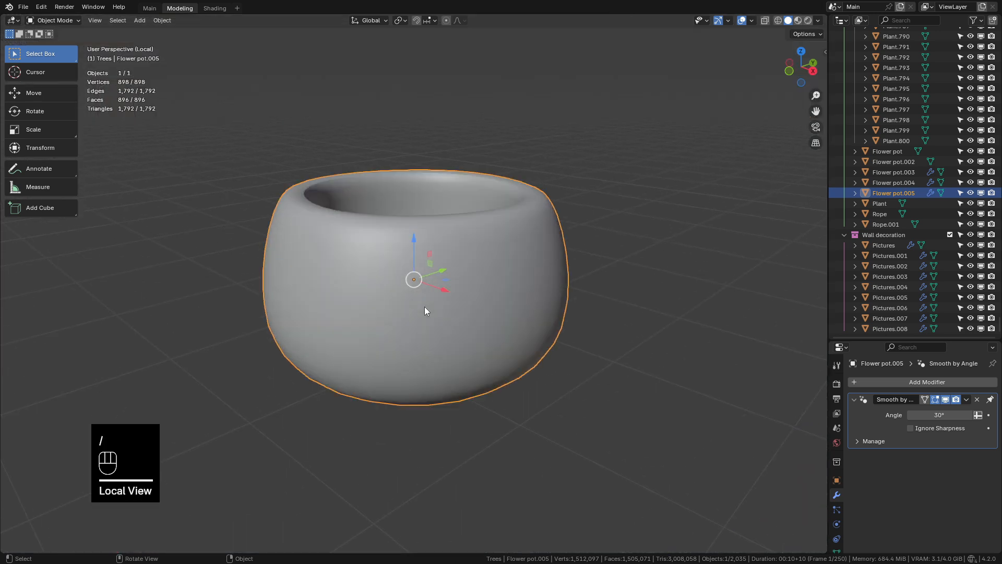
Snap the 3D cursor to a face on the flower pot's outer wall and return to Object Mode
scroll(470, 281, "down", 1)
middle_click_drag(470, 280, 468, 287, "shift")
left_click(468, 286)
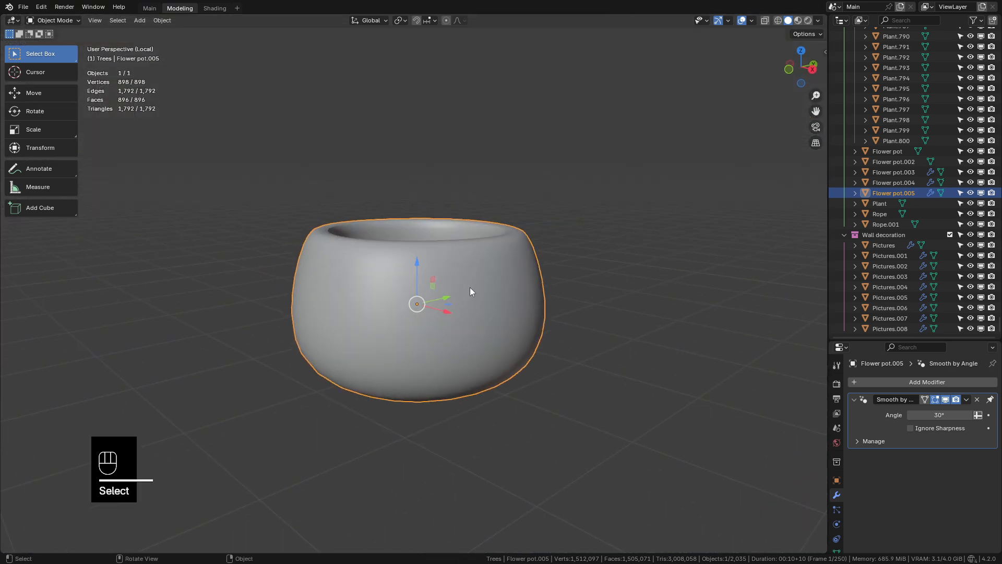
key("Tab")
middle_click_drag(570, 287, 550, 317, "shift")
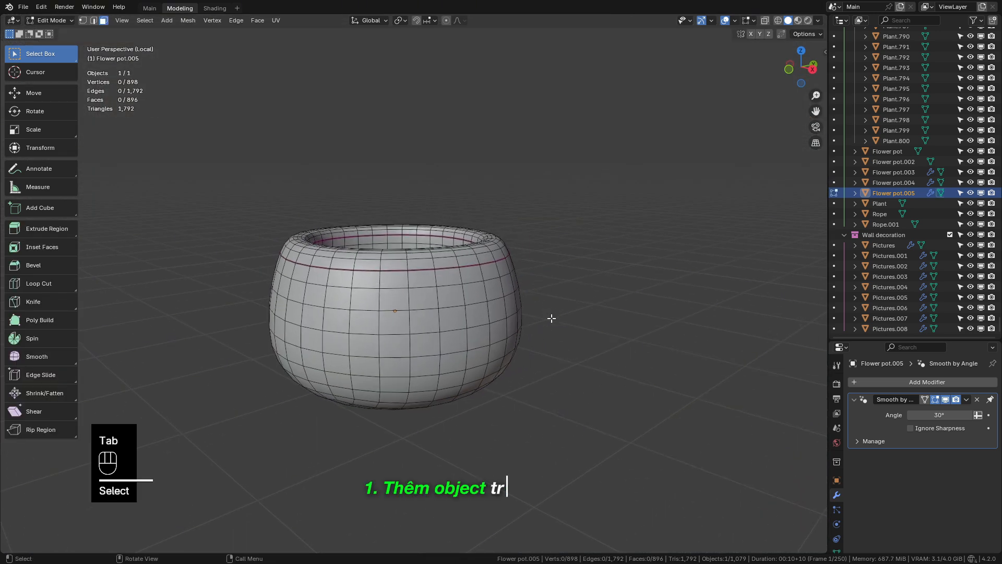
middle_click_drag(537, 381, 478, 321, "shift")
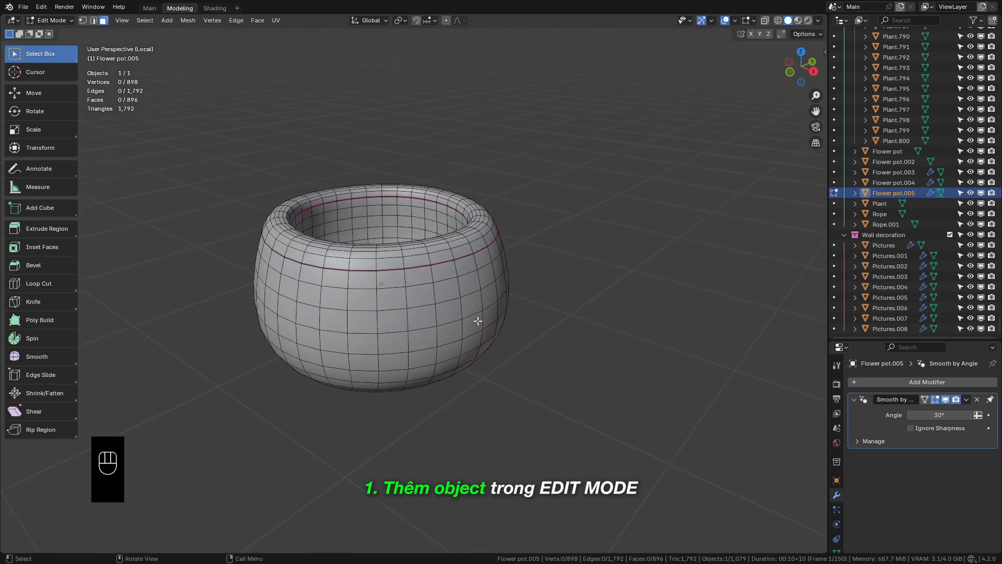
left_click(448, 316)
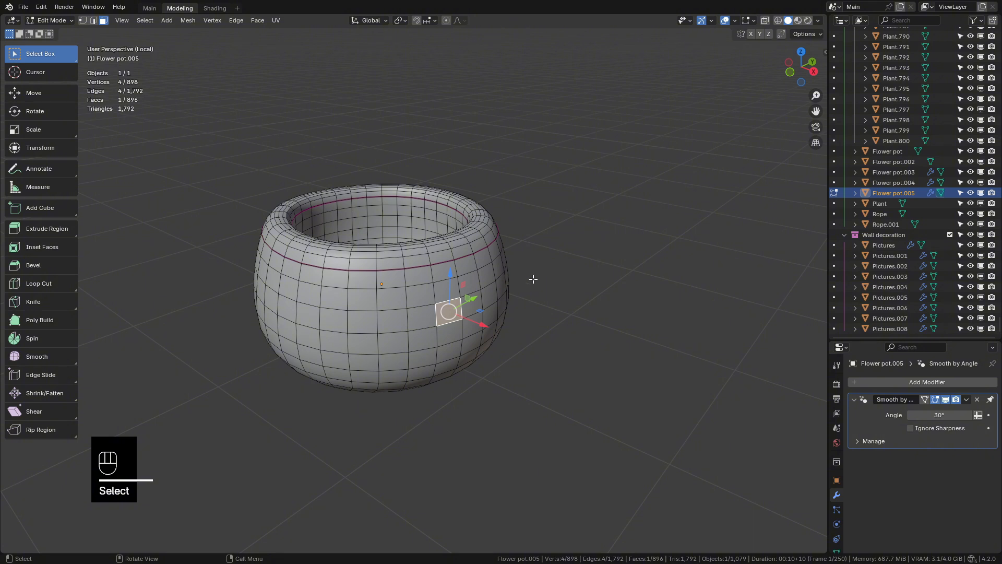
key("shift+s")
left_click(412, 298)
key("Tab")
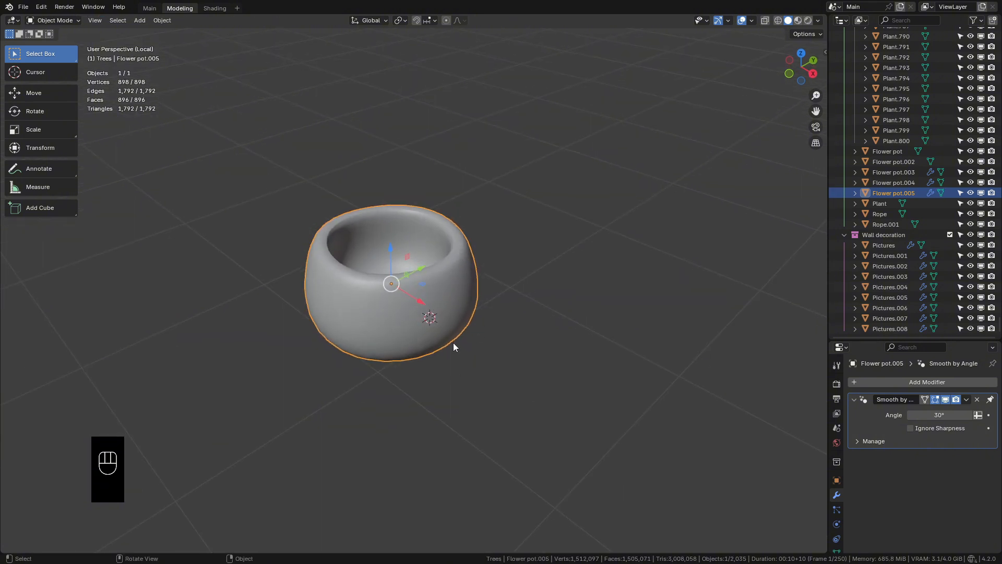
scroll(453, 343, "up", 2)
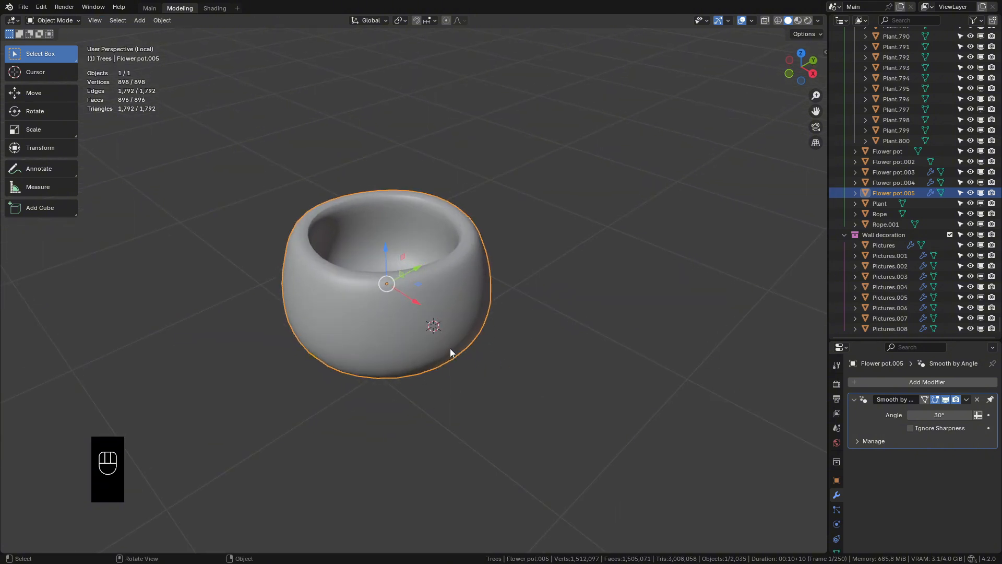
Snap the 3D cursor to a single vertex on the flower pot's outer wall in Edit Mode
key("Tab")
scroll(445, 336, "up", 1)
middle_click_drag(448, 391, 447, 382)
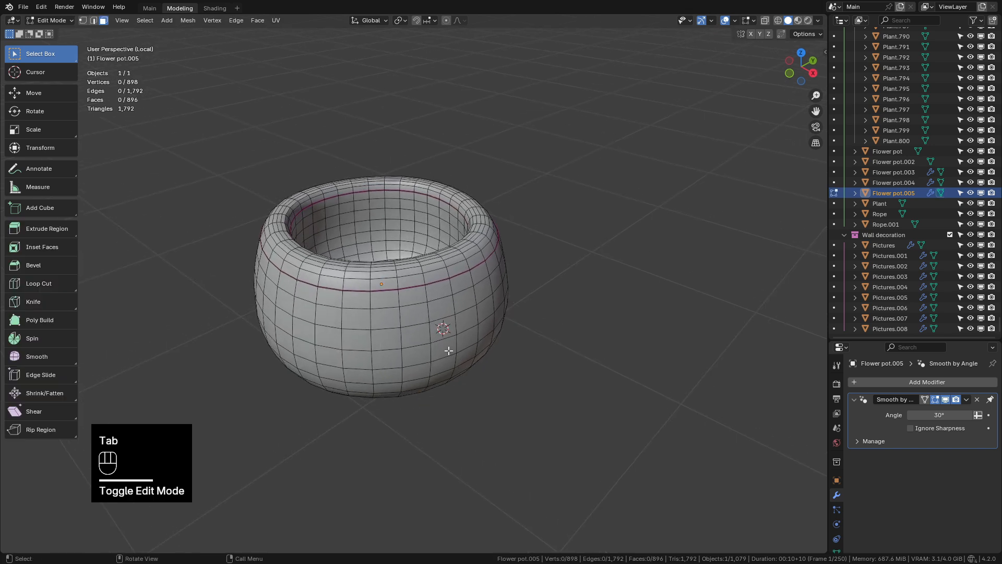
key("1")
left_click(434, 345)
middle_click_drag(513, 343, 528, 280)
key("shift+s")
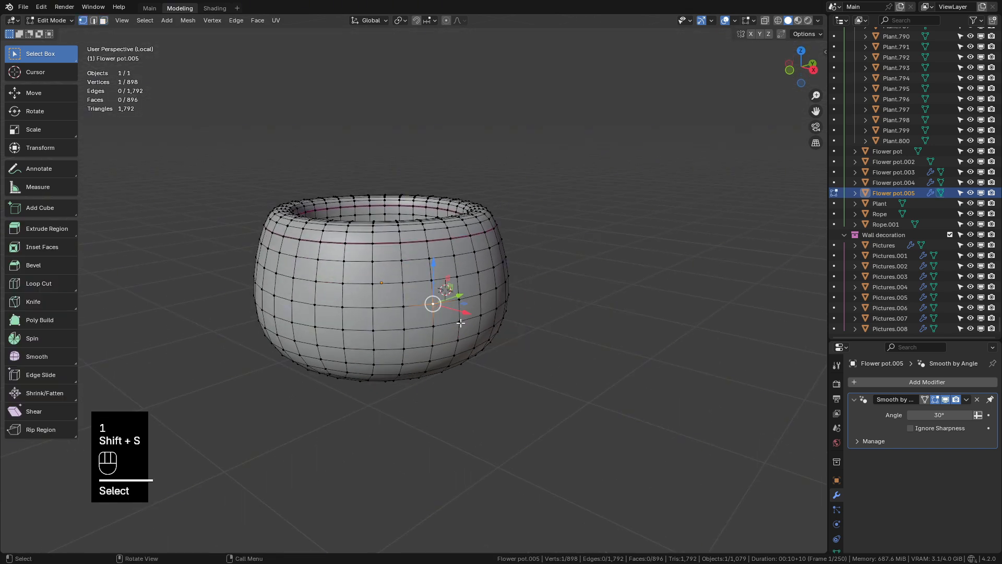
key("shift+s")
left_click(503, 356)
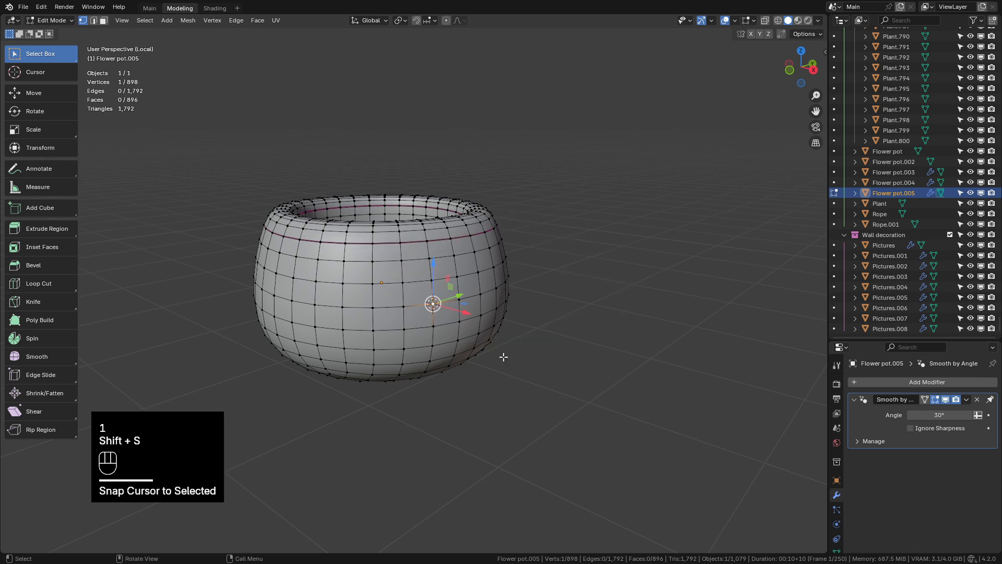
middle_click_drag(532, 316, 534, 326)
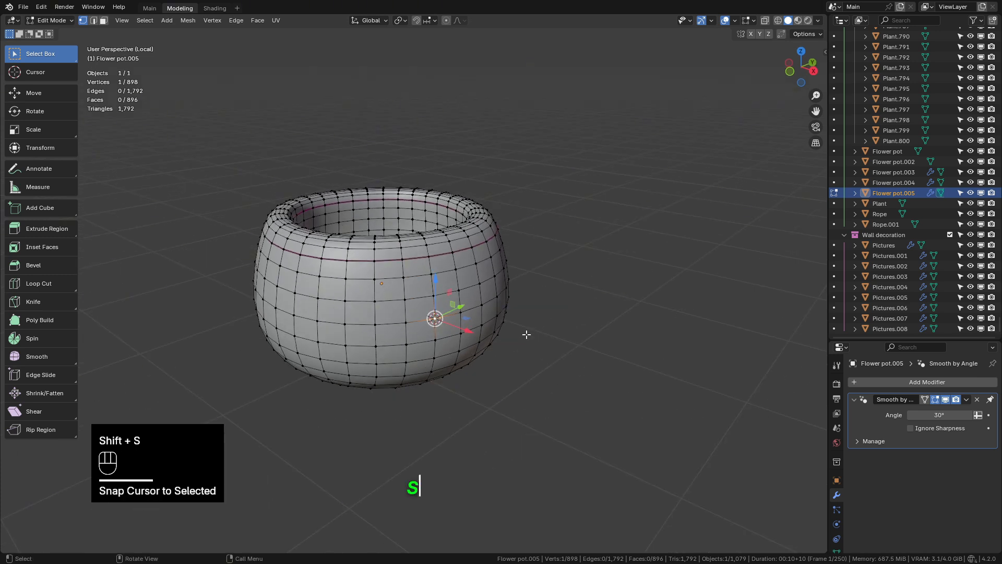
Add a cube to the pot's mesh at the 3D cursor, scaled down to pot size and placed beside the pot
key("shift+a")
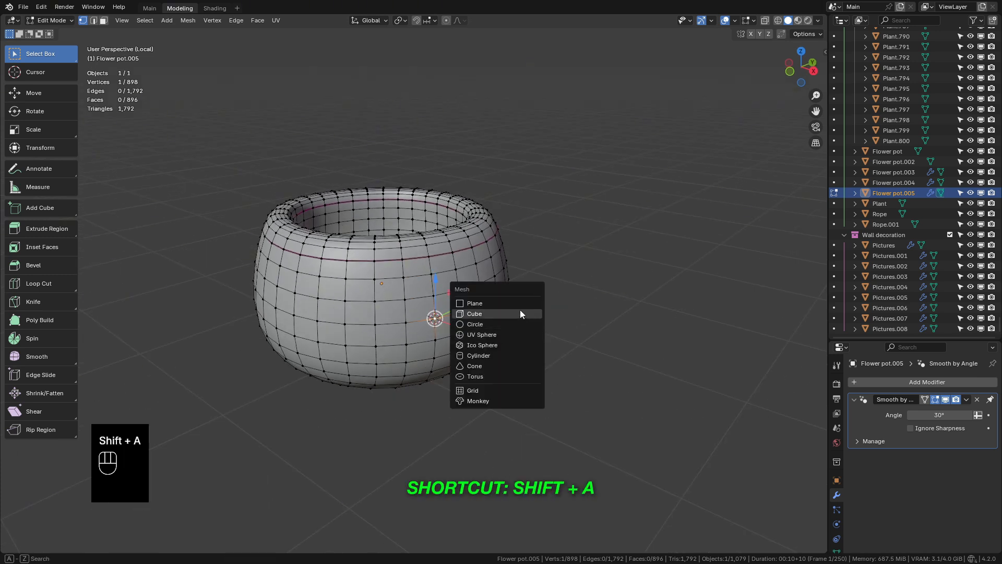
left_click(520, 312)
key("s")
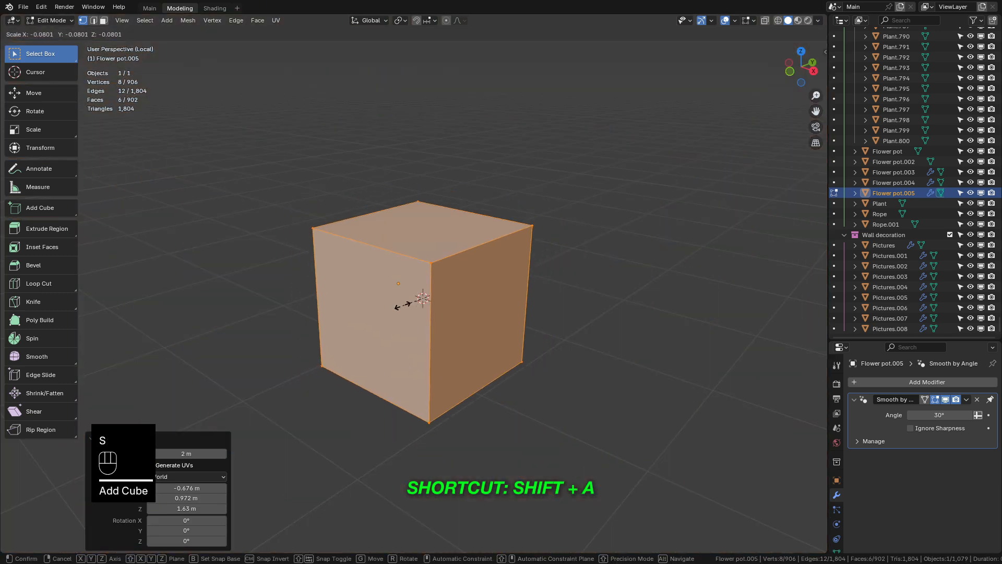
key("s")
left_click(496, 360)
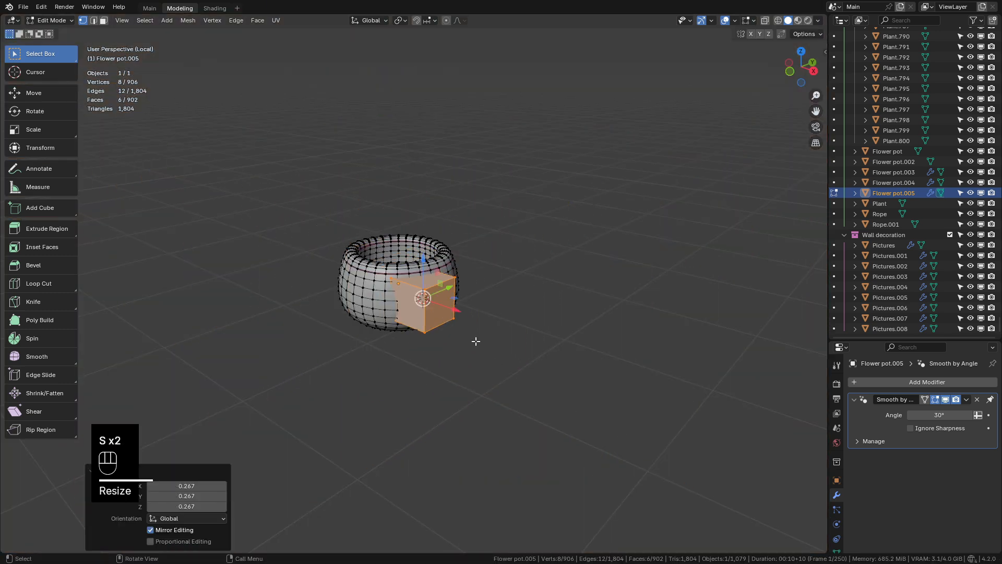
key("g")
left_click(595, 353)
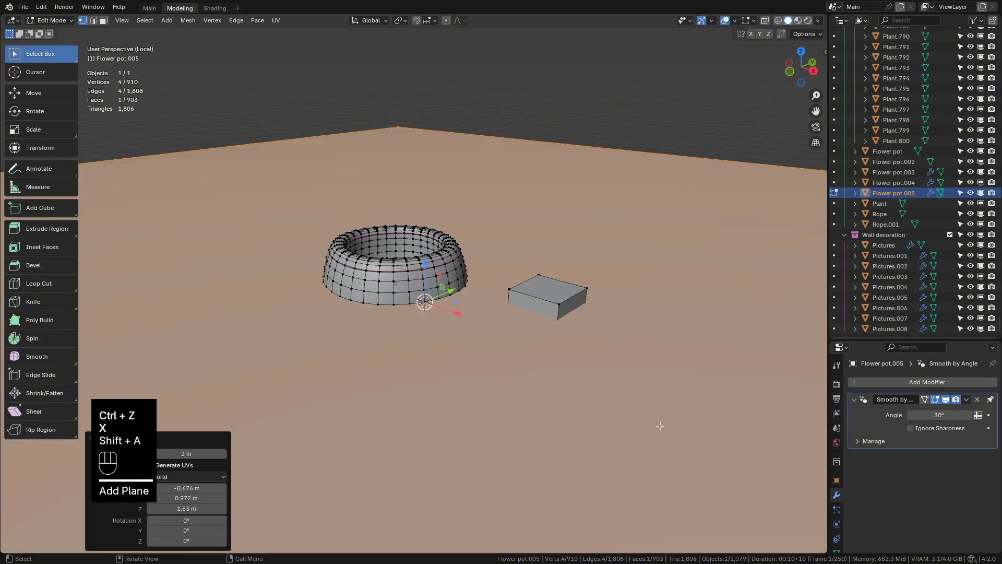
Add a plane at the 3D cursor, scaled to 0.05 and raised about 0.1 m along Z above the pot
key("s")
left_click(470, 329)
key("g")
key("z")
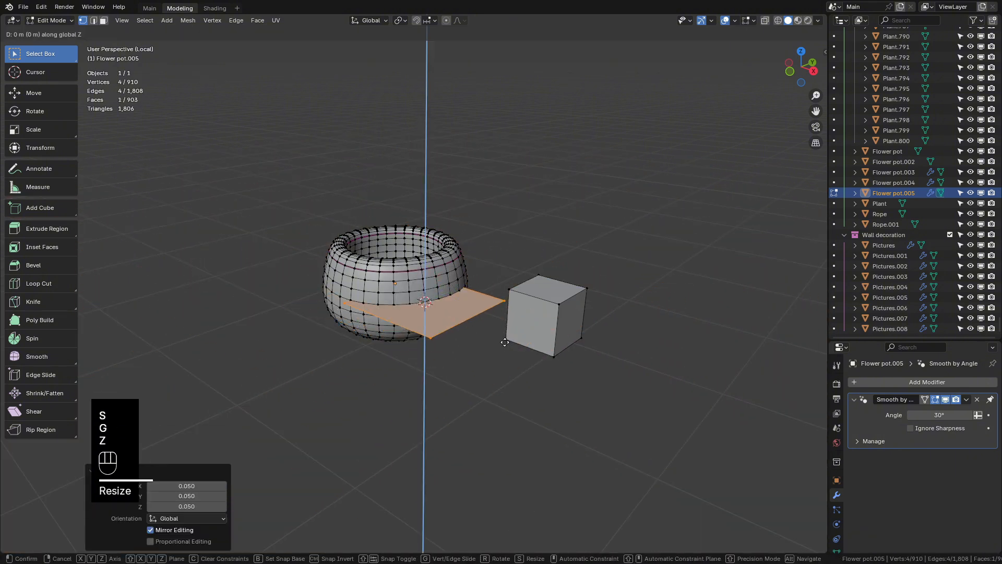
left_click(504, 235)
Add a UV sphere at the 3D cursor, scaled to 0.034 and raised about 0.16 m along Z above the plane
key("shift+a")
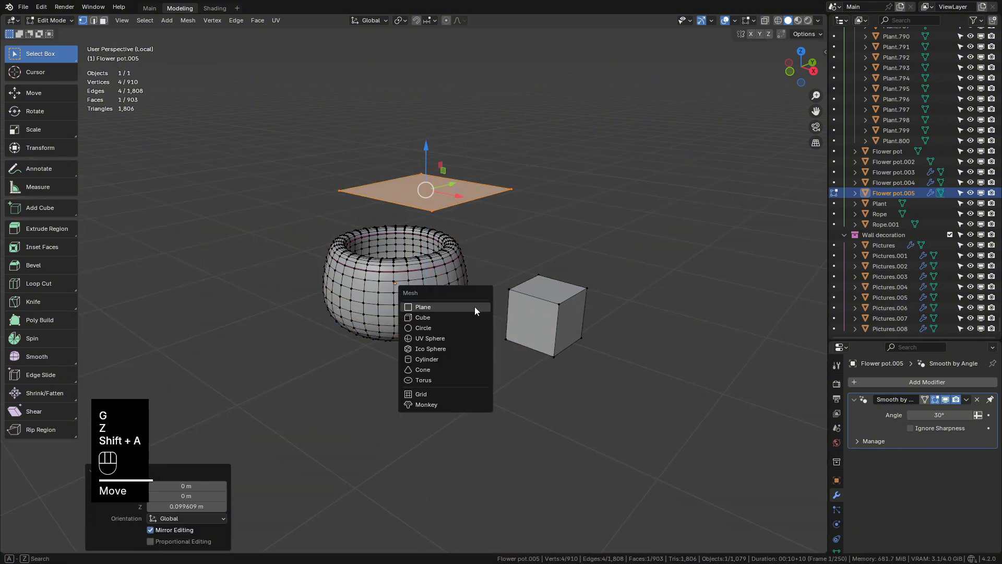
left_click(458, 339)
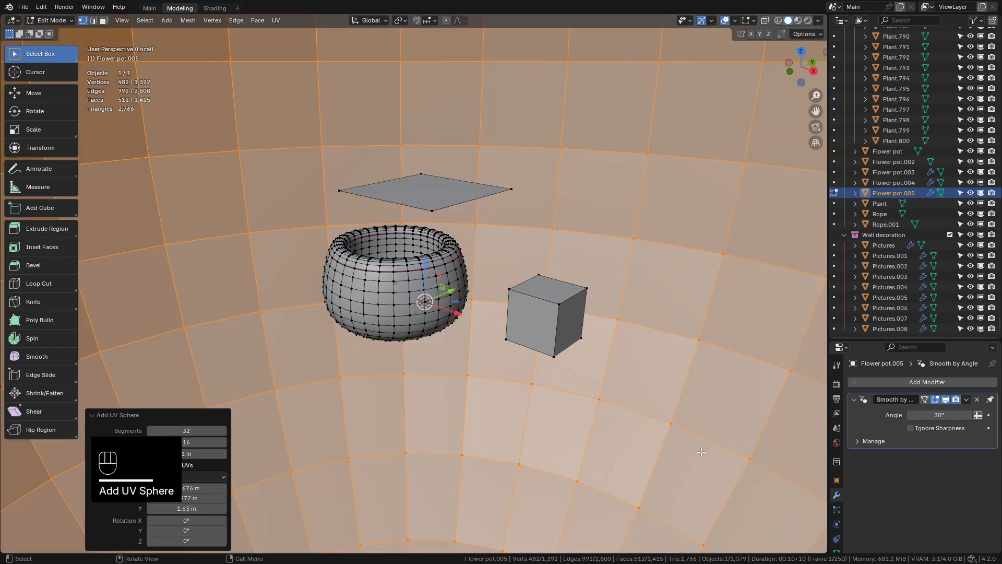
key("s")
left_click(481, 326)
key("g")
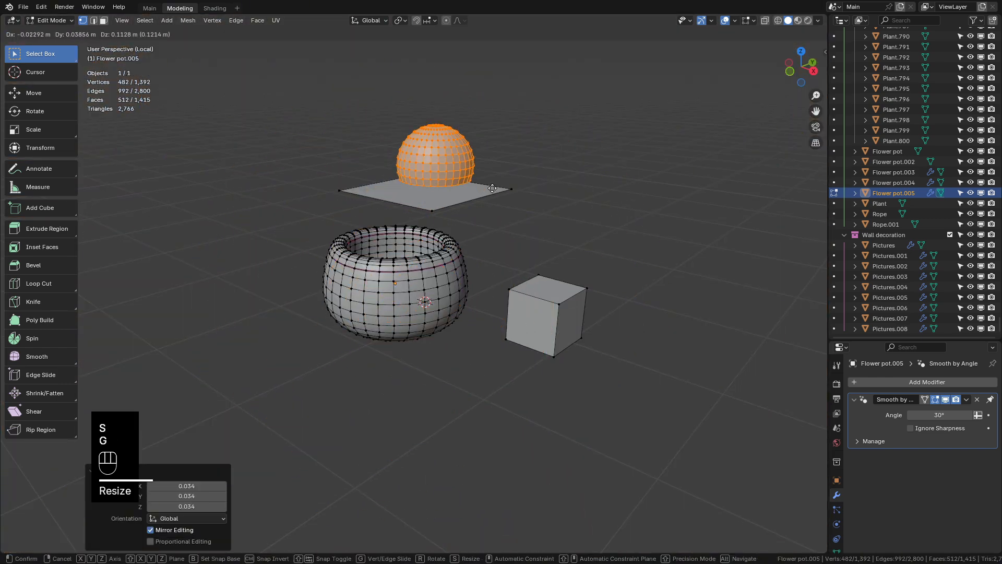
key("z")
left_click(490, 138)
scroll(440, 327, "up", 4)
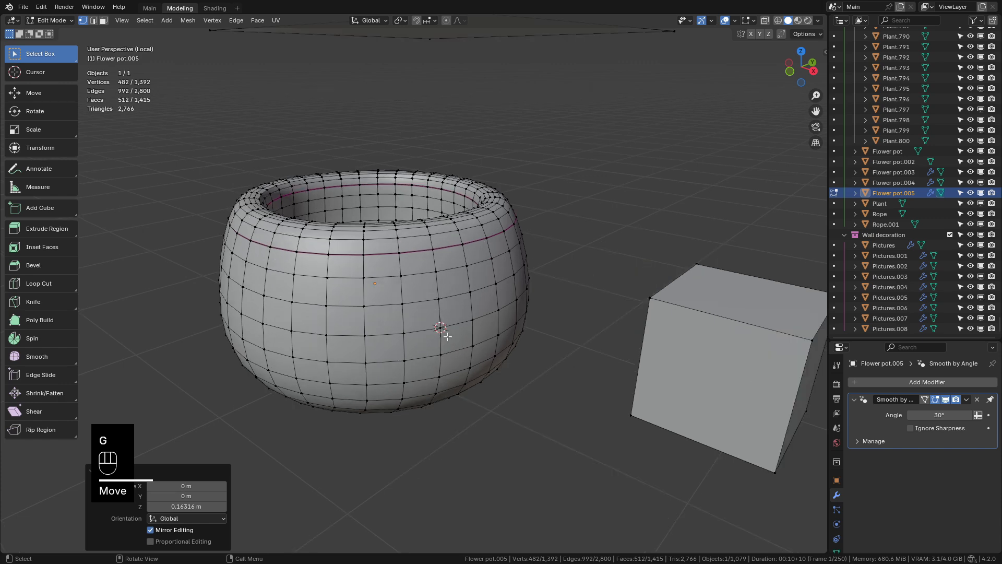
scroll(447, 337, "down", 5)
left_click(166, 20)
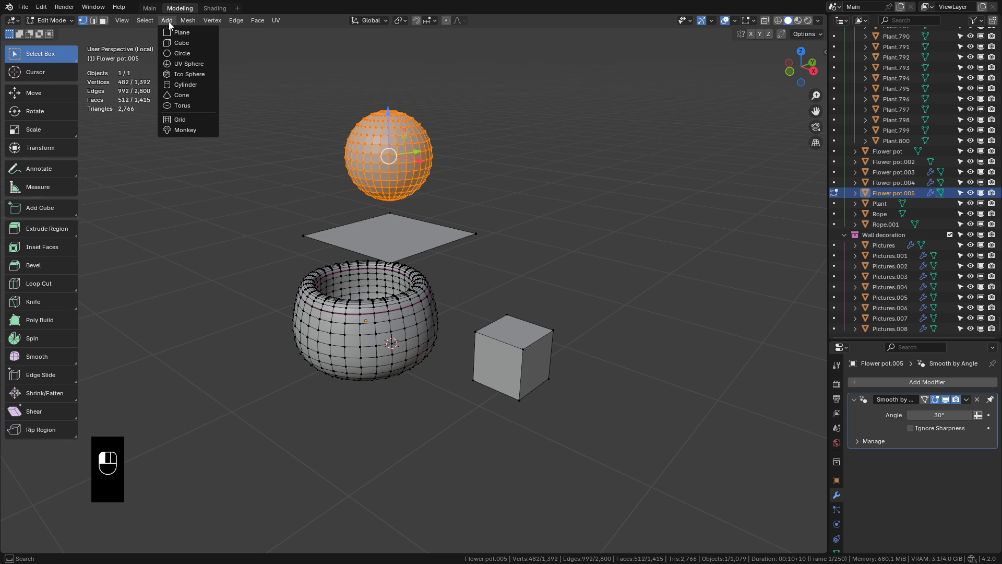
key("shift+a")
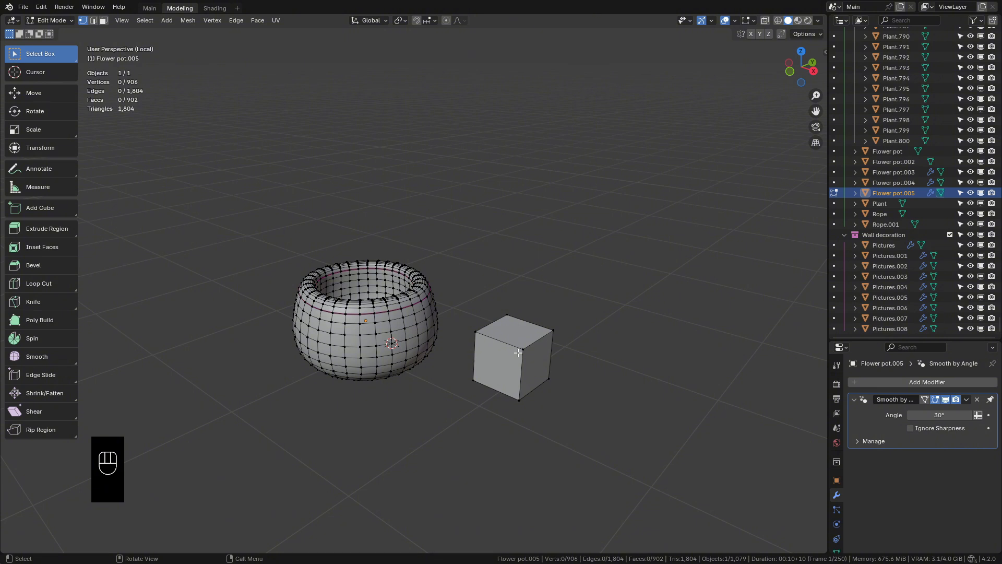
Delete the vertices of the linked cube beside the pot
key("l")
key("x")
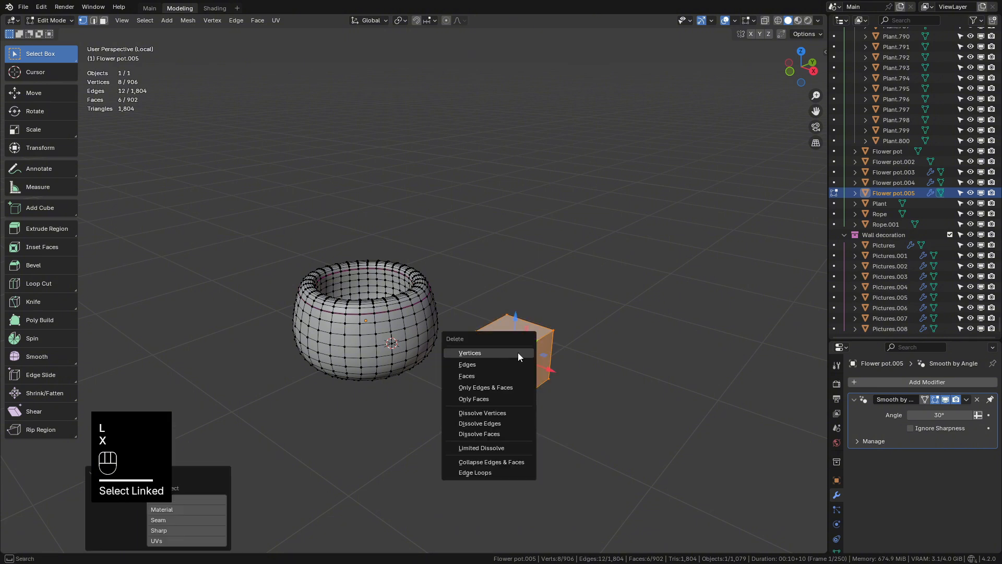
left_click(518, 352)
Duplicate a full ring of faces around the pot's upper wall in place and separate it into its own object
middle_click_drag(518, 352, 415, 353, "shift")
scroll(415, 353, "up", 3)
key("3")
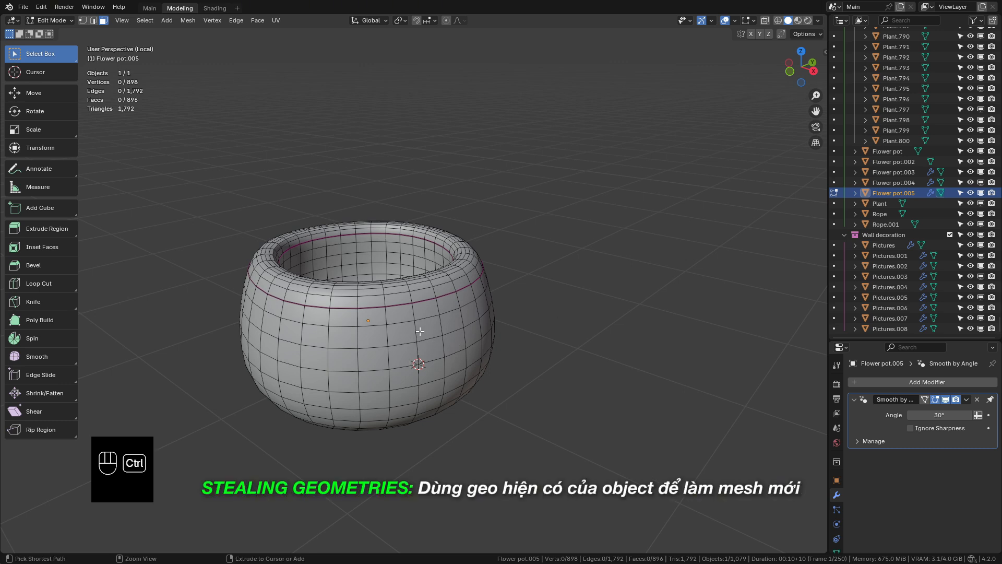
left_click(410, 334, "ctrl+alt")
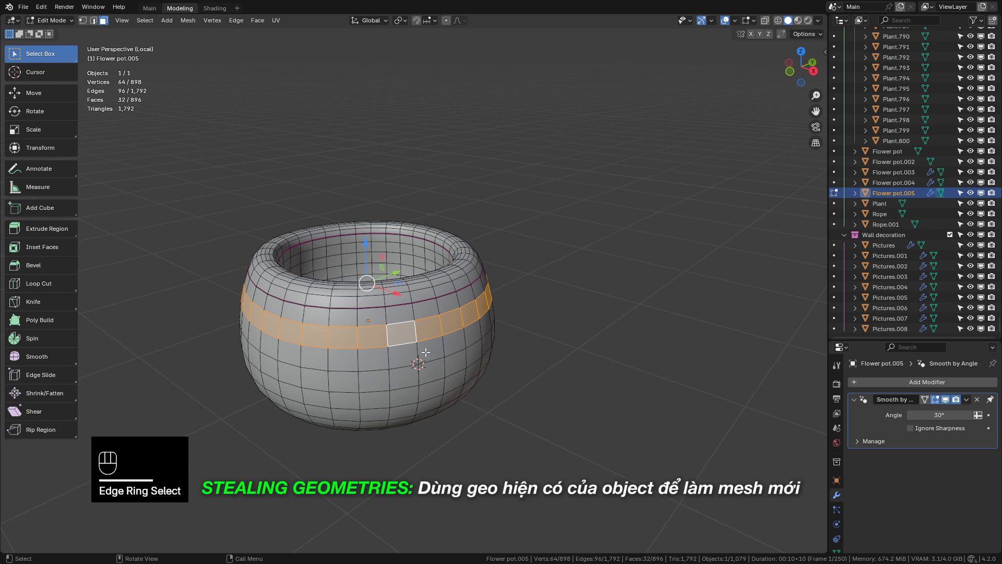
key("shift+d")
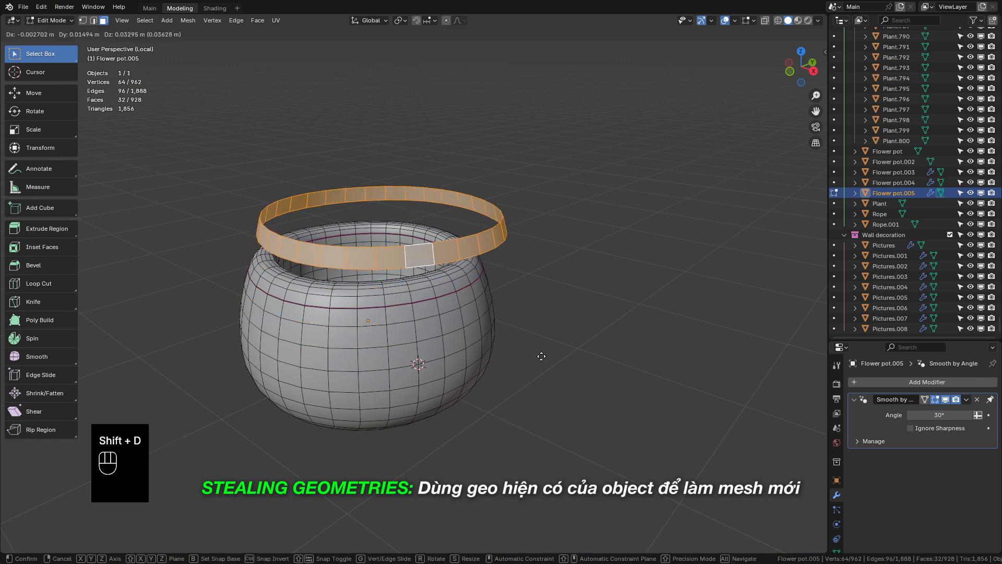
right_click(541, 357)
key("p")
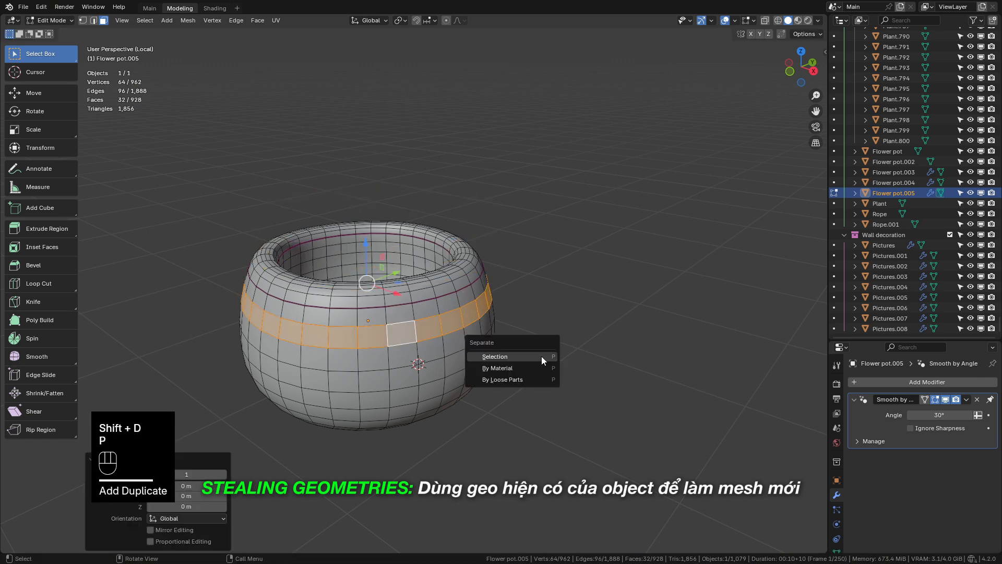
left_click(540, 355)
Extrude all faces of the separated ring about 0.15 m outward along their normals to form a thick band
key("Tab")
left_click(464, 337)
key("Tab")
key("a")
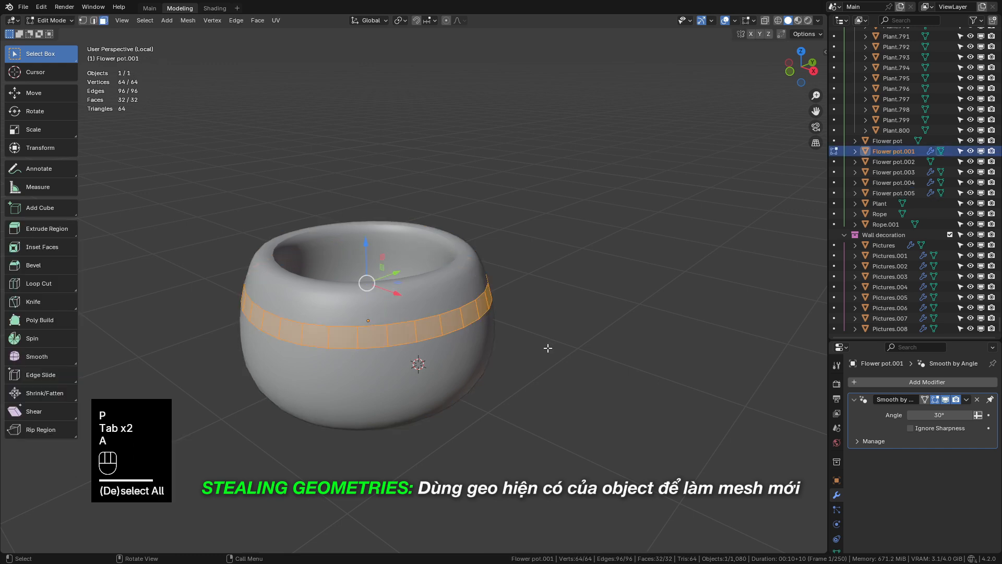
key("alt+e")
left_click(548, 349)
left_click(545, 290)
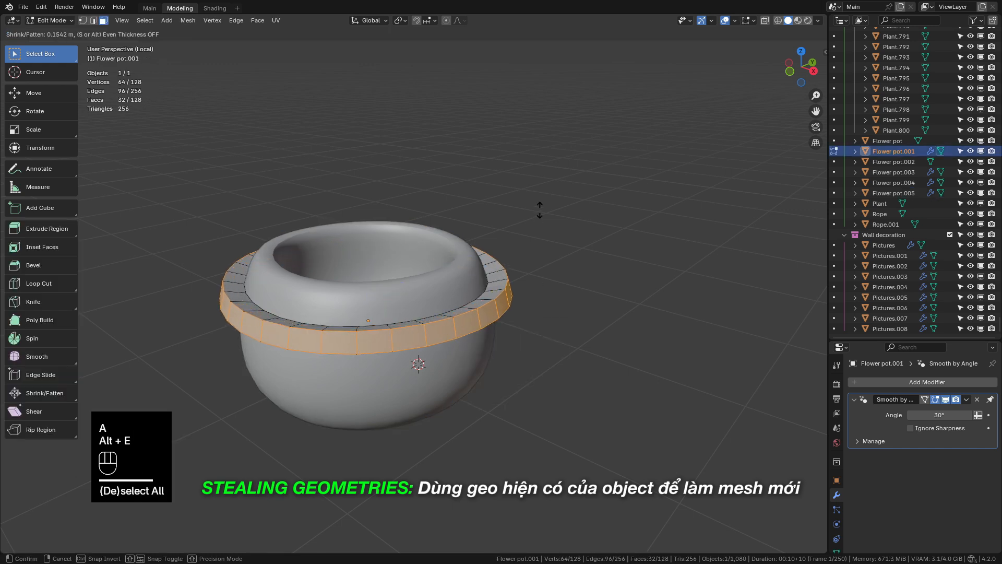
key("ctrl+r")
left_click(427, 340)
key("ctrl+x")
Dissolve the band's lower outer edge loop and shrink the remaining outer loop inward by about 0.1 m
left_click(487, 350, "alt")
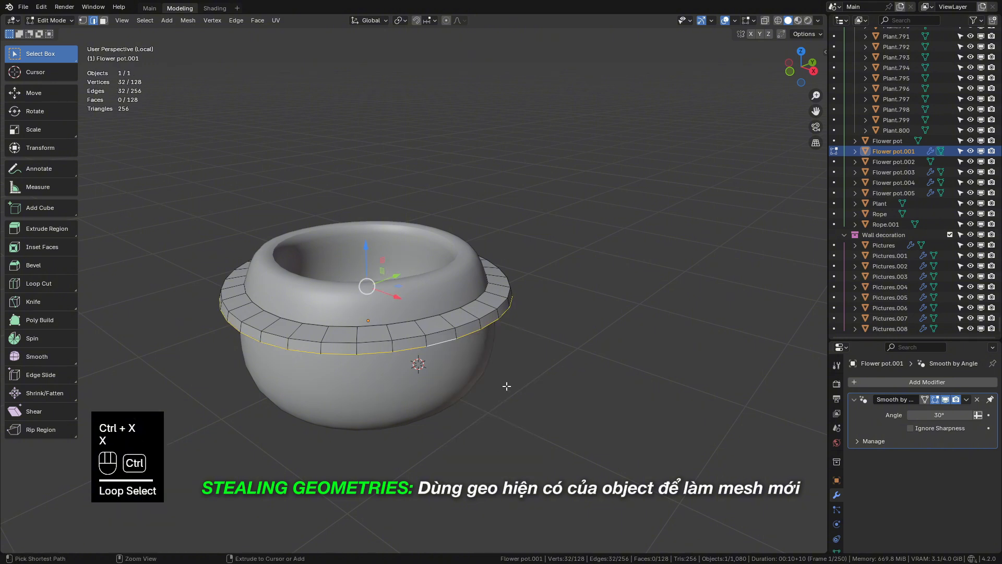
key("ctrl+x")
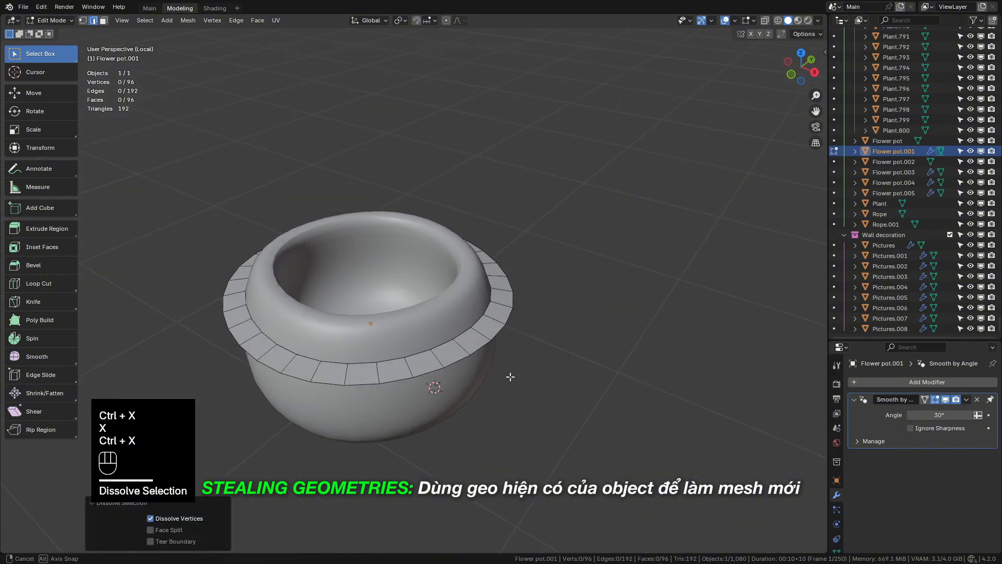
key("2")
middle_click_drag(537, 386, 560, 385)
key("alt+s")
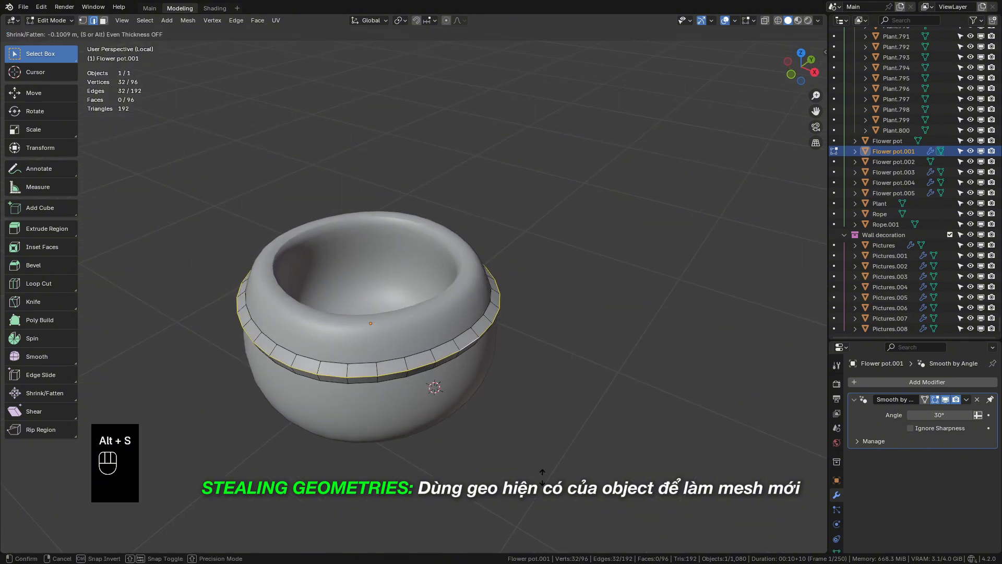
left_click(521, 429)
key("Tab")
Select the flower pot and switch to editing its mesh
middle_click_drag(471, 414, 396, 359)
left_click(477, 338)
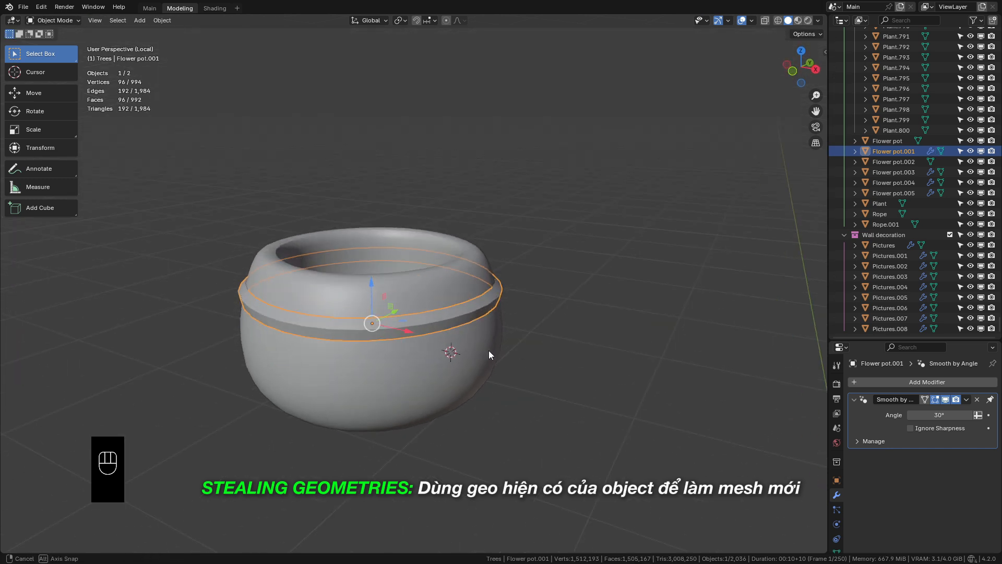
key("Tab")
Try adding a scaled-down cube to the pot's mesh at the 3D cursor and delete it again
key("shift+a")
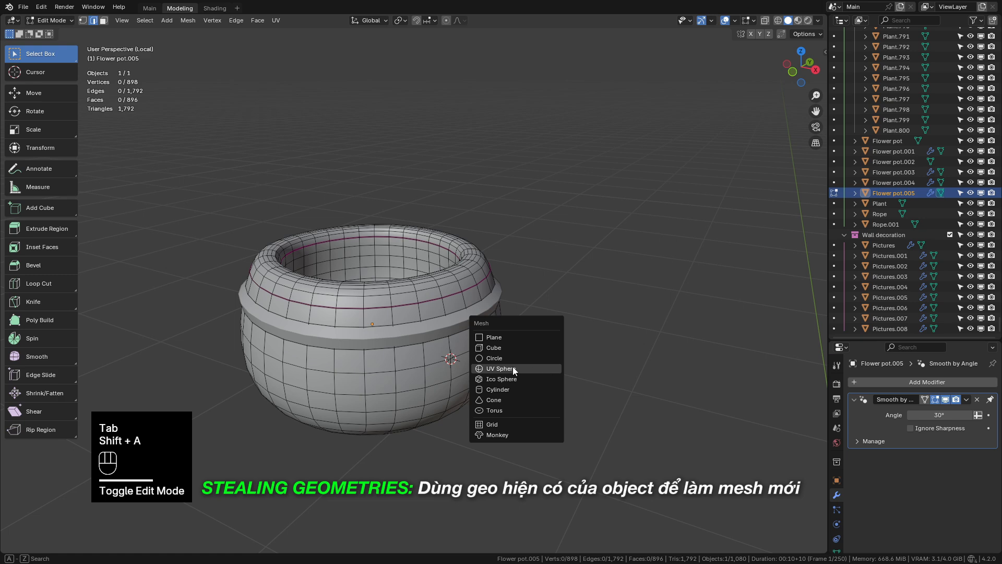
left_click(514, 349)
key("s")
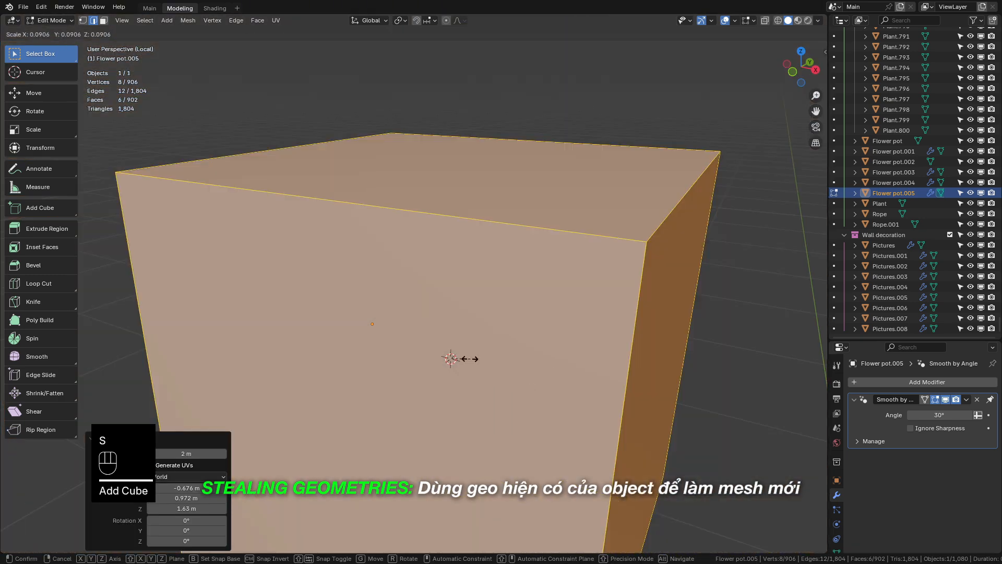
left_click(447, 358)
key("x")
left_click(485, 365)
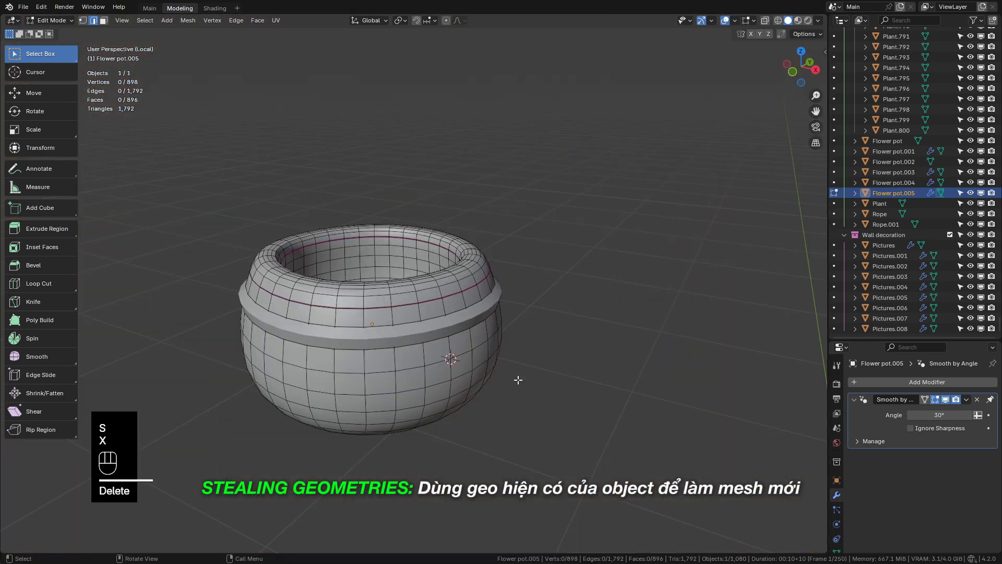
Duplicate one face of the pot's side wall just below the band and place the copy on the neighbouring wall faces
middle_click_drag(508, 426, 490, 413)
key("3")
left_click(463, 378)
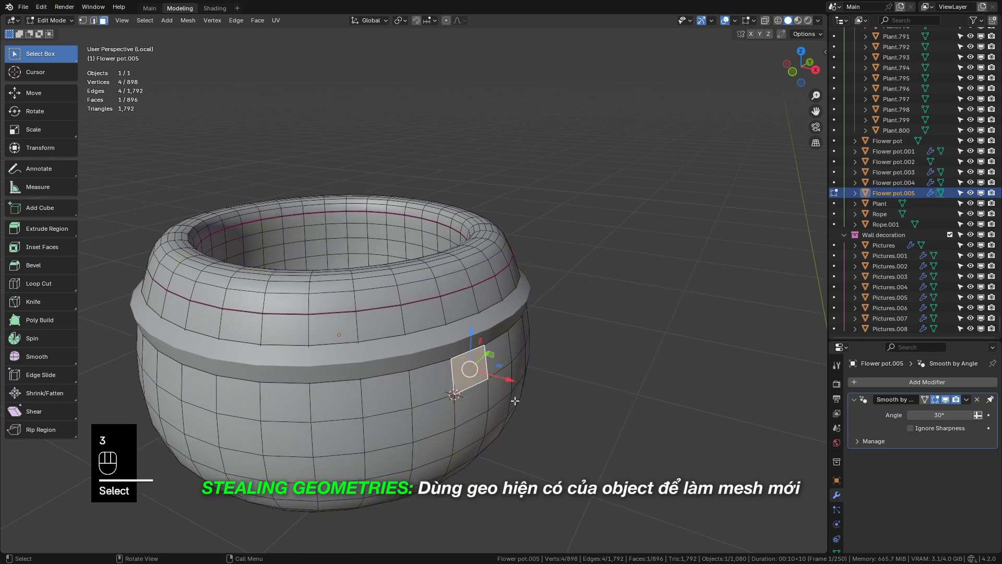
key("shift+d")
left_click(569, 397)
middle_click_drag(569, 396, 462, 399)
key("1")
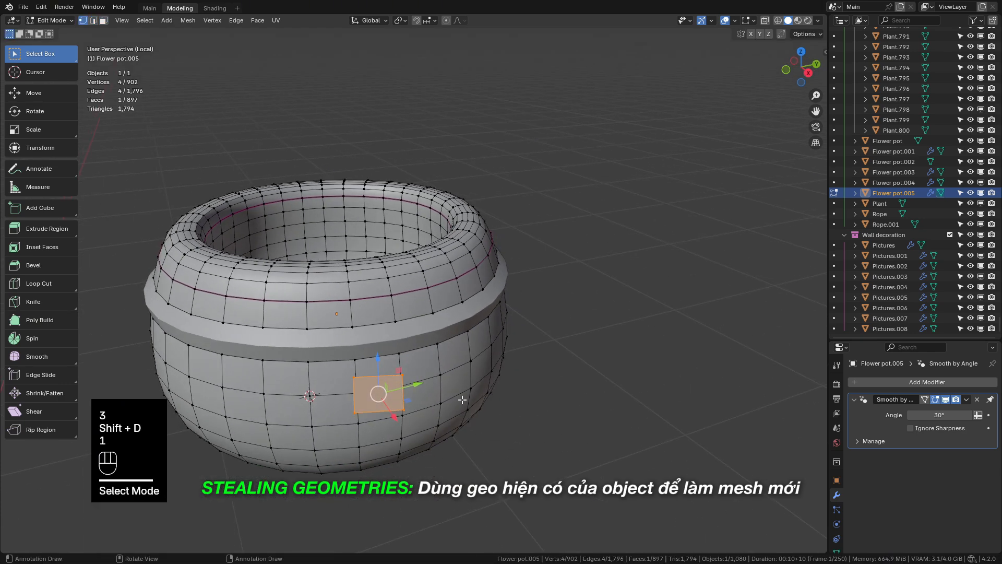
Turn on snapping and move the four corner vertices of the duplicated face to new spots on the pot's surface
left_click(403, 376)
key("shift+Tab")
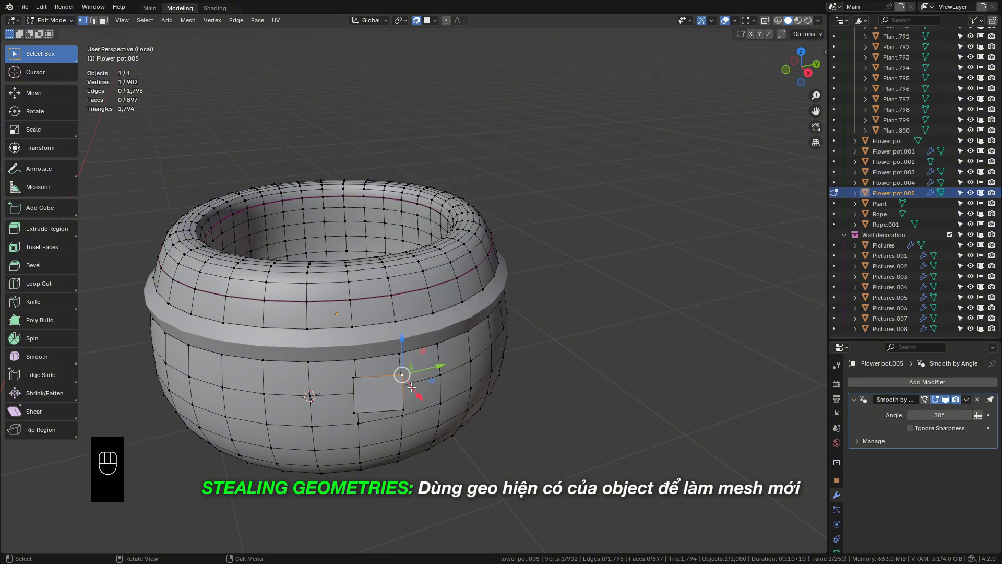
key("g")
left_click(384, 365)
key("g")
left_click(325, 371)
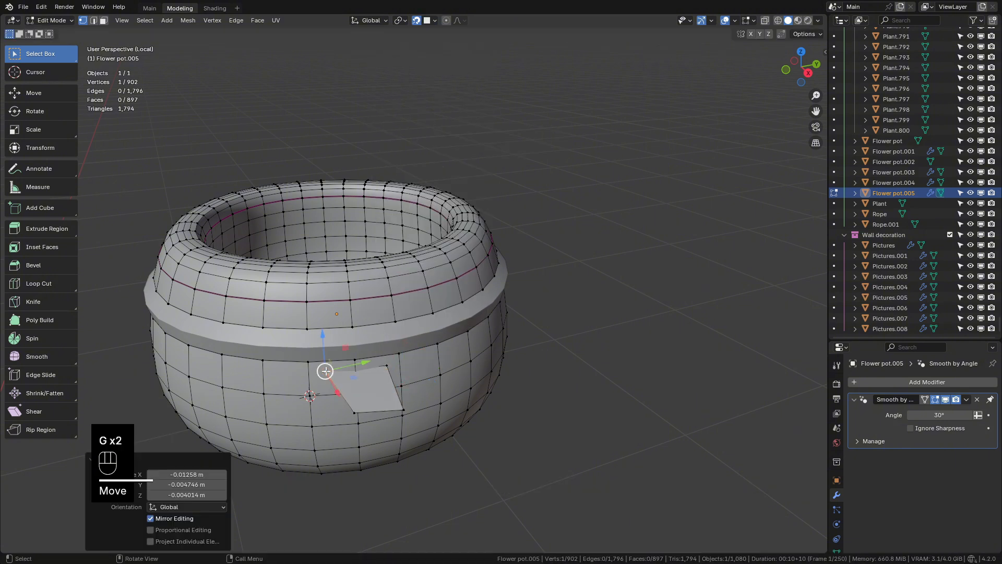
left_click(354, 412)
key("g")
left_click(327, 418)
left_click(403, 410)
key("g")
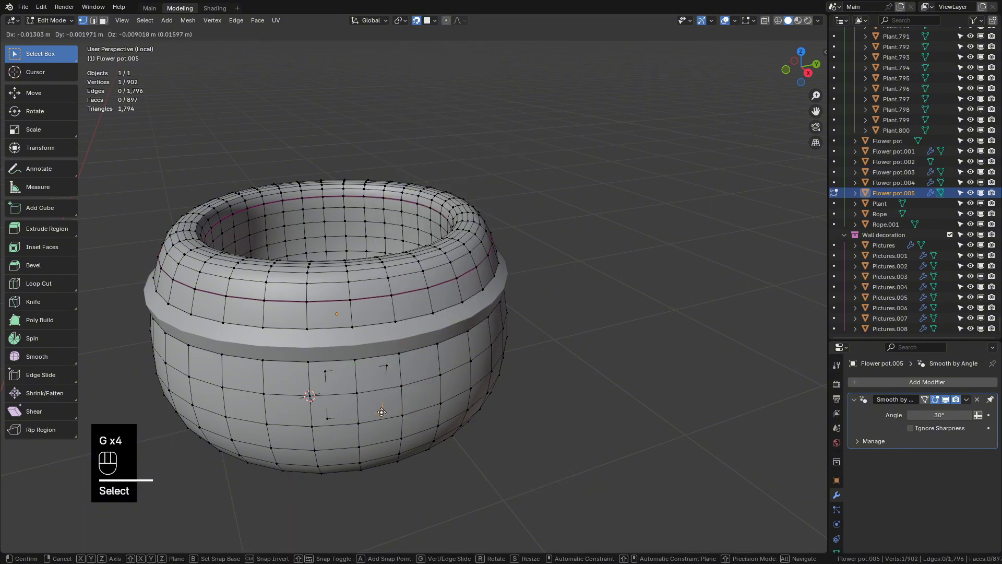
left_click(384, 411)
Select the whole duplicated face, push it outward along its normals off the pot's surface, and turn snapping off
key("l")
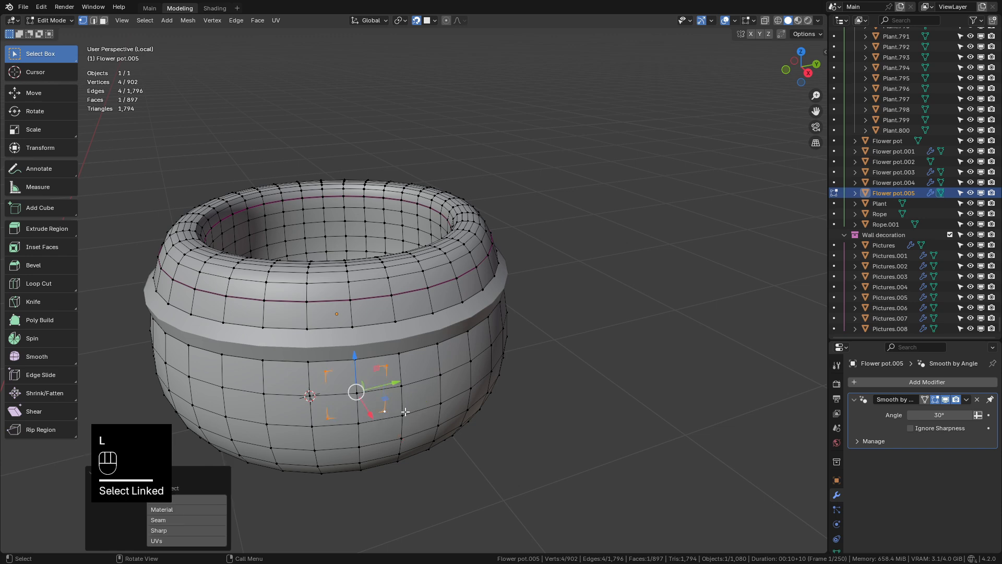
middle_click_drag(360, 393, 481, 405)
key("alt+s")
left_click(570, 418)
key("shift+Tab")
Place the 3D cursor on the pot's side wall with the Cursor tool, aligned to the surface with Geometry orientation
key("shift+a")
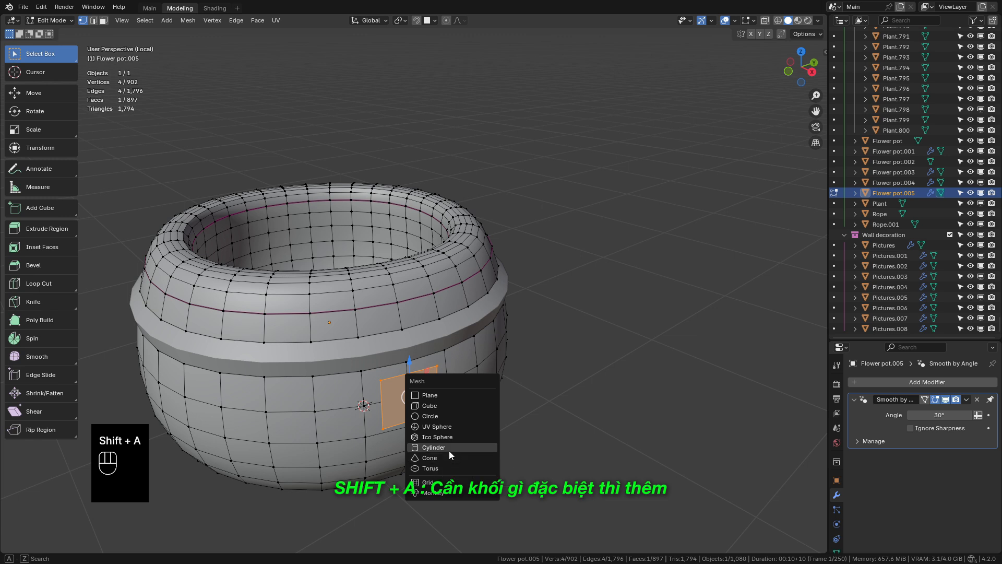
left_click(364, 406)
middle_click_drag(544, 292, 534, 285, "shift")
left_click(55, 75)
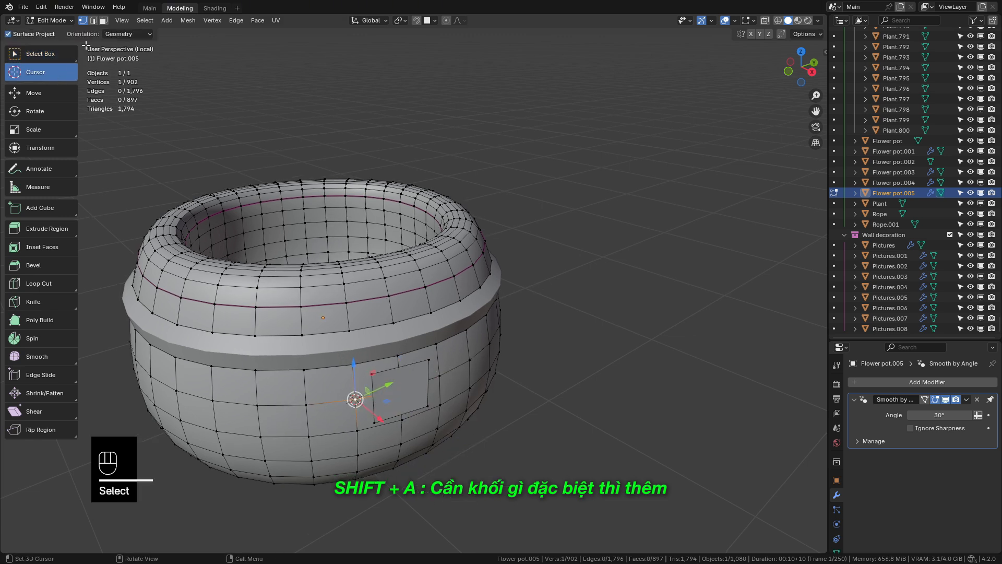
left_click(117, 34)
middle_click_drag(438, 374, 435, 310, "shift")
key("3")
left_click(430, 302)
key("shift+s")
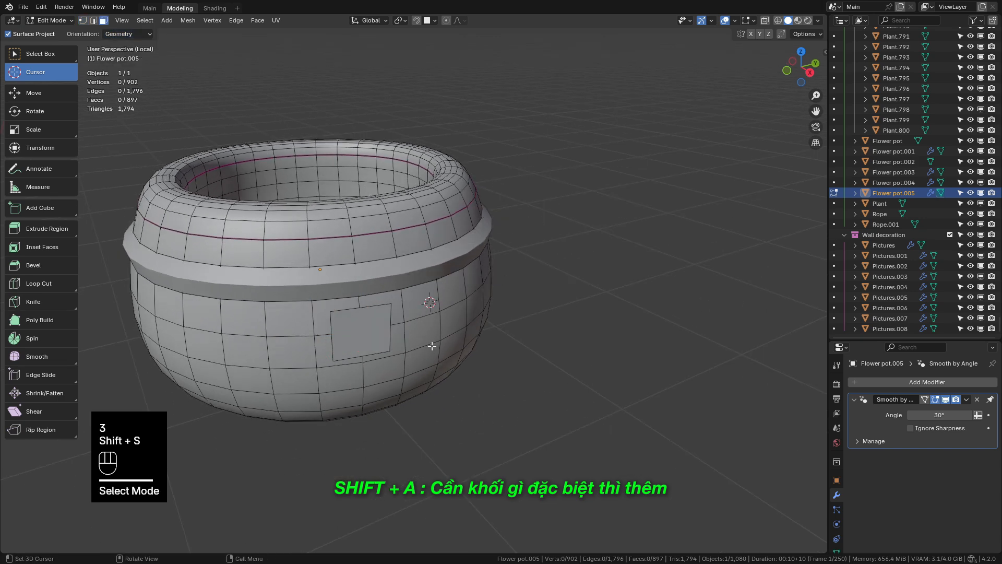
Select the side-wall face under the 3D cursor and snap the cursor to the selection
left_click(52, 55)
left_click(414, 298)
key("shift+s")
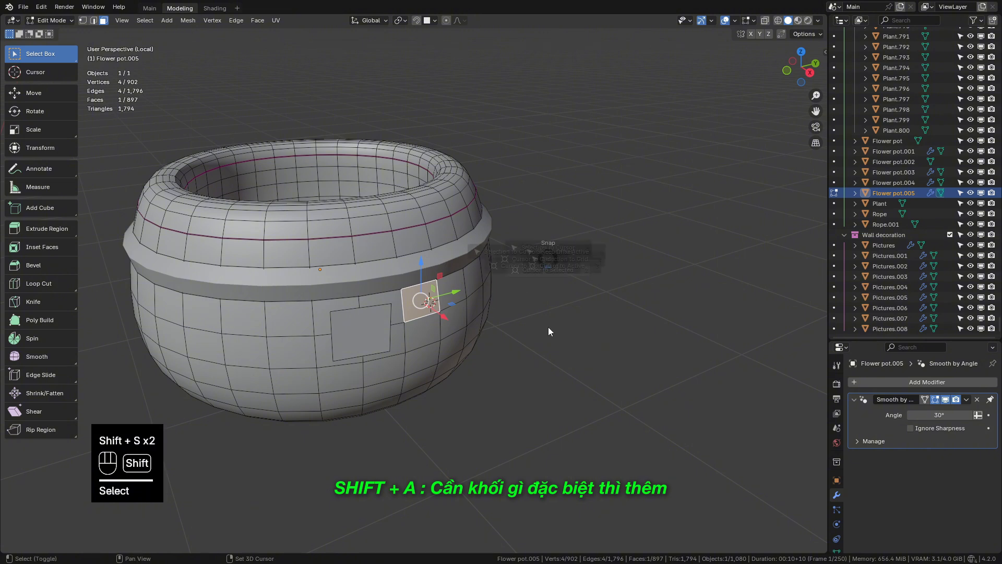
left_click(548, 328)
scroll(481, 317, "up", 2)
key("shift+f")
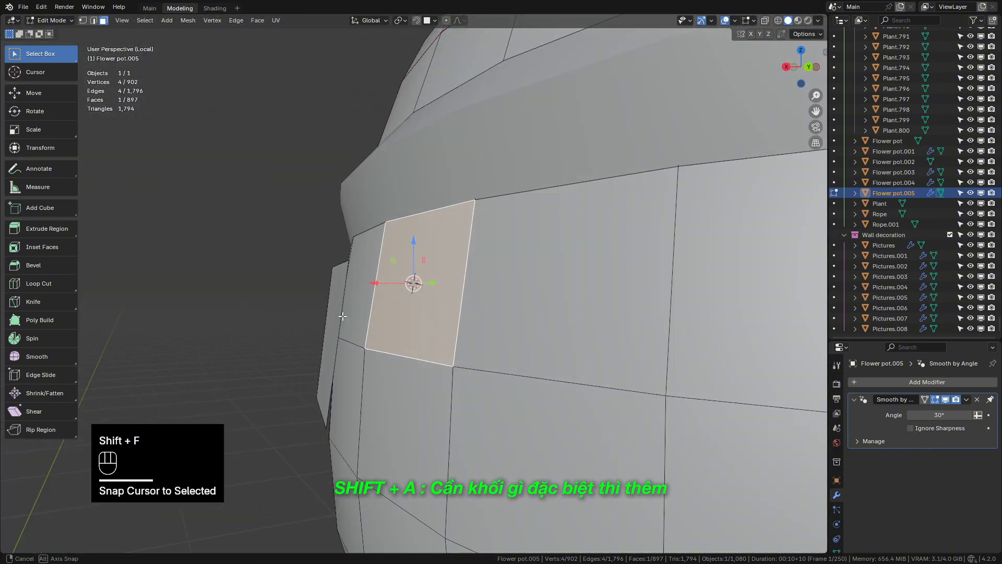
Set the transform orientation to Cursor
key("comma")
left_click(516, 222)
scroll(480, 250, "down", 4)
middle_click_drag(437, 294, 574, 299)
scroll(422, 275, "down", 5)
middle_click_drag(472, 316, 502, 309)
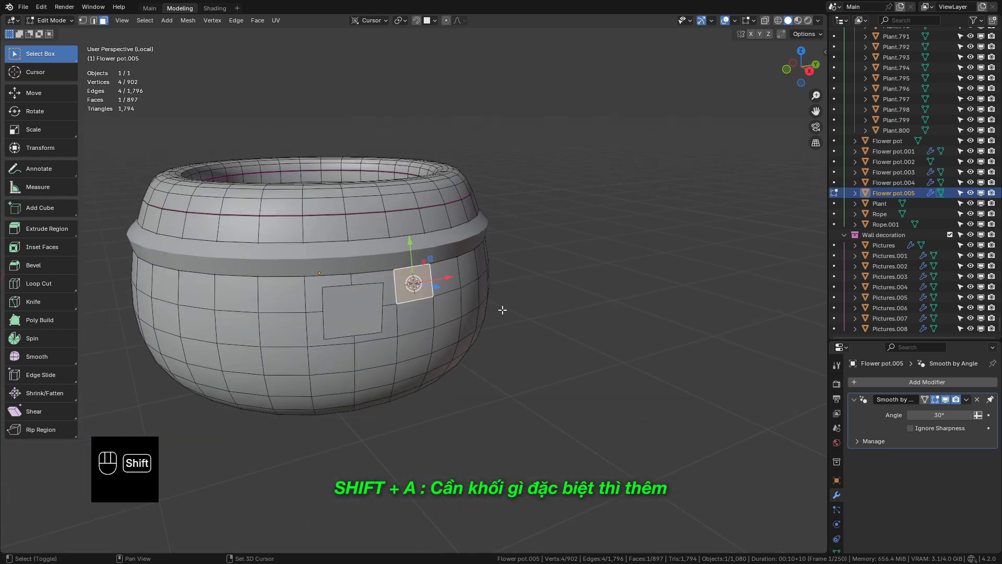
Add a torus with 48 major and 12 minor segments to the pot's mesh, aligned to the 3D Cursor
key("shift+a")
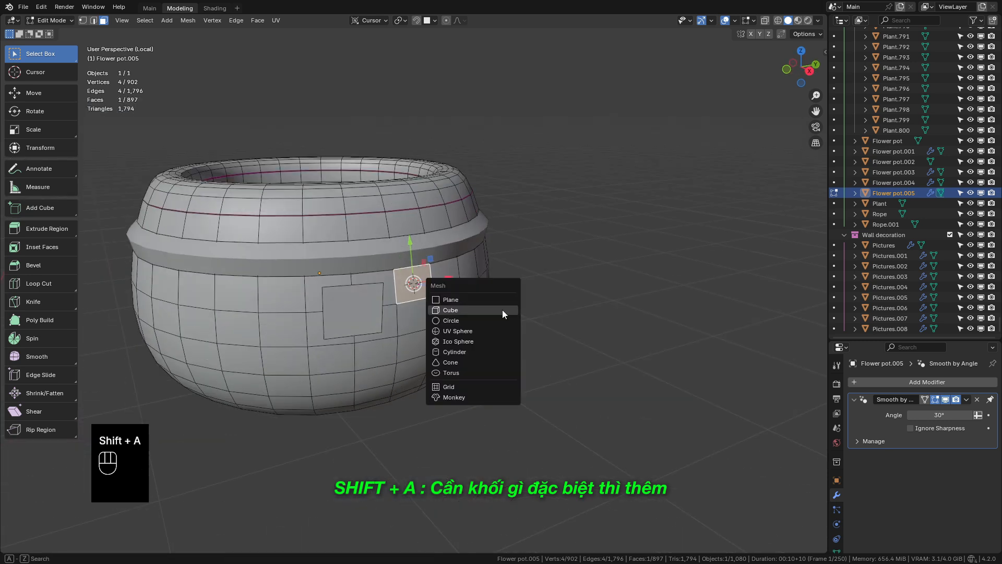
left_click(475, 370)
left_click(207, 476)
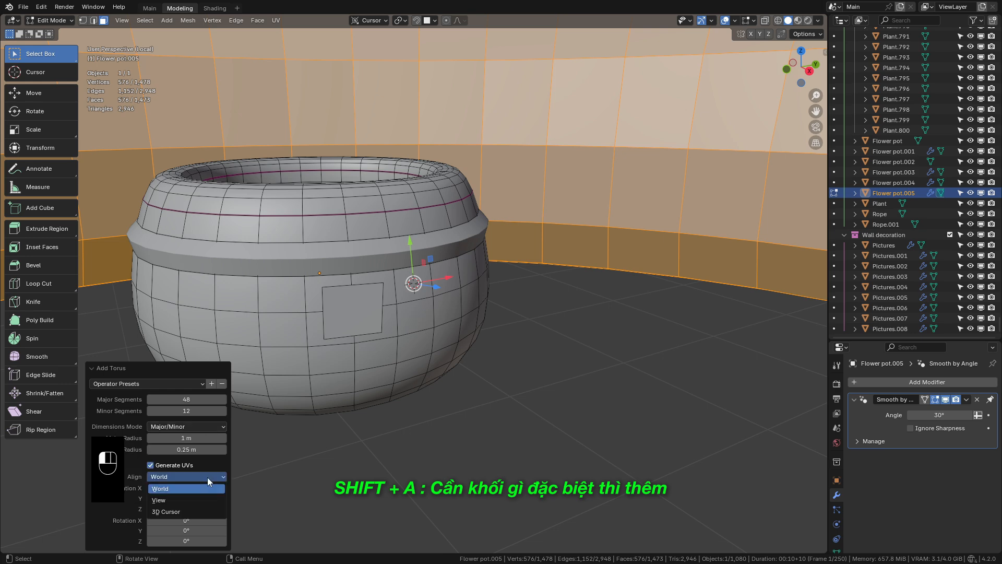
left_click(196, 511)
scroll(413, 282, "down", 5)
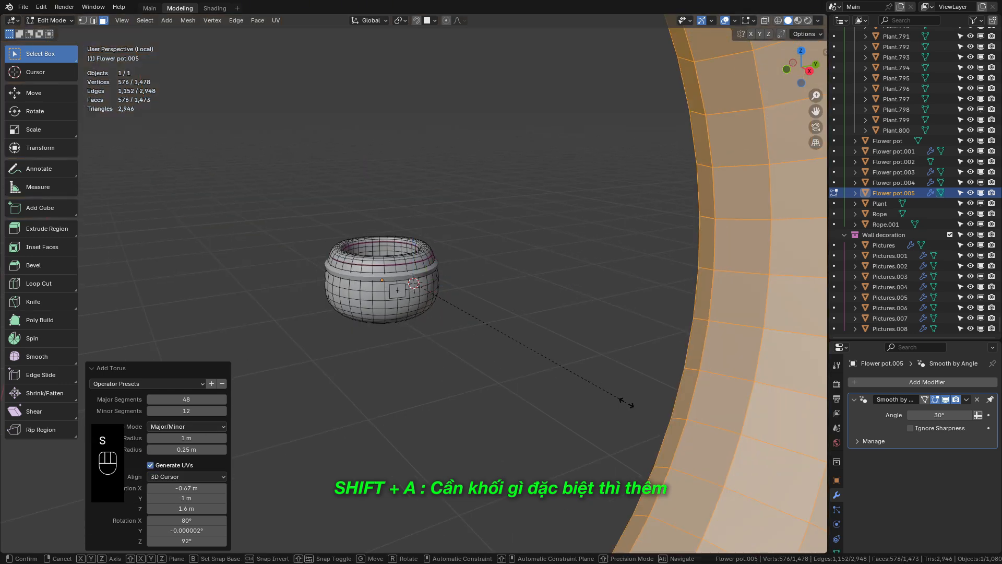
Scale the torus by about -0.014 and again by 0.292 to make a small ring on the pot's wall
key("s")
left_click(412, 282)
key("shift+f")
key("s")
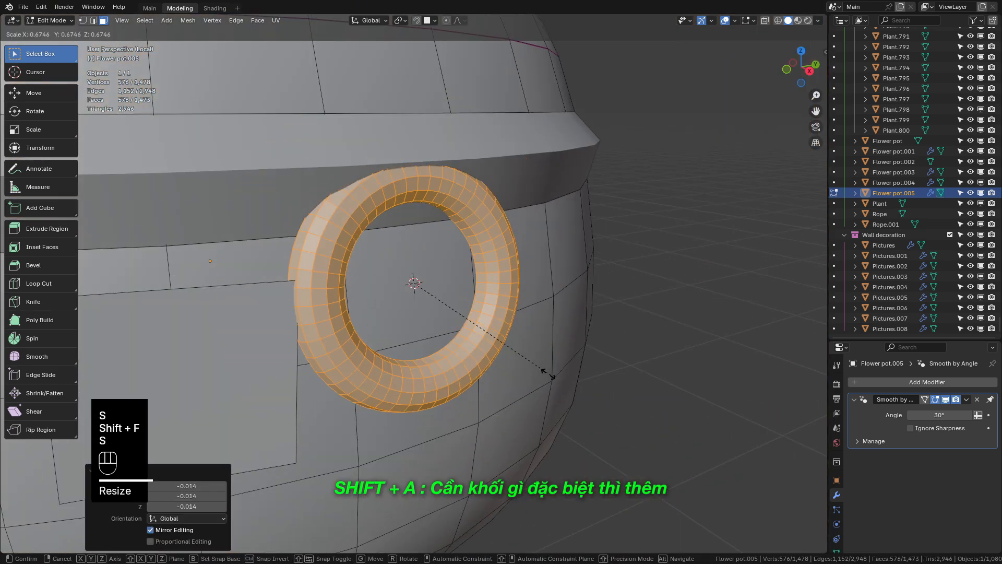
left_click(470, 327)
scroll(443, 310, "down", 5)
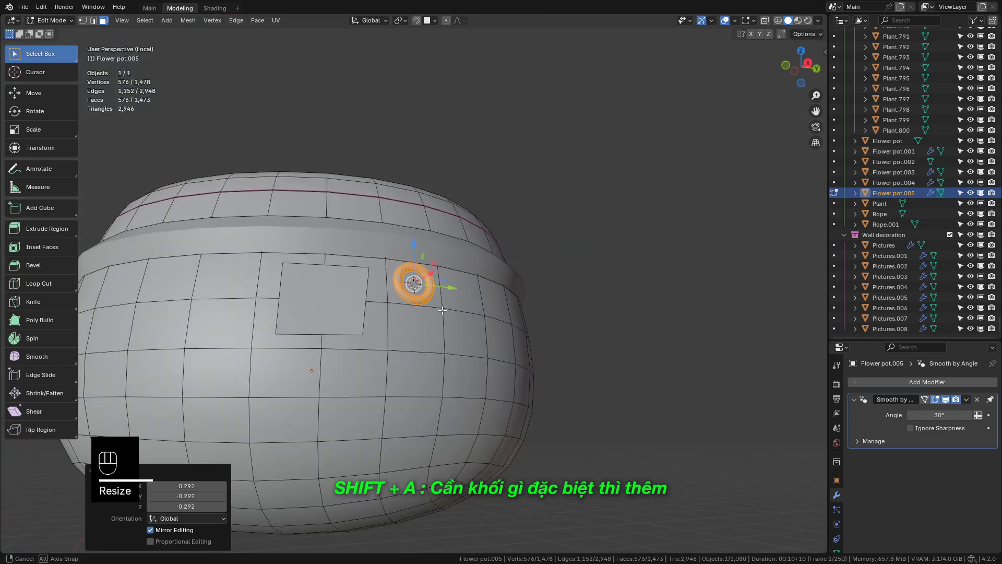
middle_click_drag(438, 307, 453, 323)
key("shift+a")
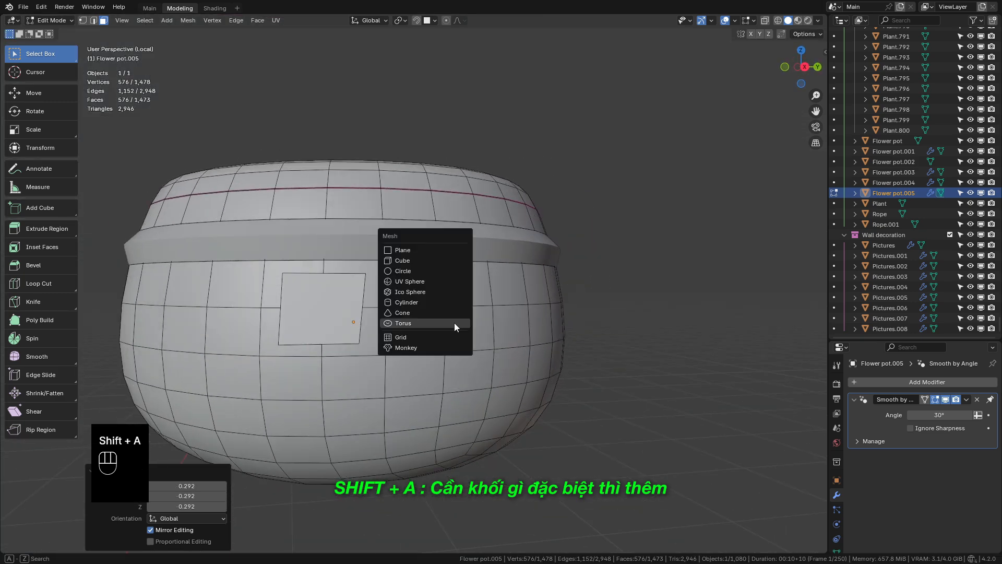
scroll(458, 302, "down", 4)
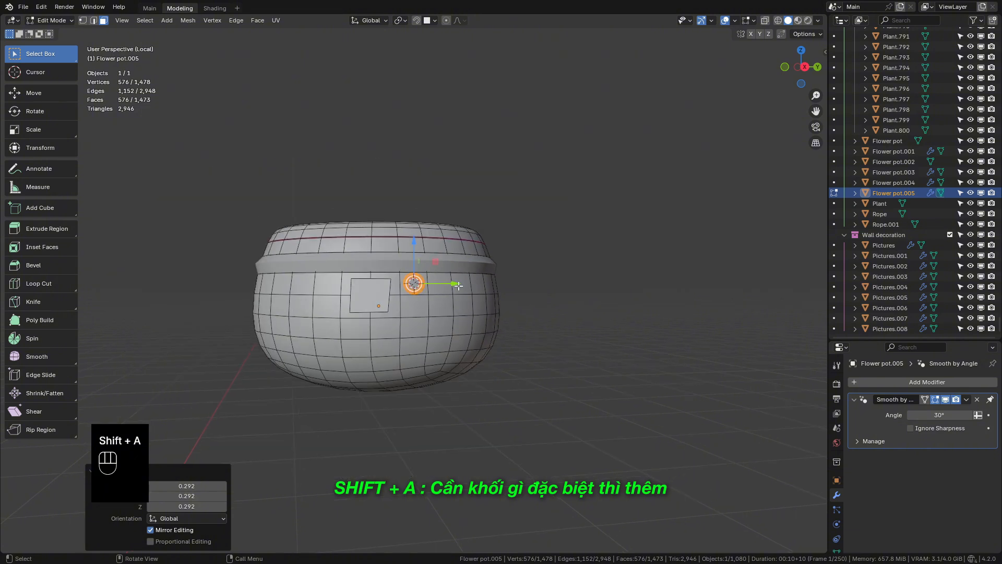
key("BackSpace")
middle_click_drag(405, 296, 418, 303)
scroll(418, 302, "up", 4)
key("BackSpace")
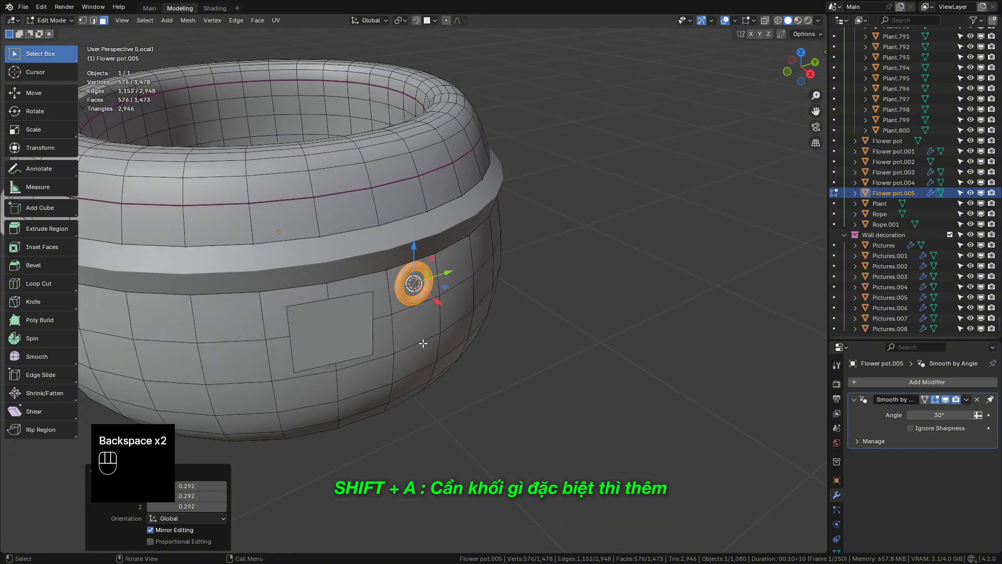
Delete the small torus from the pot's mesh
middle_click_drag(422, 343, 481, 326)
key("x")
left_click(480, 326)
Duplicate the face loop running around the pot's rim in place and separate it into a new object
scroll(418, 308, "down", 4)
middle_click_drag(406, 302, 407, 315, "shift")
scroll(407, 308, "up", 4)
middle_click_drag(391, 225, 429, 298)
key("3")
left_click(444, 301, "ctrl+alt")
middle_click_drag(577, 363, 588, 332)
key("shift+d")
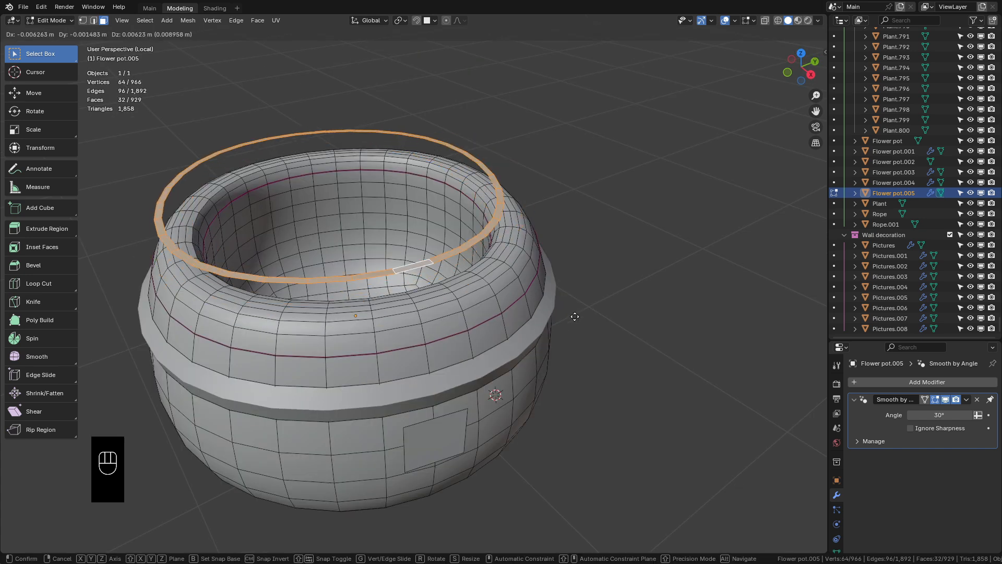
right_click(591, 266)
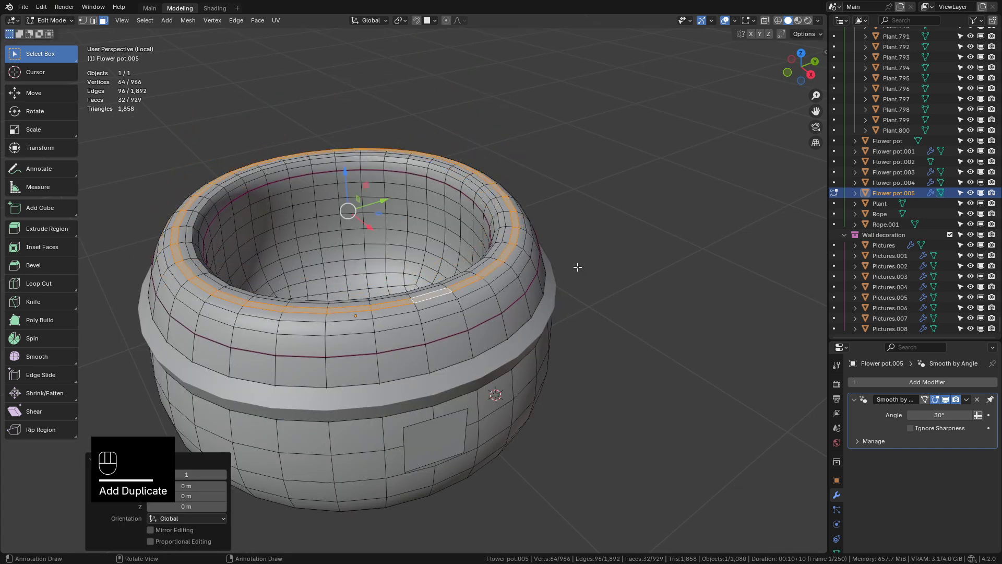
key("p")
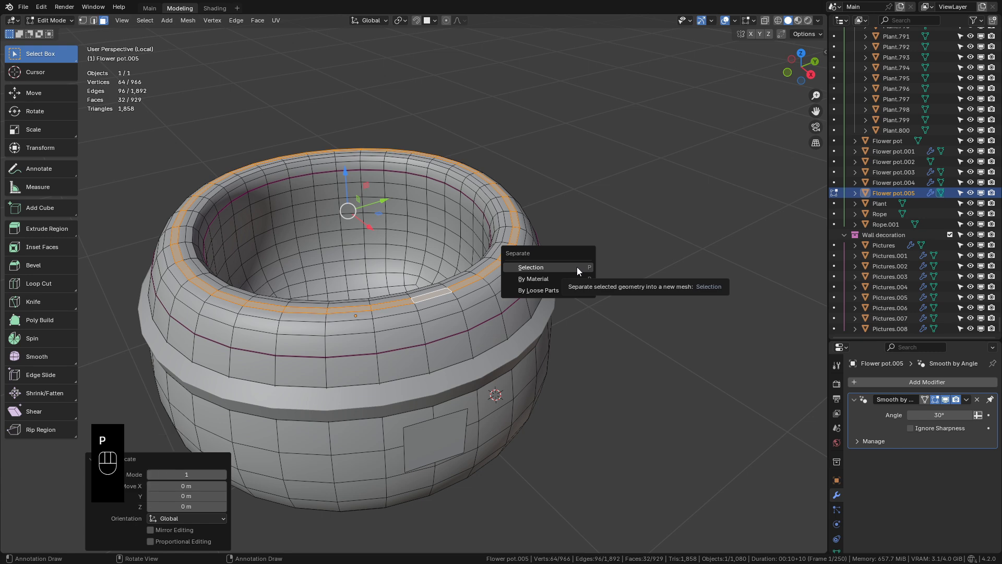
left_click(578, 267)
Extrude all faces of the separated rim ring upward into a tall collar above the pot
key("Tab")
left_click(480, 284)
key("Tab")
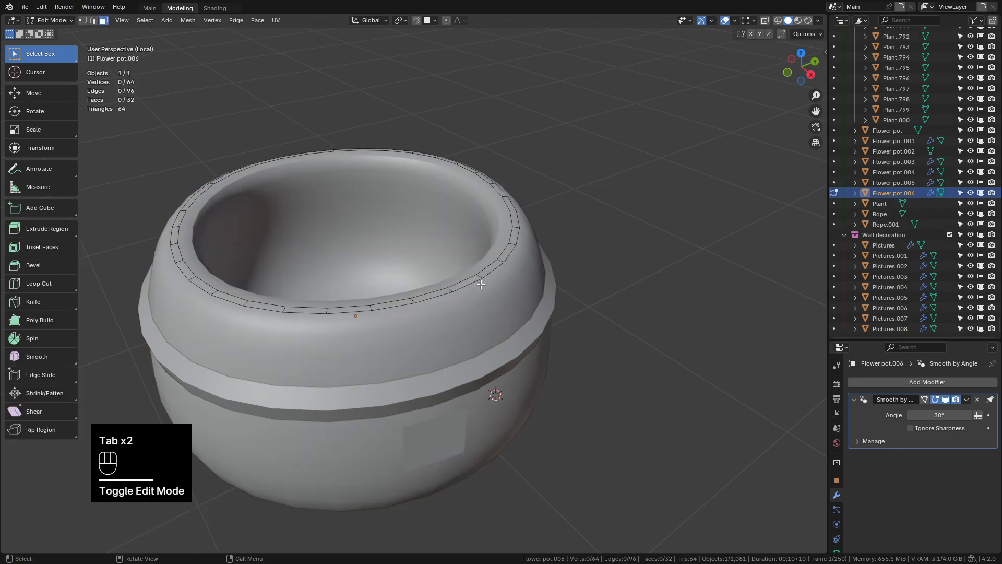
key("a")
key("e")
left_click(581, 229)
key("Tab")
scroll(578, 232, "down", 3)
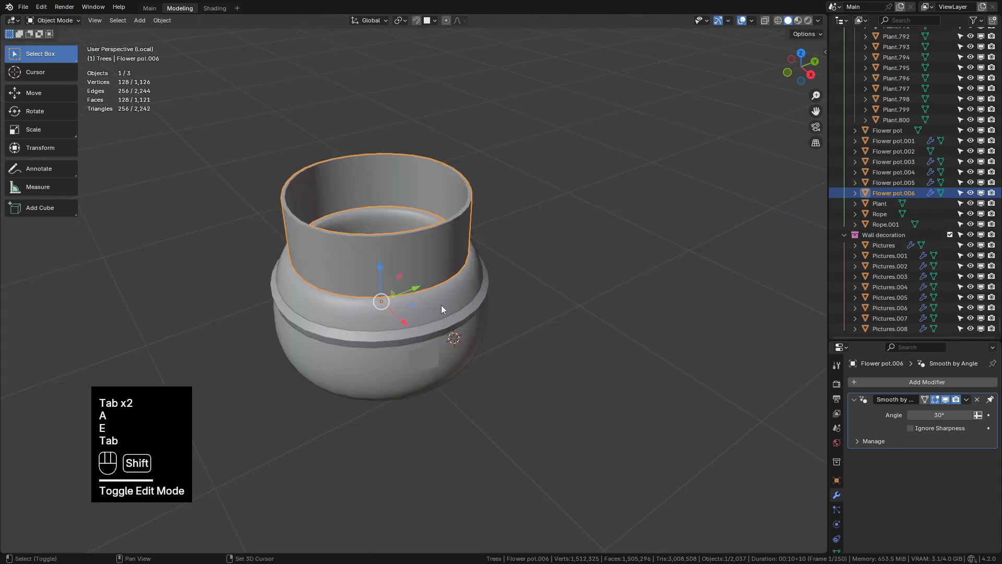
middle_click_drag(441, 305, 449, 314, "shift")
middle_click_drag(325, 341, 321, 309)
scroll(394, 318, "up", 2)
middle_click_drag(394, 317, 439, 330, "shift")
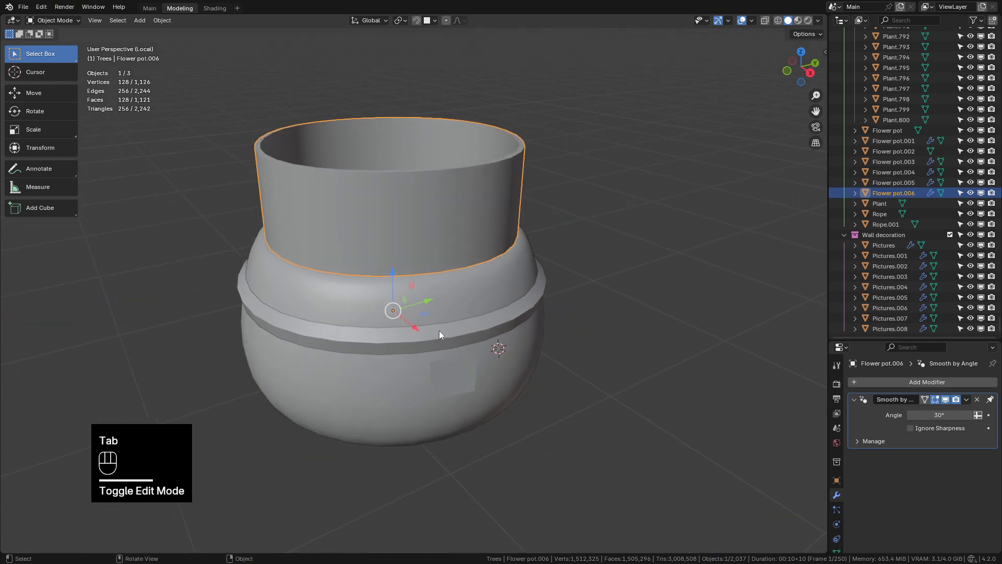
Edit the pot's mesh again and delete the offset duplicated face from its side
left_click(480, 365)
left_click(471, 392)
key("Tab")
left_click(461, 376)
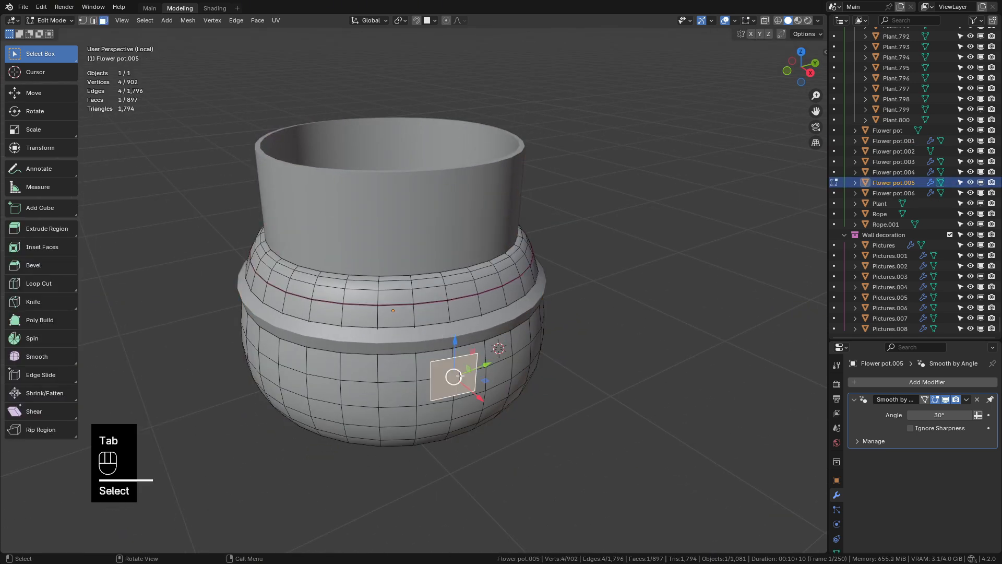
key("Tab")
Delete the tall collar and the decorative band objects, keeping only the pot
left_click(396, 199)
key("x")
left_click(409, 226)
left_click(409, 333)
key("x")
left_click(409, 333)
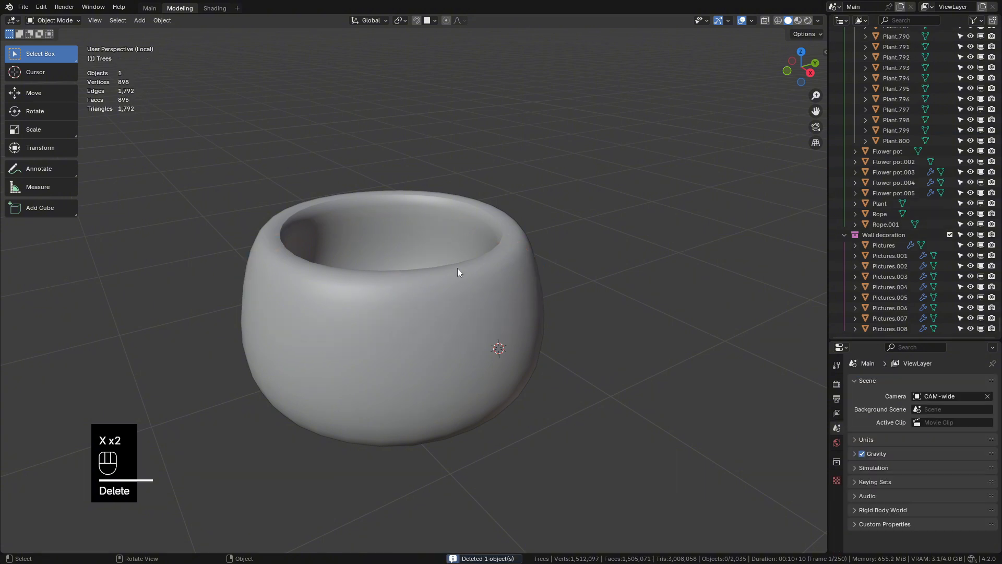
Select the plain flower pot and switch to editing its mesh
scroll(444, 285, "down", 1)
middle_click_drag(431, 298, 426, 320)
left_click(426, 321)
key("Tab")
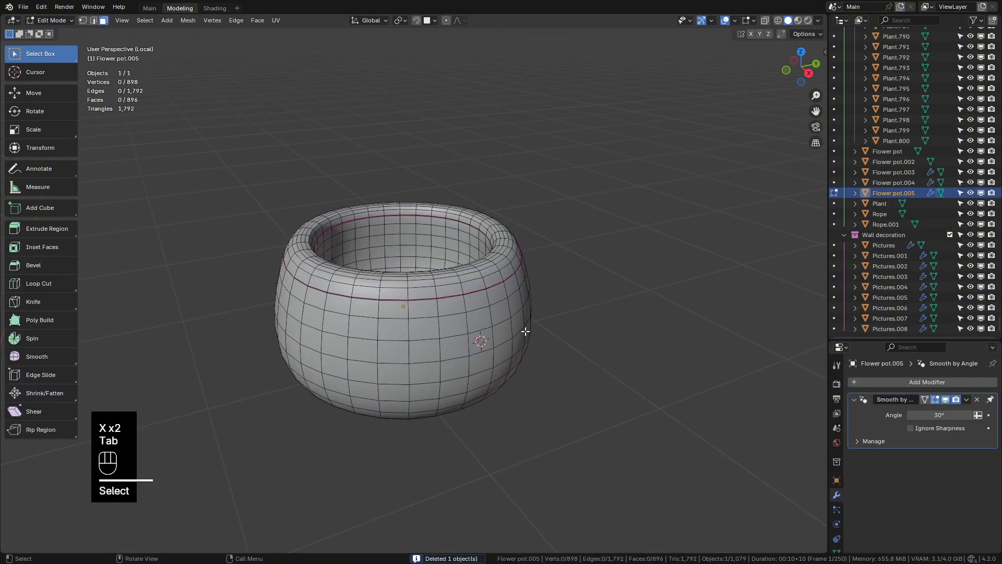
scroll(415, 226, "up", 3)
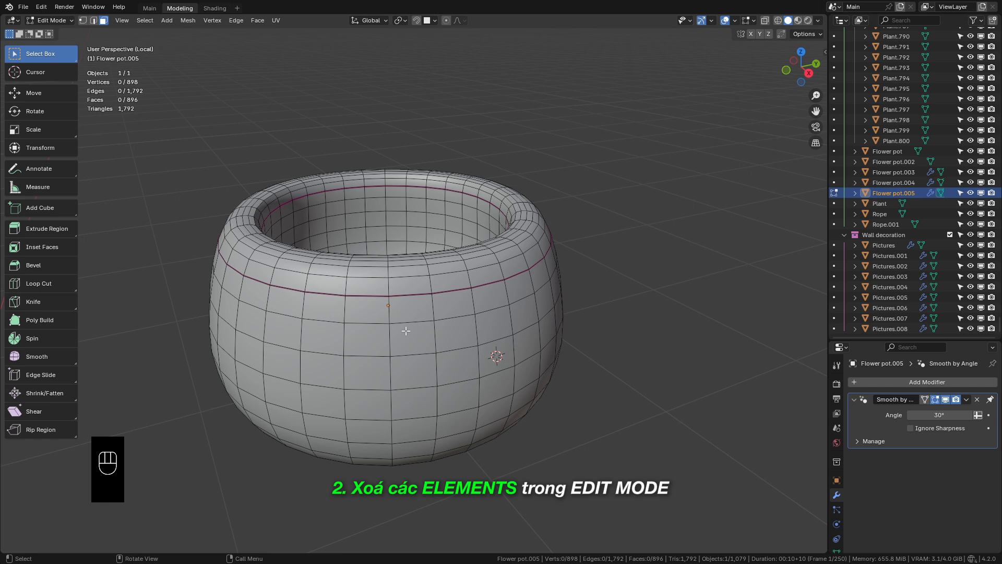
middle_click_drag(406, 330, 500, 385, "shift")
middle_click_drag(458, 356, 402, 337)
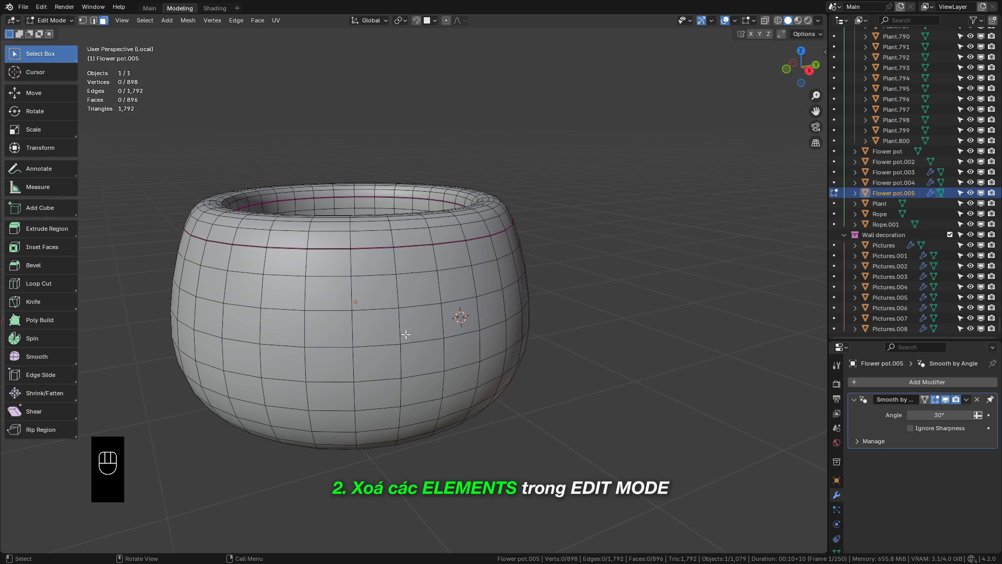
Go through vertex, edge and face selection modes and select a single face on the pot's side wall
left_click(414, 337)
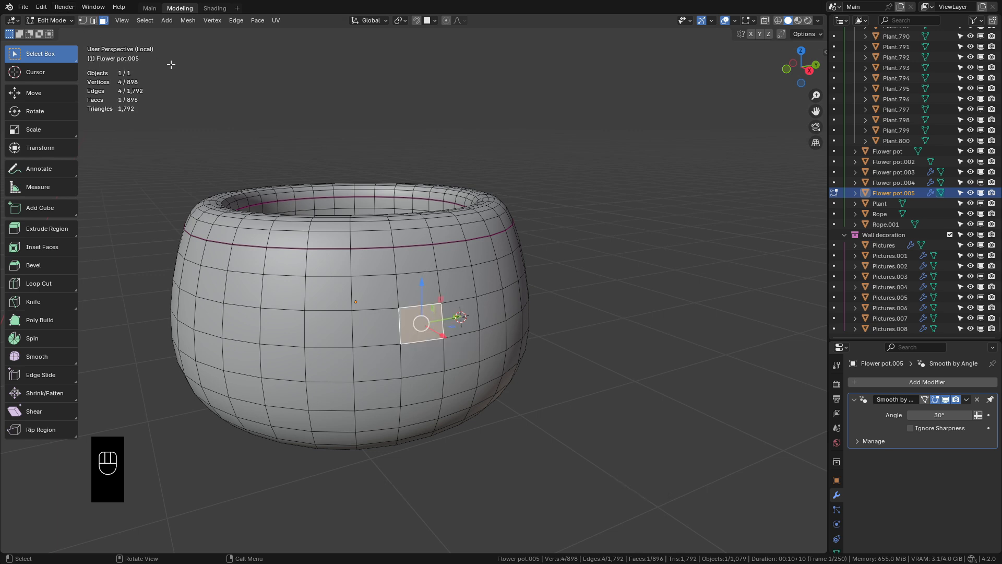
key("1")
key("2")
key("3")
left_click(249, 70)
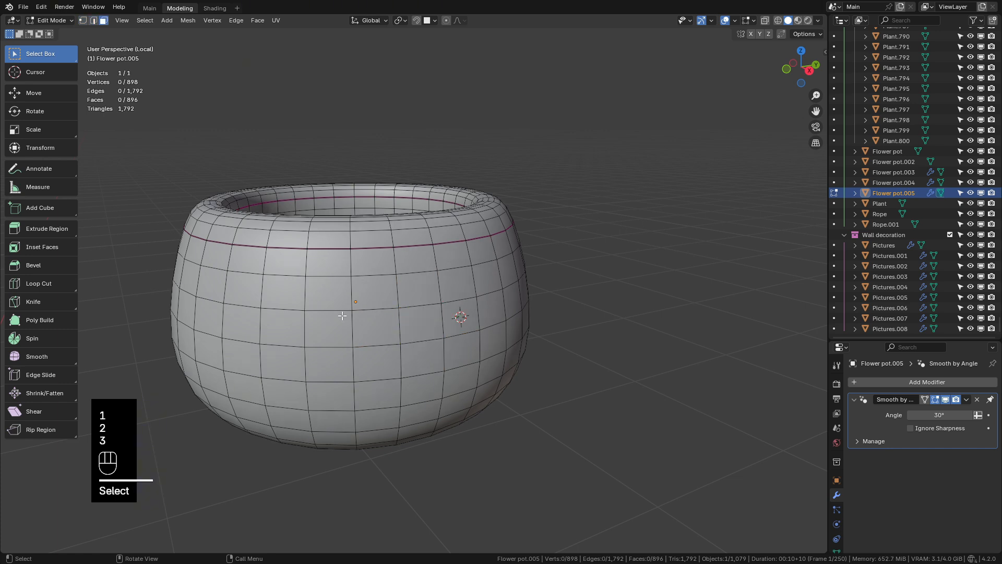
left_click(347, 291)
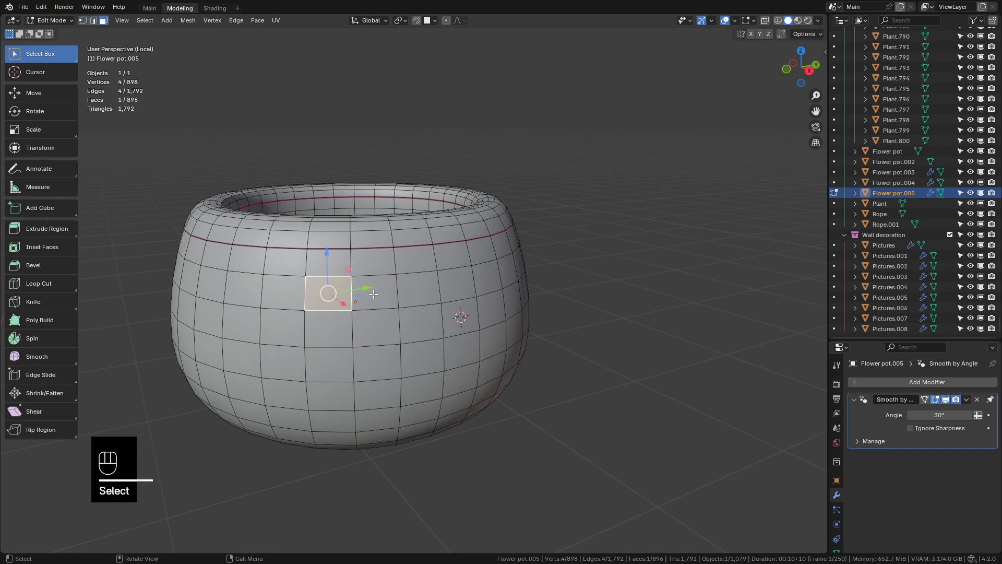
middle_click_drag(422, 332, 423, 337)
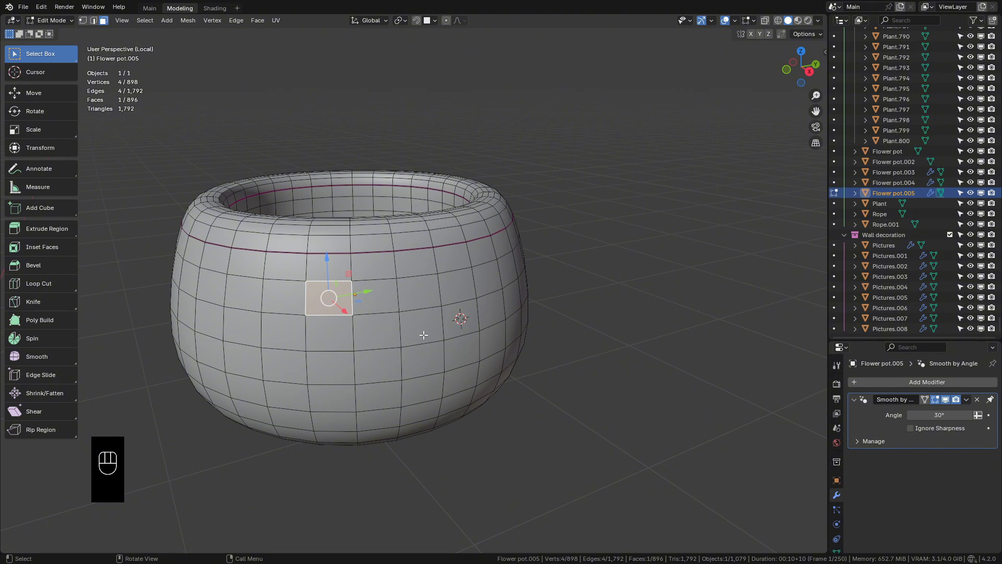
Open the Delete options for the selected face, and mark Vertices, Edges and Faces on a screen capture before discarding it
key("x")
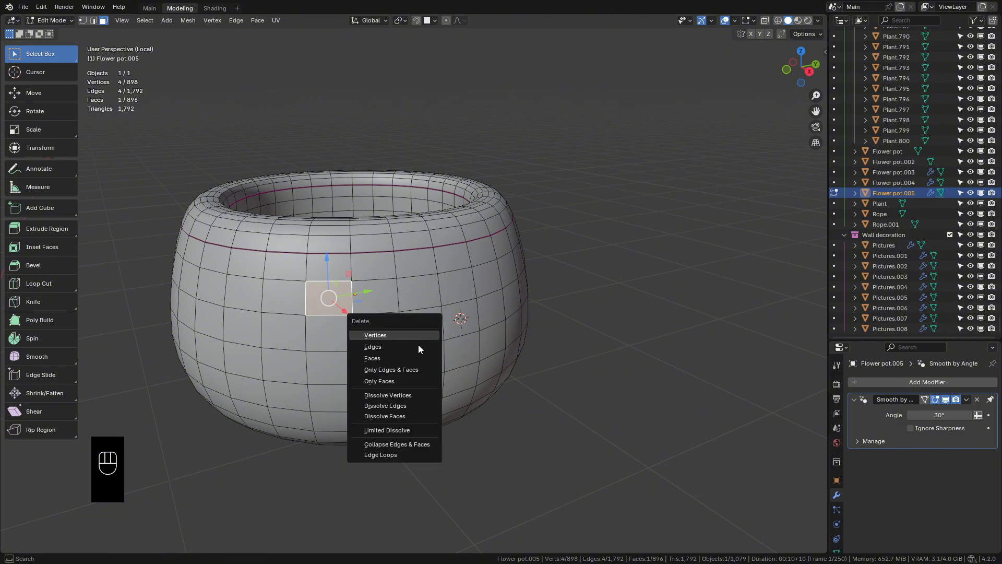
key("Print")
left_click_drag(247, 201, 485, 473)
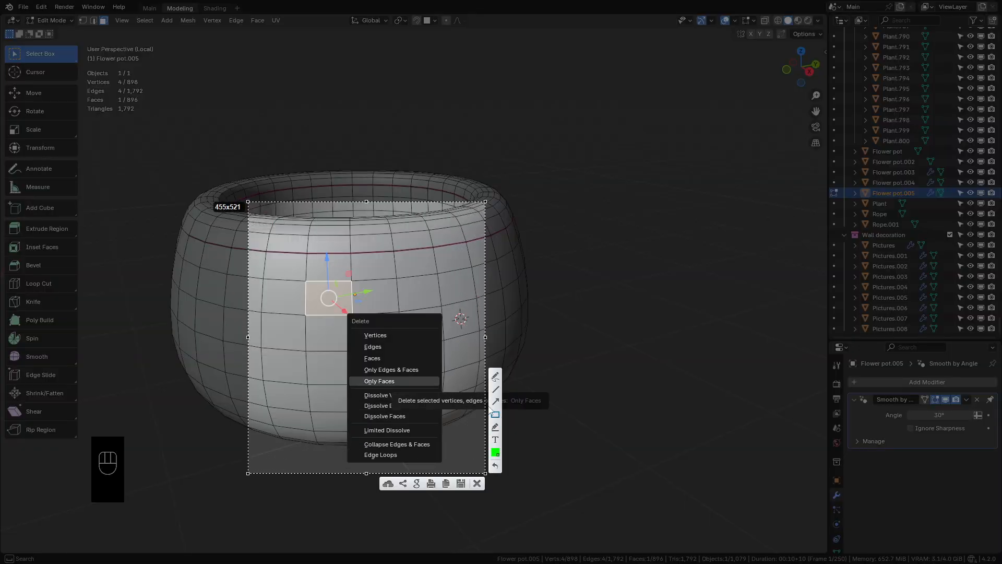
left_click_drag(340, 308, 443, 386)
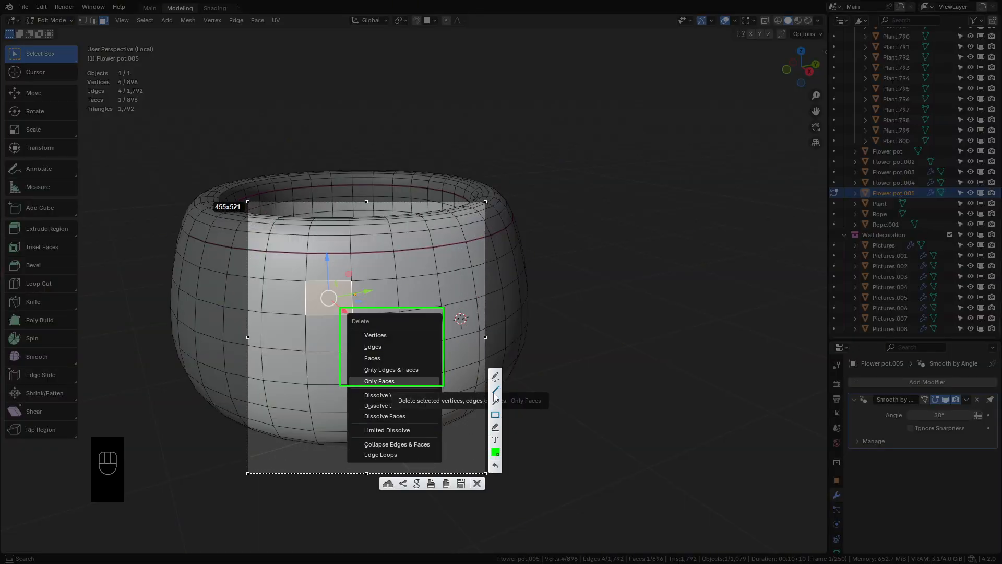
mouse_move(361, 338)
left_mouse_down()
mouse_move(395, 339)
mouse_move(398, 359)
left_mouse_up()
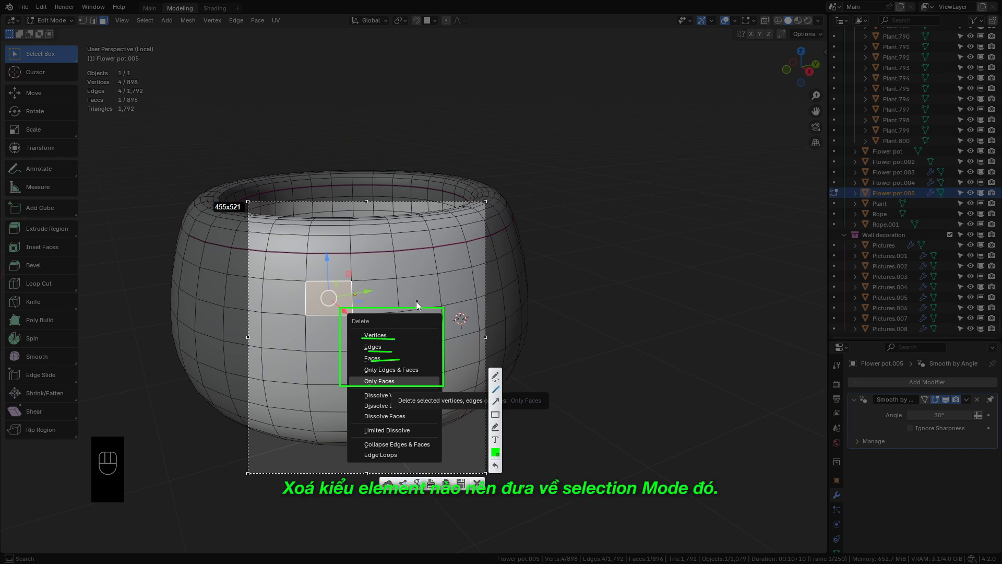
key("Escape")
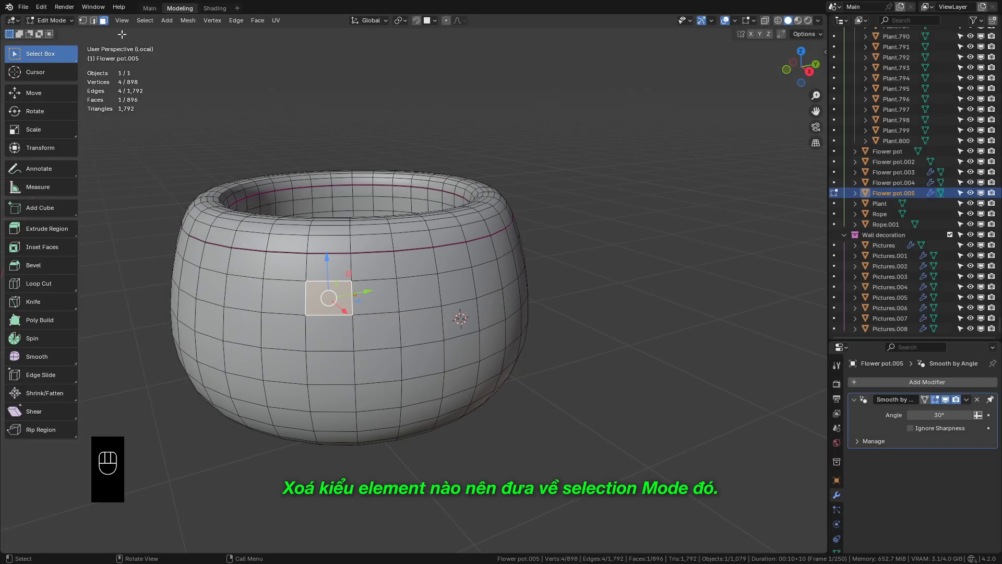
In vertex selection mode, delete a single vertex on the pot's side wall, and undo the deletion
left_click(82, 20)
left_click(401, 347)
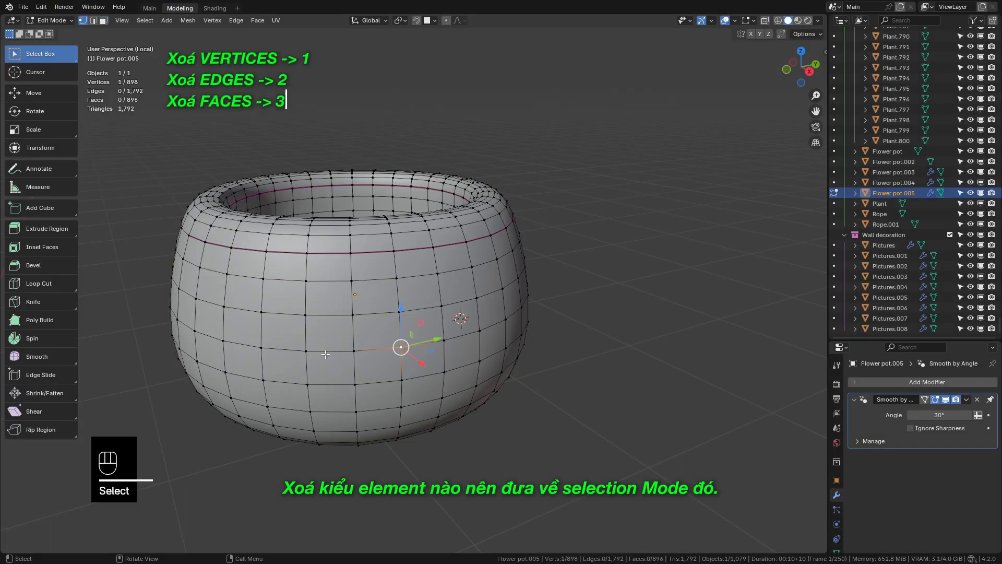
key("1")
left_click(367, 344)
key("x")
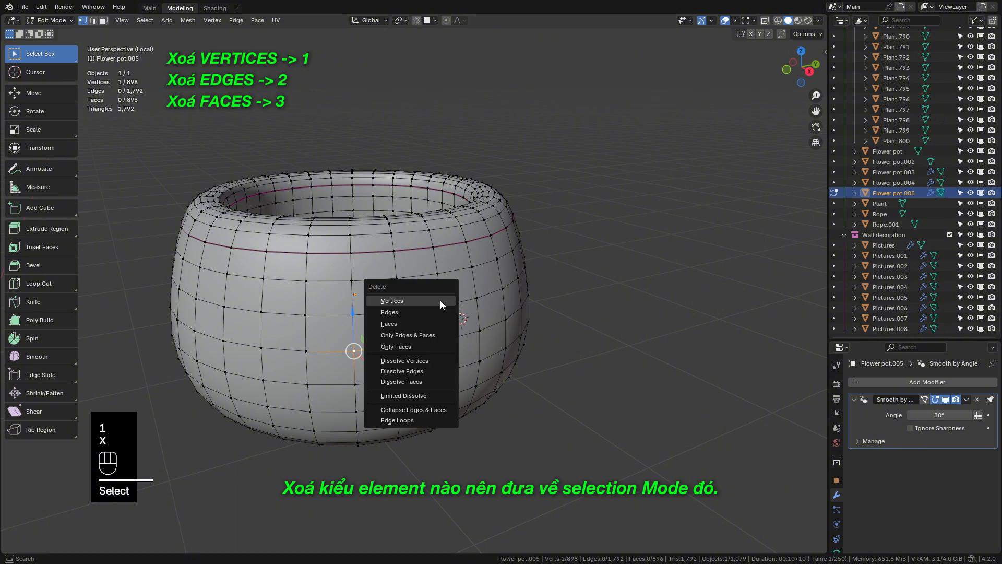
left_click(440, 299)
middle_click_drag(439, 300, 406, 320)
key("ctrl+z")
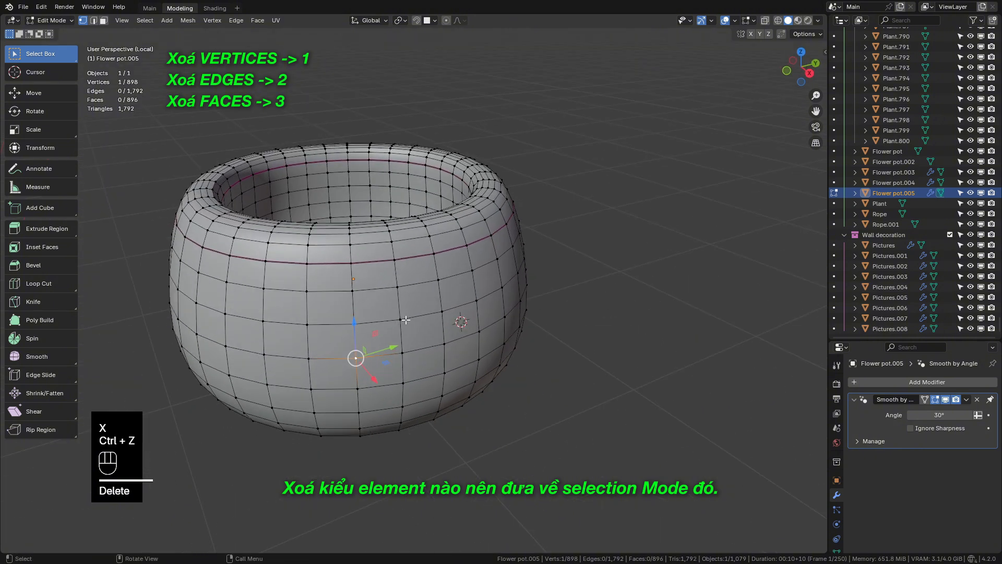
In edge selection mode, delete a single edge on the pot's side wall with the Edges option, and undo it
key("2")
left_click(380, 319)
key("x")
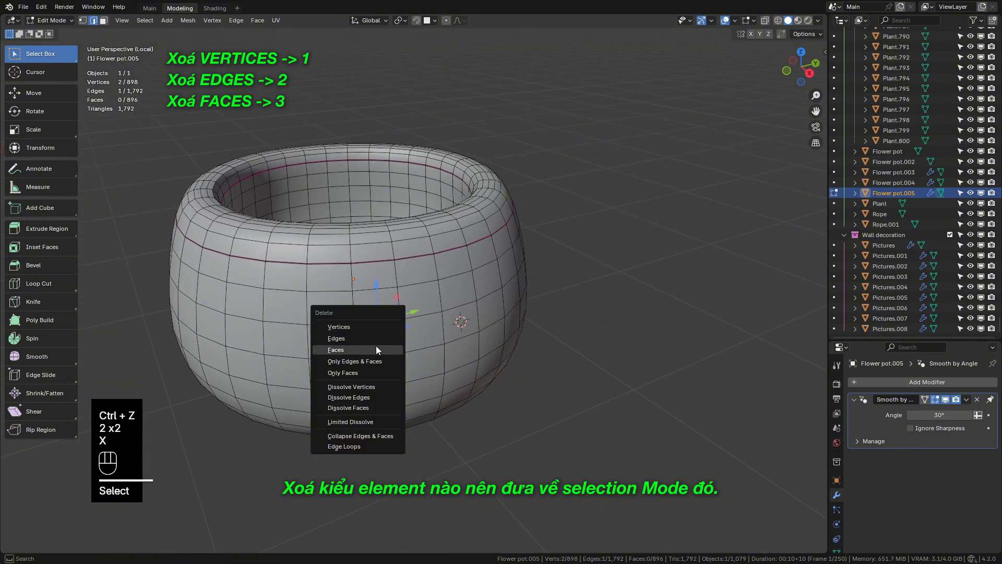
left_click(366, 338)
key("ctrl+z")
In face selection mode, delete a single face on the pot's side wall, and undo the deletion
key("3")
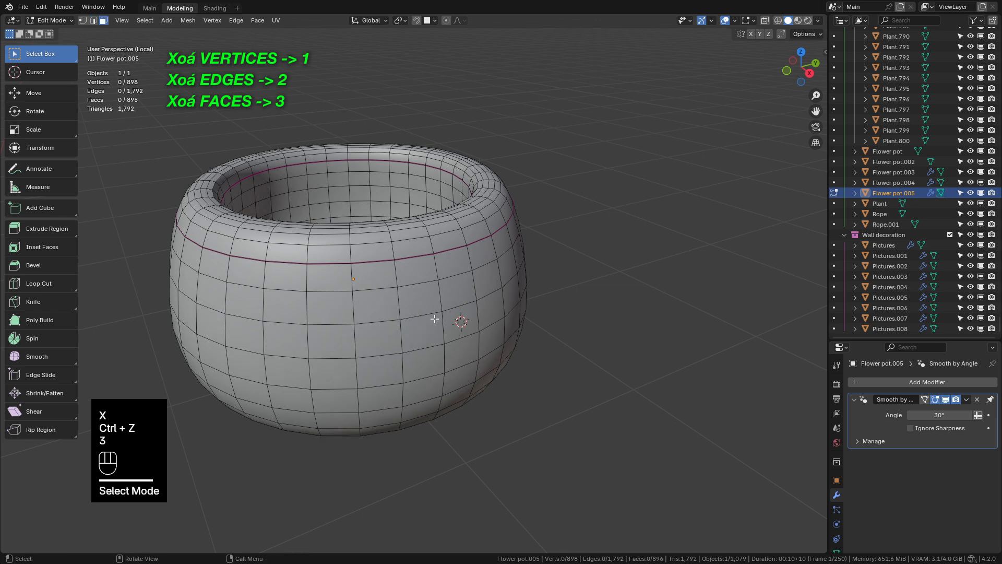
left_click(433, 311)
key("x")
left_click(424, 317)
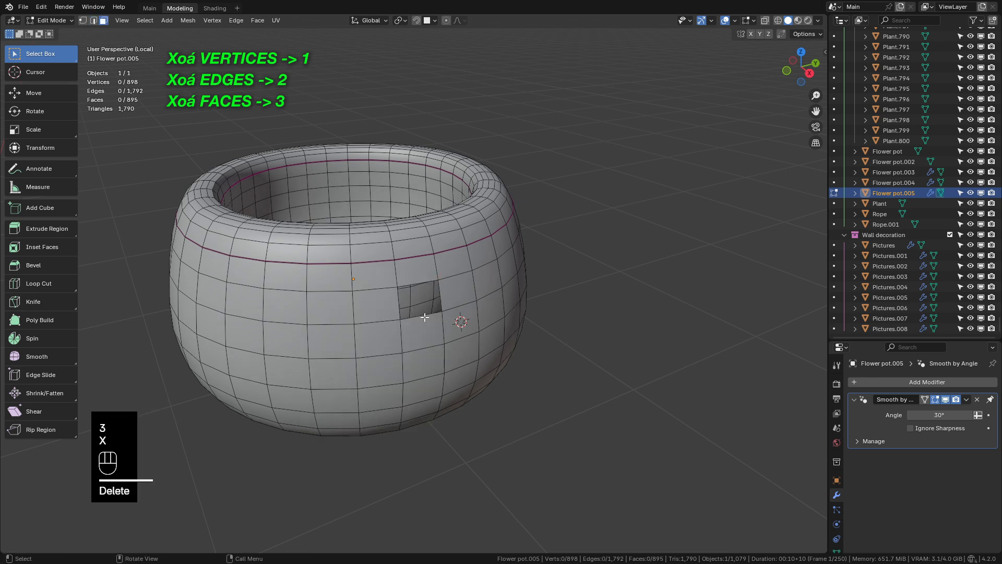
key("ctrl+z")
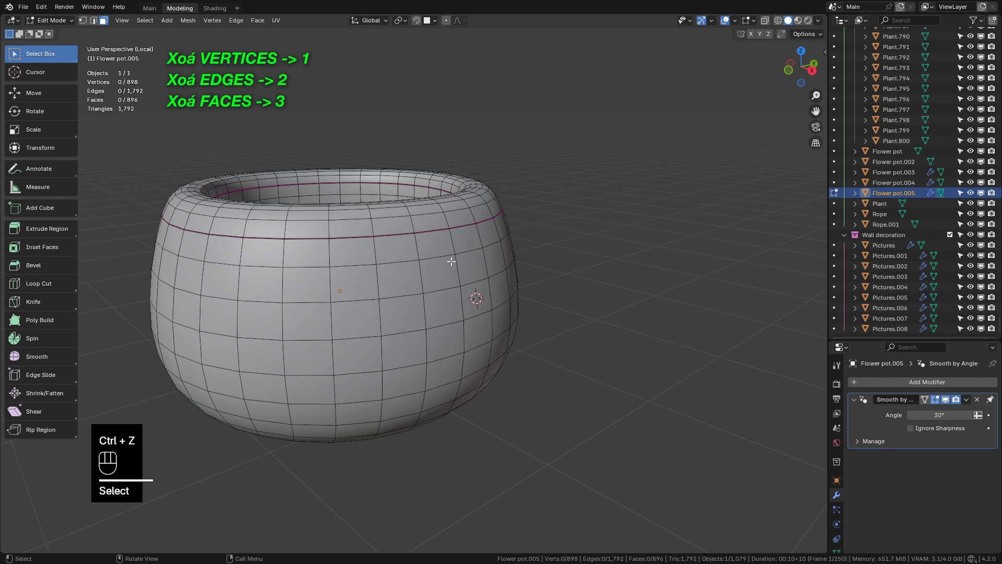
Return to vertex selection, delete one side-wall vertex with the Vertices option, inspect the hole, and undo the deletion
key("1")
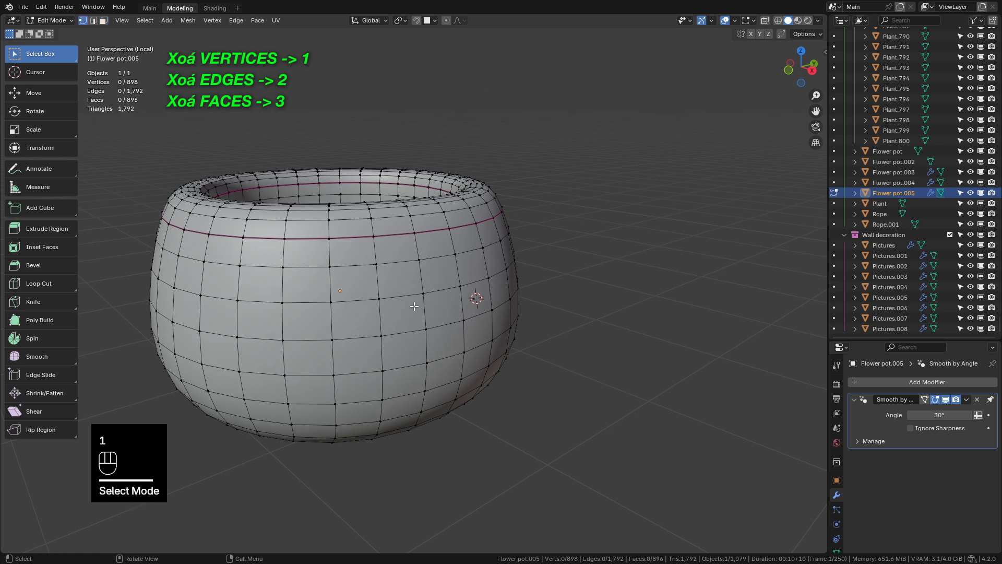
key("1")
left_click(380, 299)
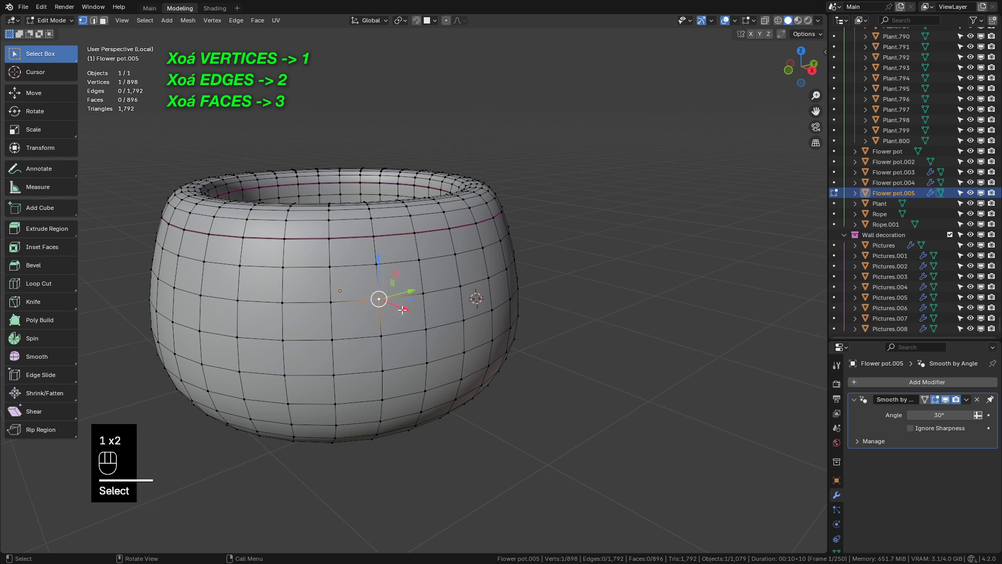
key("x")
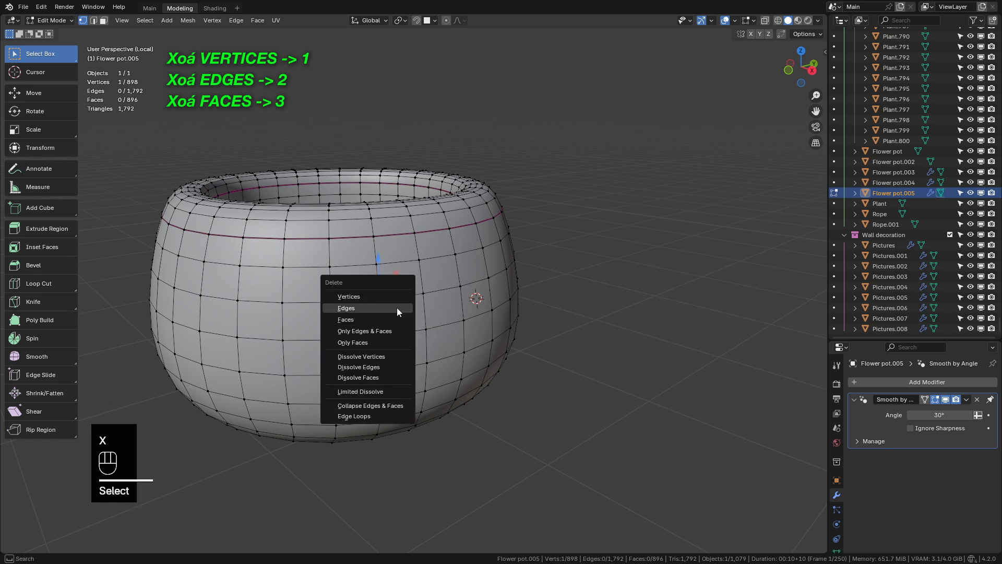
left_click(358, 297)
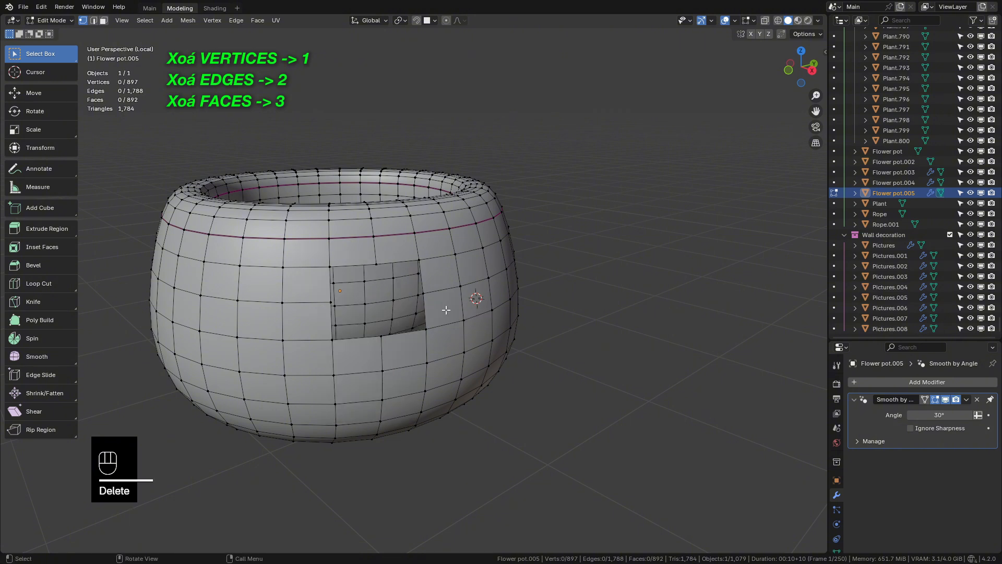
mouse_move(442, 309)
middle_mouse_down()
mouse_move(468, 323)
mouse_move(450, 328)
middle_mouse_up()
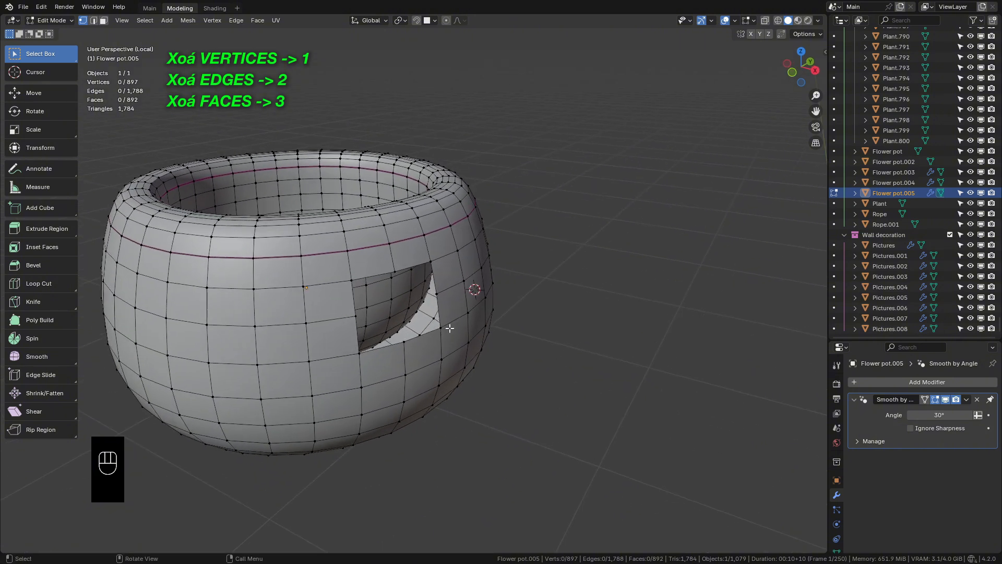
key("ctrl+z")
middle_click_drag(400, 299, 368, 296)
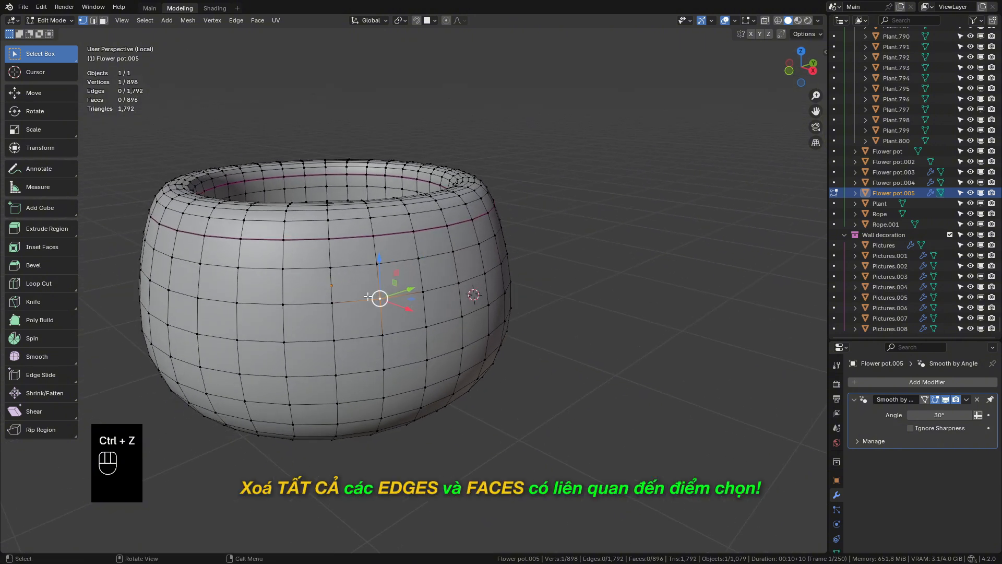
Mark the selected vertex, its four connected edges and the four surrounding faces on a screen capture, and discard the capture
scroll(368, 296, "up", 4)
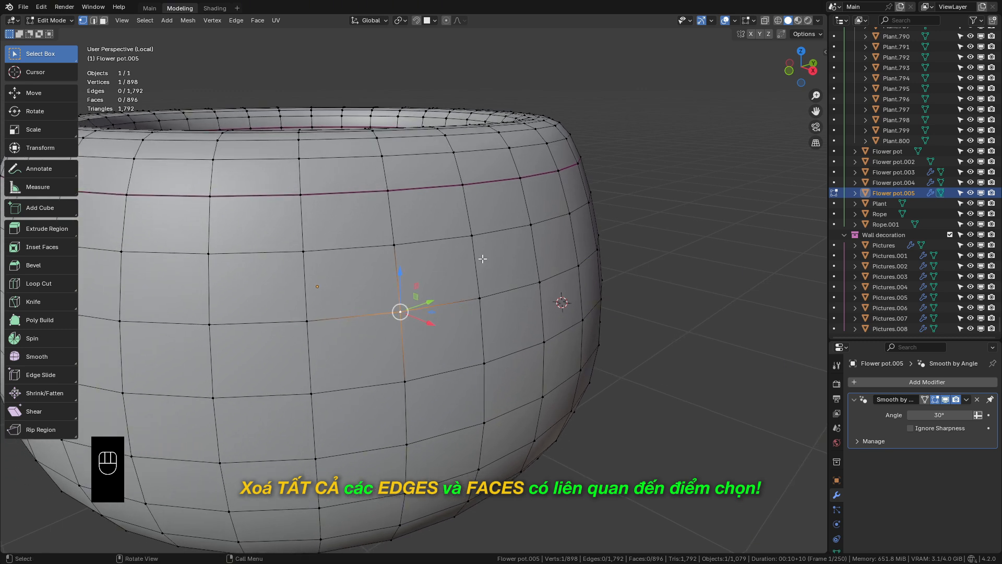
scroll(459, 259, "down", 2)
left_click(339, 301)
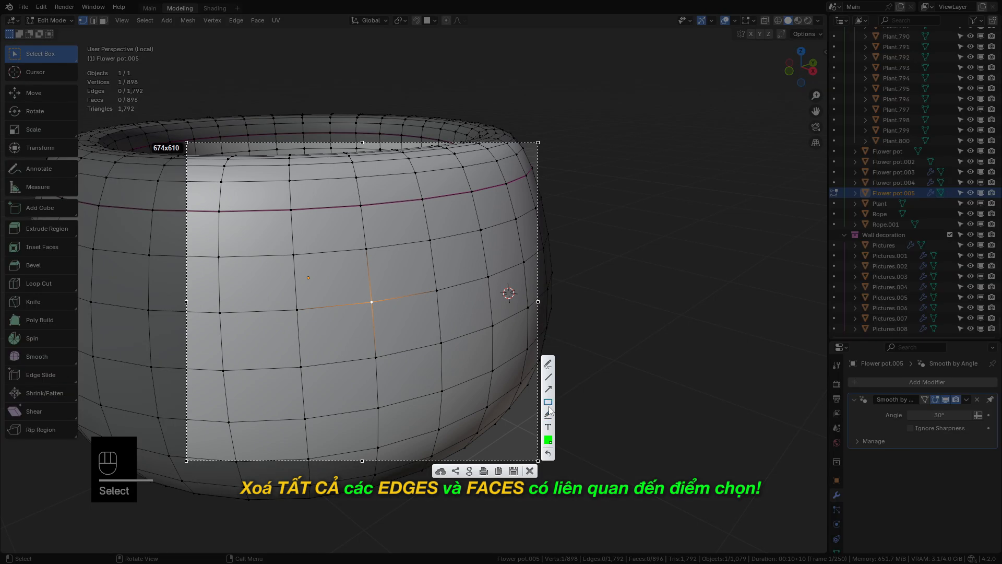
left_click_drag(361, 292, 379, 308)
mouse_move(382, 302)
left_mouse_down()
mouse_move(434, 293)
mouse_move(375, 269)
mouse_move(371, 251)
left_mouse_up()
left_click_drag(367, 305, 305, 311)
left_click_drag(368, 309, 373, 351)
left_click_drag(323, 274, 328, 286)
left_click_drag(407, 265, 417, 275)
left_click_drag(403, 321, 405, 334)
left_click_drag(330, 324, 343, 331)
left_click_drag(339, 326, 339, 364)
key("Escape")
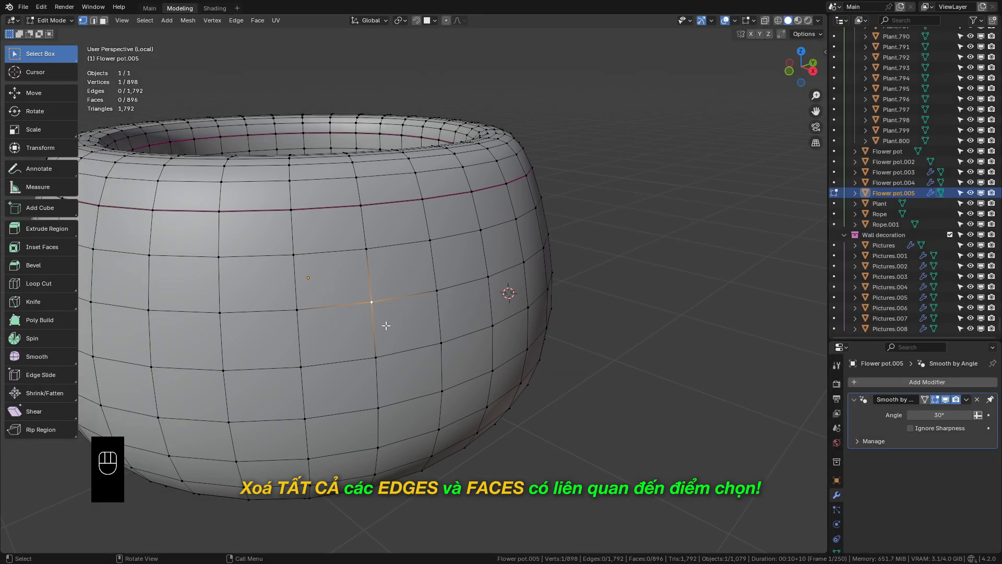
Delete the marked side-wall vertex twice with the Vertices option, undoing the deletion each time
key("x")
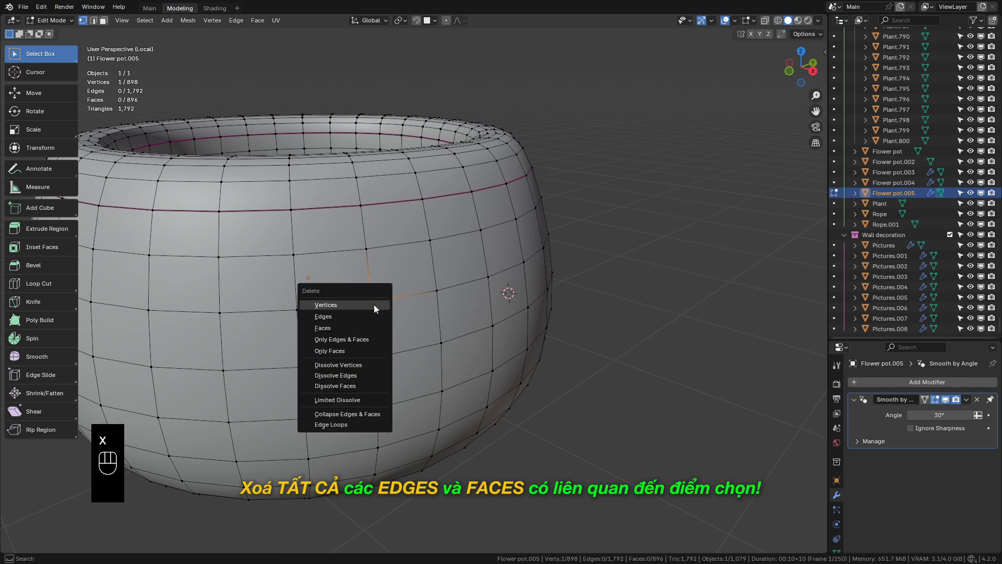
left_click(373, 304)
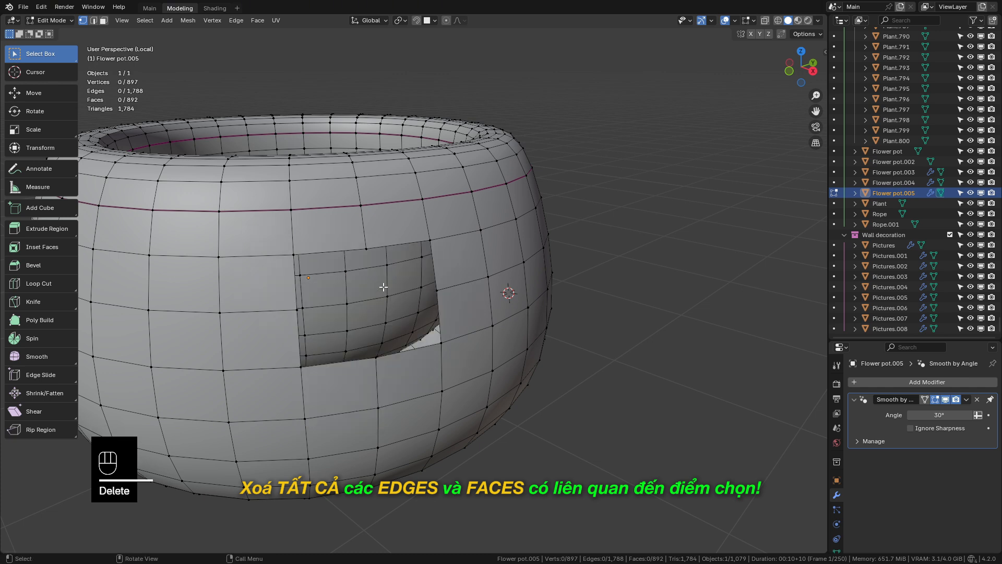
key("ctrl+z")
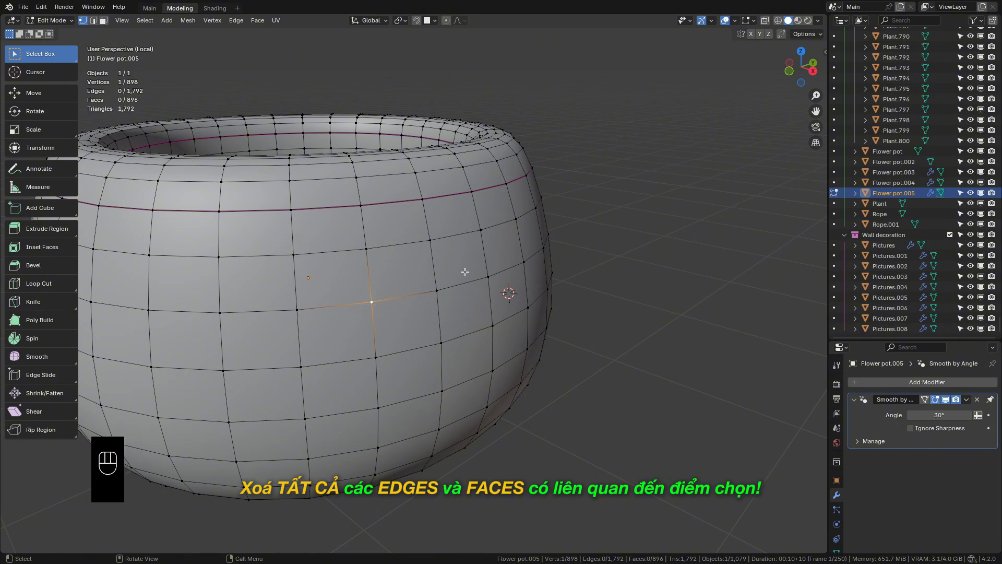
key("x")
left_click(392, 291)
middle_click_drag(392, 291, 405, 299)
key("ctrl+z")
Extend the selection along the shortest path to form a horizontal row of four vertices on the side wall
left_click(269, 323, "ctrl")
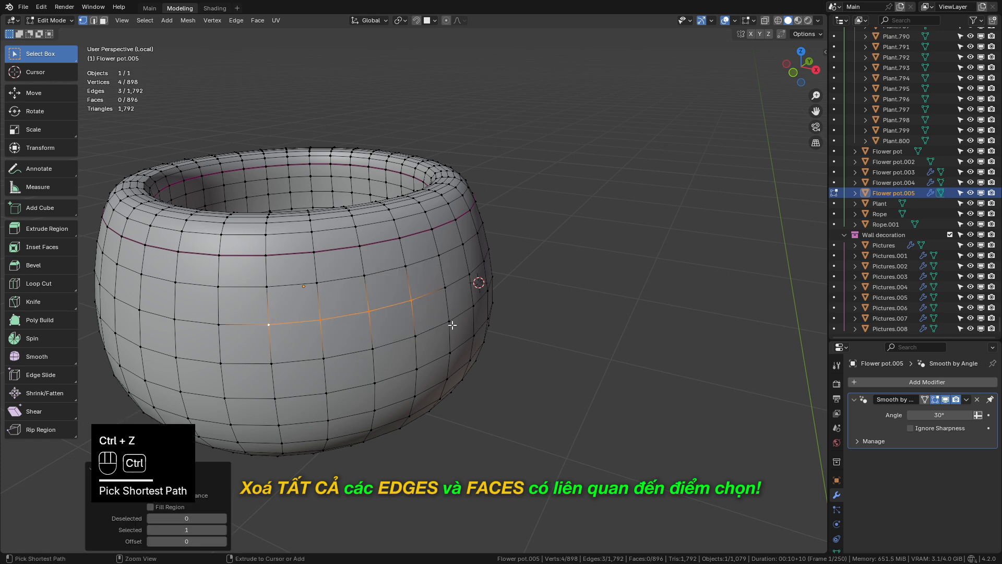
middle_click_drag(416, 334, 410, 304)
scroll(387, 301, "up", 1)
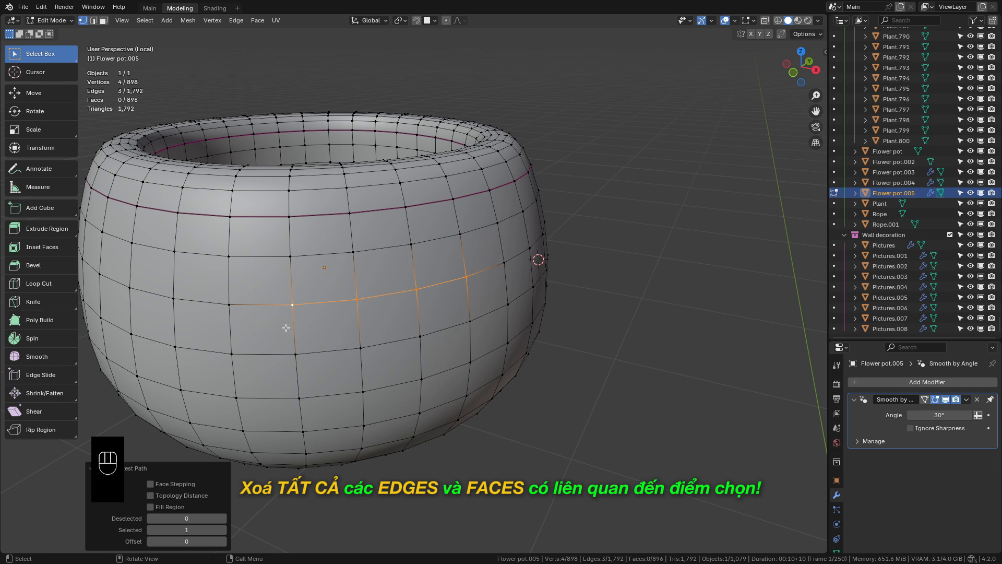
middle_click_drag(495, 280, 421, 288)
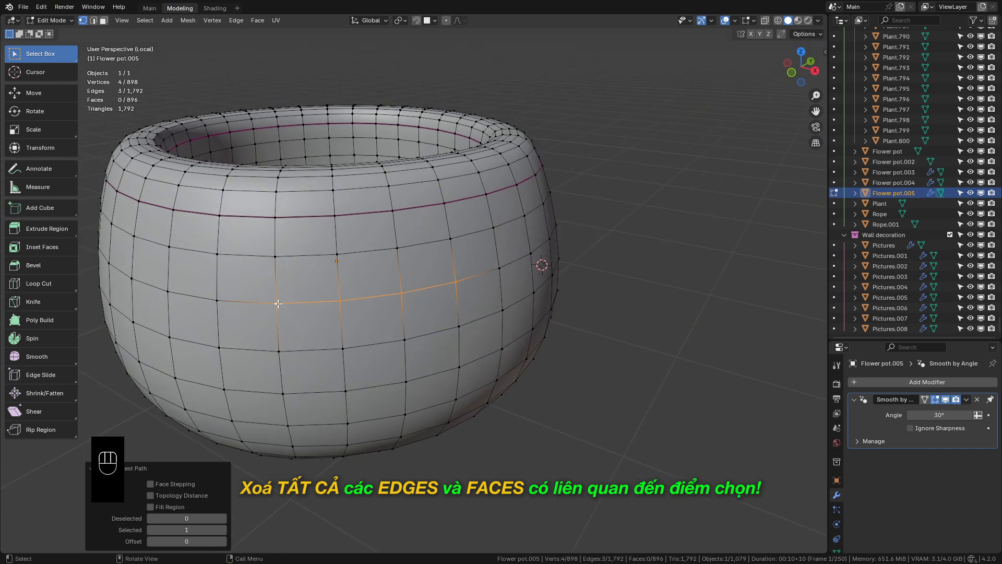
Mark the edges connected to the four-vertex row and outline the surrounding faces on a screen capture, and discard the capture
key("Print")
left_click_drag(176, 165, 582, 401)
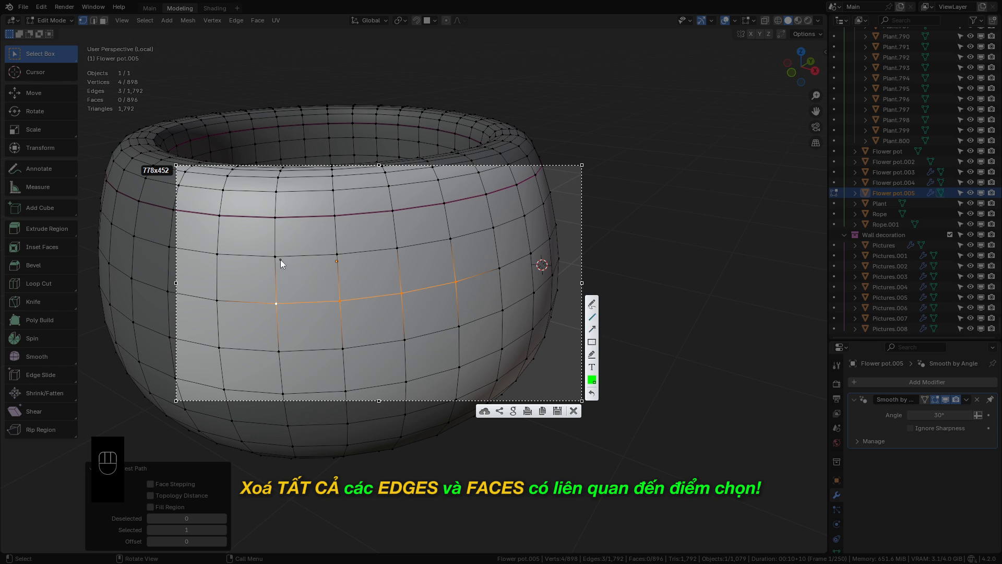
mouse_move(280, 259)
left_mouse_down()
mouse_move(281, 299)
mouse_move(488, 271)
left_mouse_up()
left_click_drag(438, 242, 442, 278)
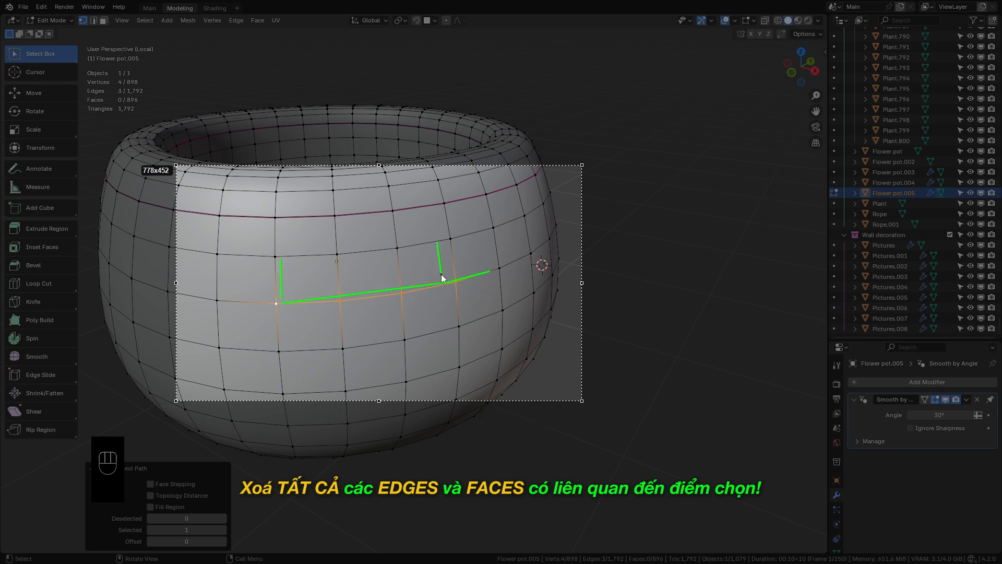
left_click_drag(390, 243, 395, 289)
mouse_move(459, 319)
left_mouse_down()
mouse_move(453, 288)
mouse_move(402, 331)
left_mouse_up()
left_click_drag(340, 259, 341, 285)
left_click_drag(345, 302, 345, 334)
mouse_move(280, 305)
left_mouse_down()
mouse_move(280, 347)
mouse_move(221, 302)
left_mouse_up()
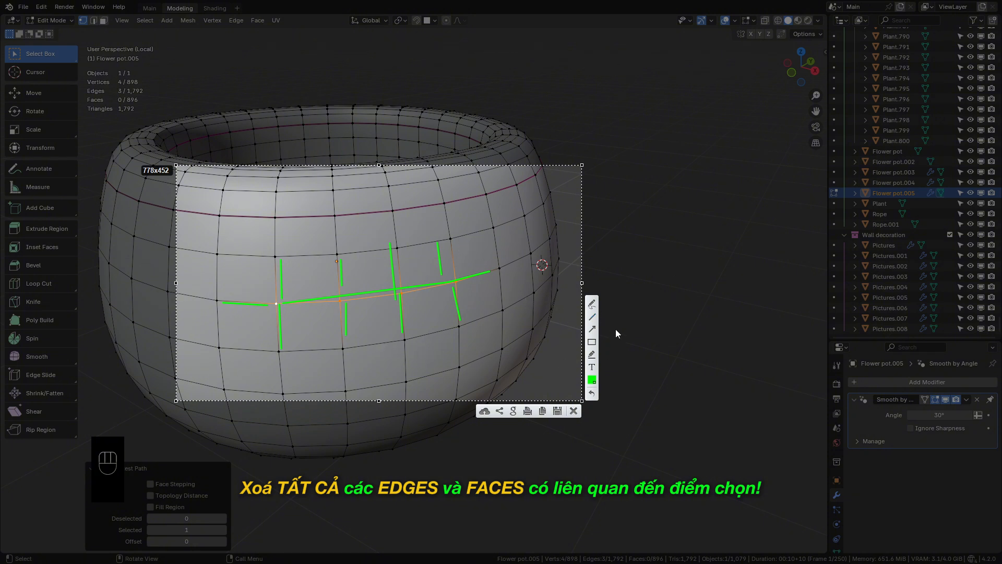
mouse_move(224, 251)
left_mouse_down()
mouse_move(491, 222)
mouse_move(215, 354)
mouse_move(225, 253)
mouse_move(214, 253)
left_mouse_up()
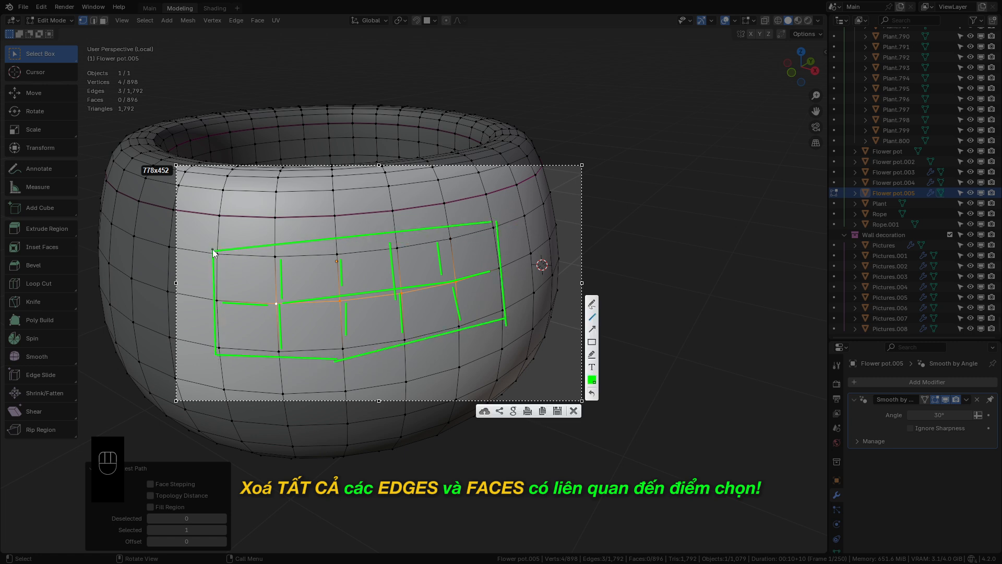
key("Escape")
Delete the row of four selected vertices with the Vertices option, and undo the deletion
key("x")
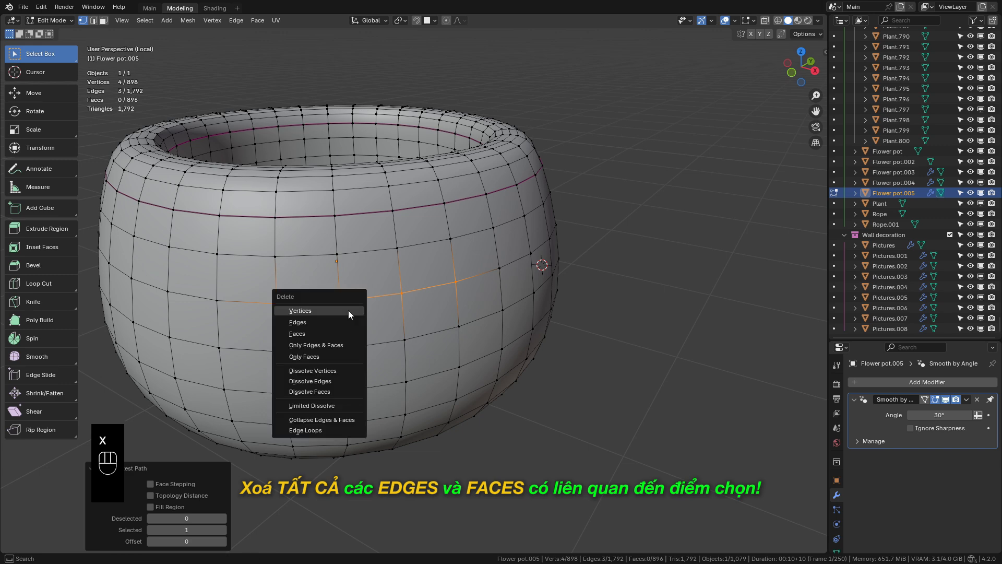
left_click(348, 310)
middle_click_drag(412, 288, 376, 362)
key("ctrl+z")
Select a row of three neighbouring vertices on the pot's side wall, delete them, and undo the deletion
left_click(222, 317)
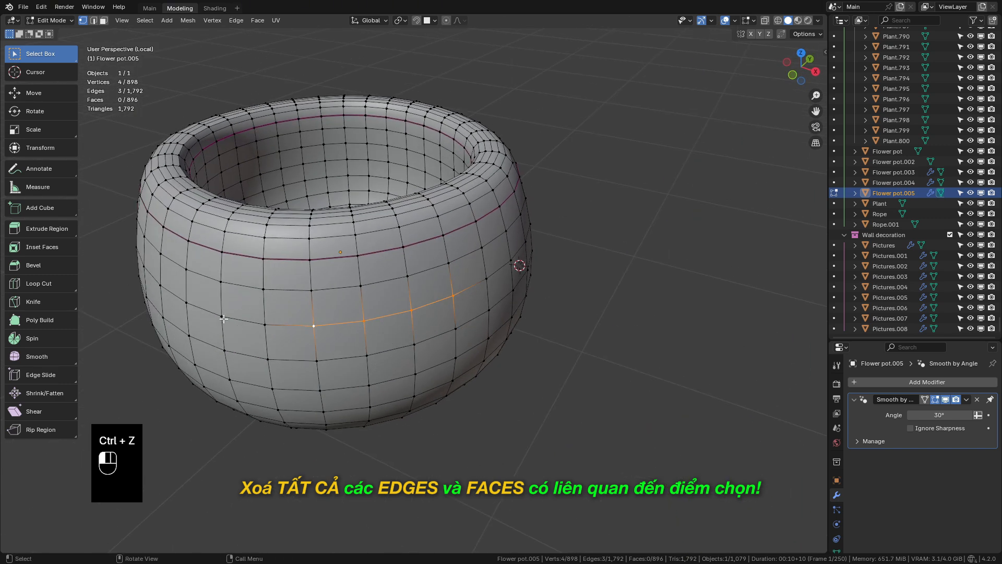
left_click(313, 327, "shift")
left_click(266, 326, "shift")
middle_click_drag(351, 346, 337, 319)
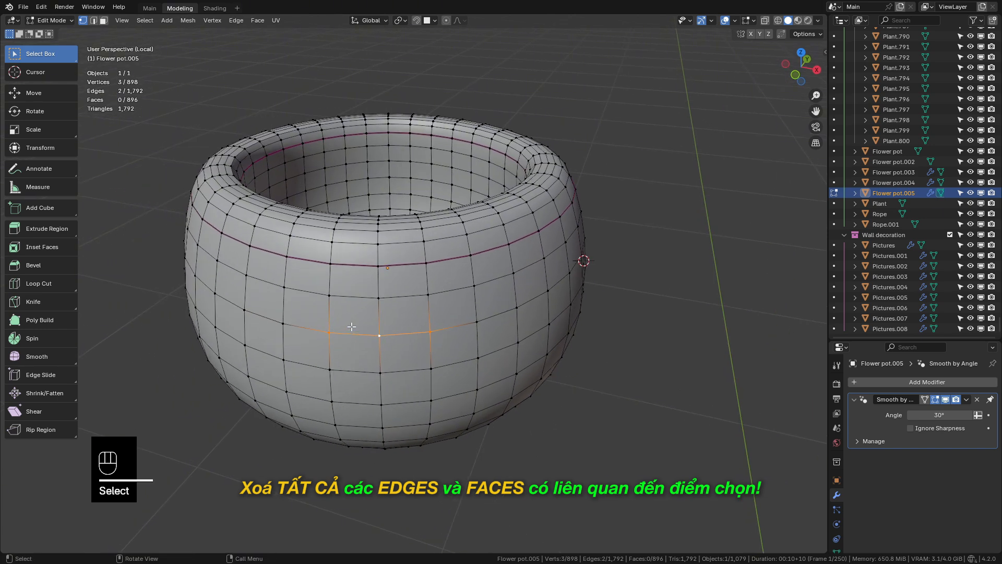
key("x")
left_click(337, 319)
key("ctrl+z")
In edge selection mode, select two parallel horizontal edges, one directly above the other, on the pot's side wall
middle_click_drag(423, 321, 440, 282)
key("x")
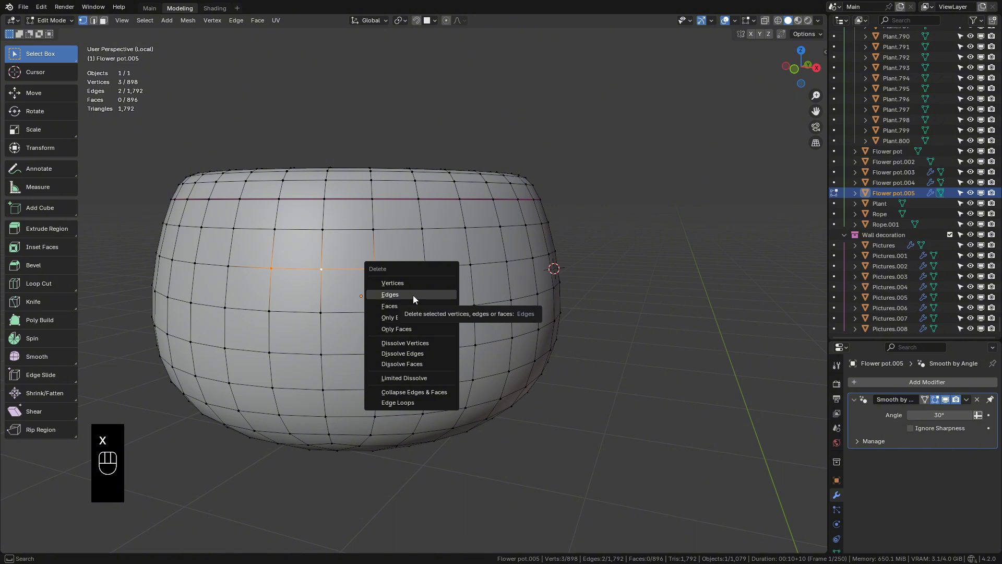
middle_click_drag(352, 226, 400, 340)
key("2")
left_click(401, 340)
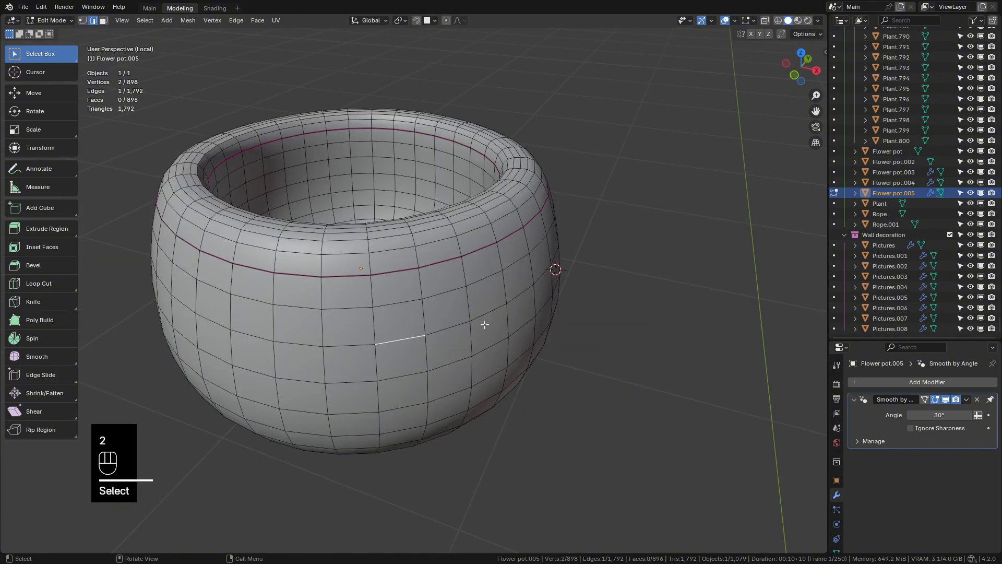
left_click(445, 331, "shift")
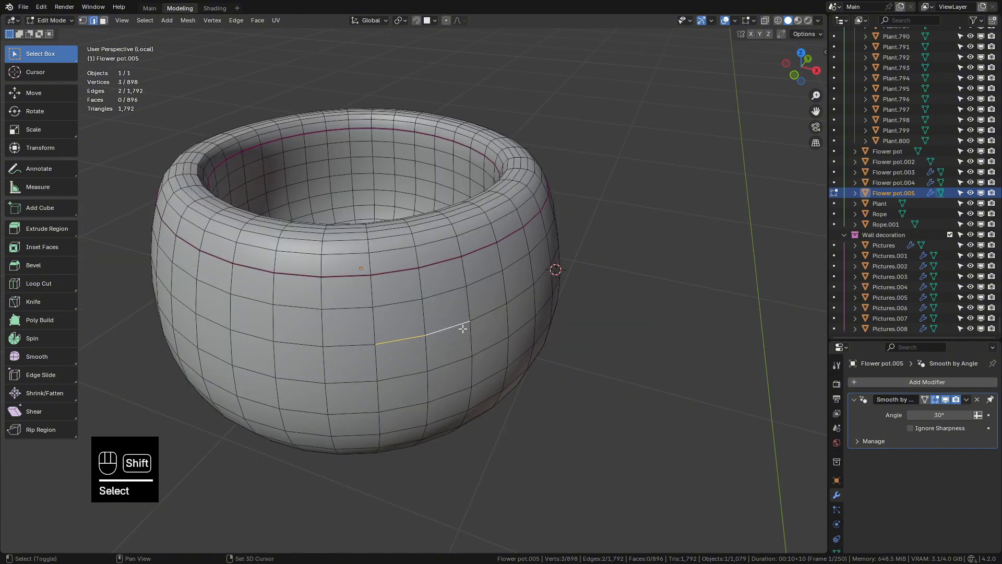
left_click(404, 338)
left_click(405, 306, "shift")
Delete the two stacked edges with the Edges option, and undo the deletion
key("x")
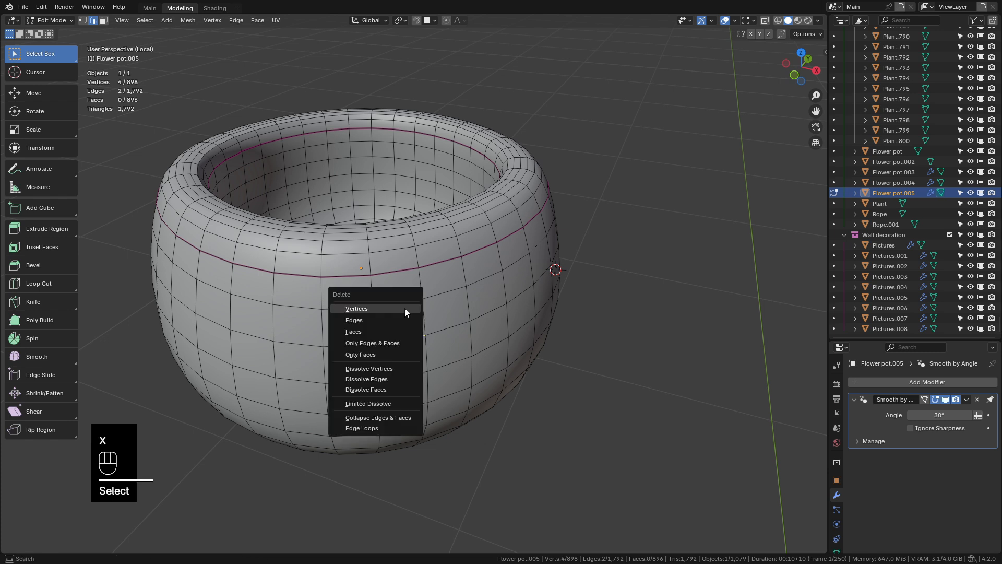
left_click(390, 321)
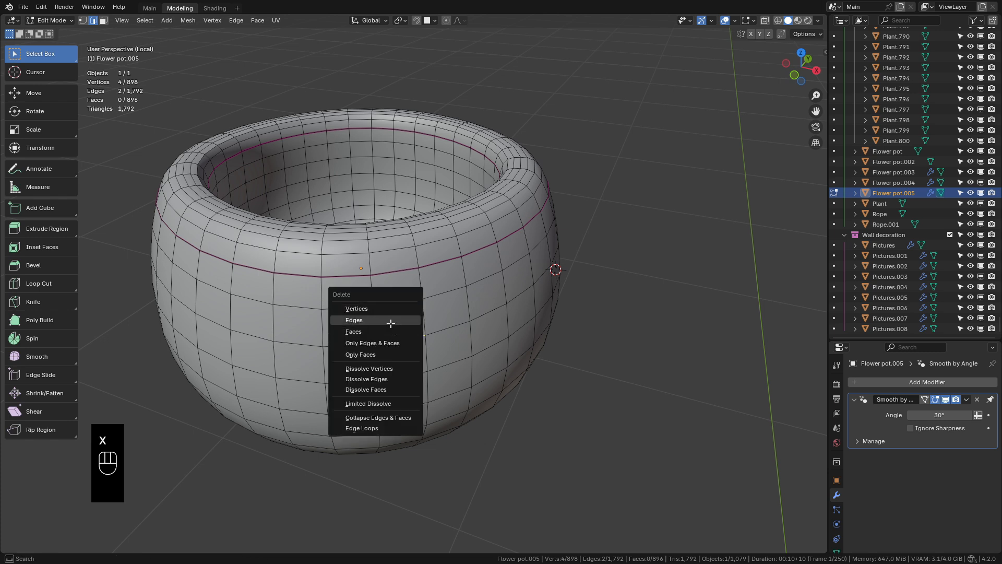
middle_click_drag(493, 359, 498, 357)
key("ctrl+z")
scroll(494, 358, "up", 2)
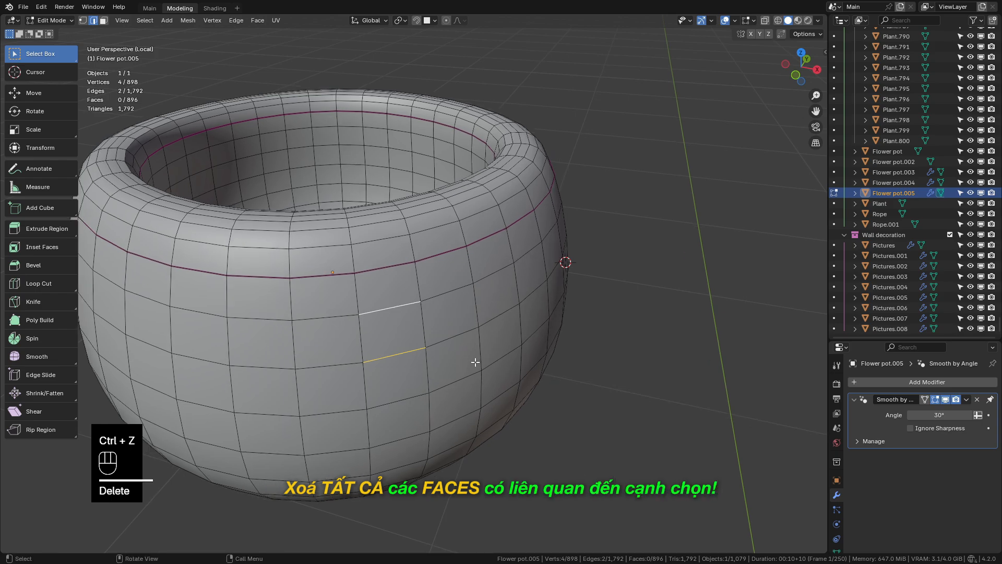
Mark the faces touching the two stacked edges and outline them on a screen capture, and discard the capture
key("Print")
left_click_drag(273, 194, 518, 486)
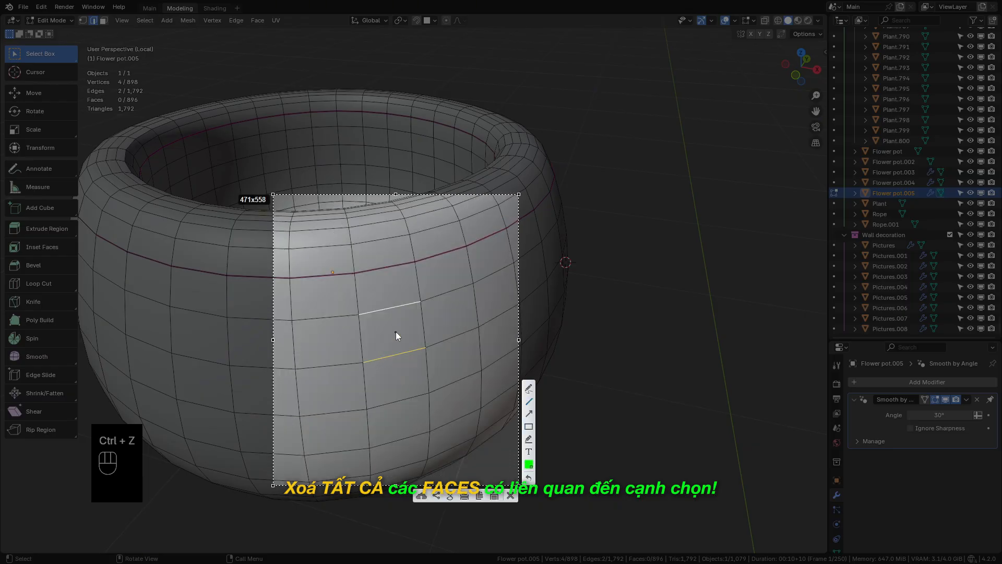
mouse_move(387, 330)
left_mouse_down()
mouse_move(389, 345)
mouse_move(378, 341)
left_mouse_up()
left_click_drag(392, 371, 404, 387)
left_click_drag(405, 377, 382, 400)
left_click_drag(378, 277, 389, 284)
mouse_move(385, 279)
left_mouse_down()
mouse_move(378, 291)
mouse_move(413, 323)
left_mouse_up()
left_click_drag(412, 314, 404, 331)
mouse_move(415, 262)
left_mouse_down()
mouse_move(431, 399)
mouse_move(360, 411)
mouse_move(349, 272)
left_mouse_up()
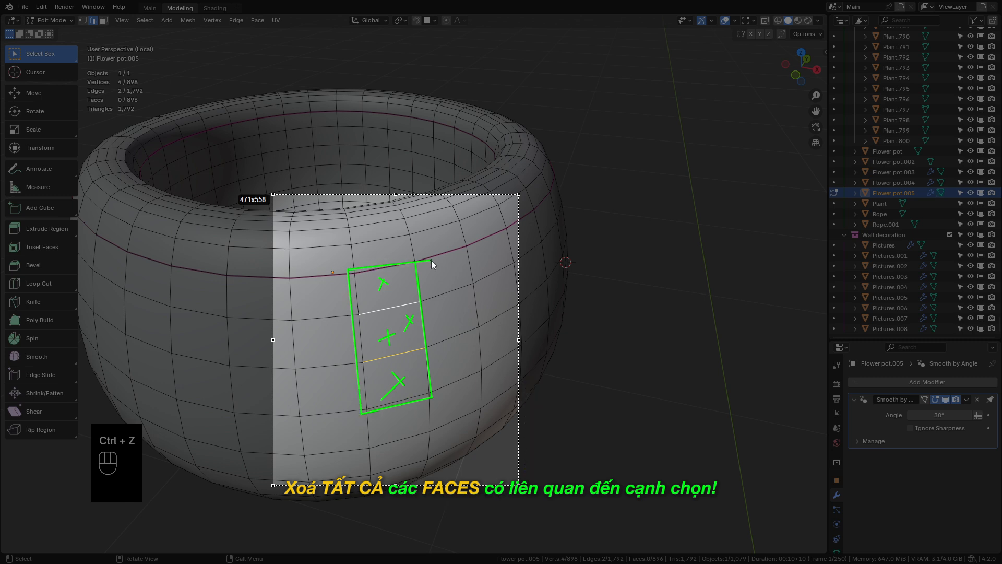
left_click_drag(431, 260, 423, 257)
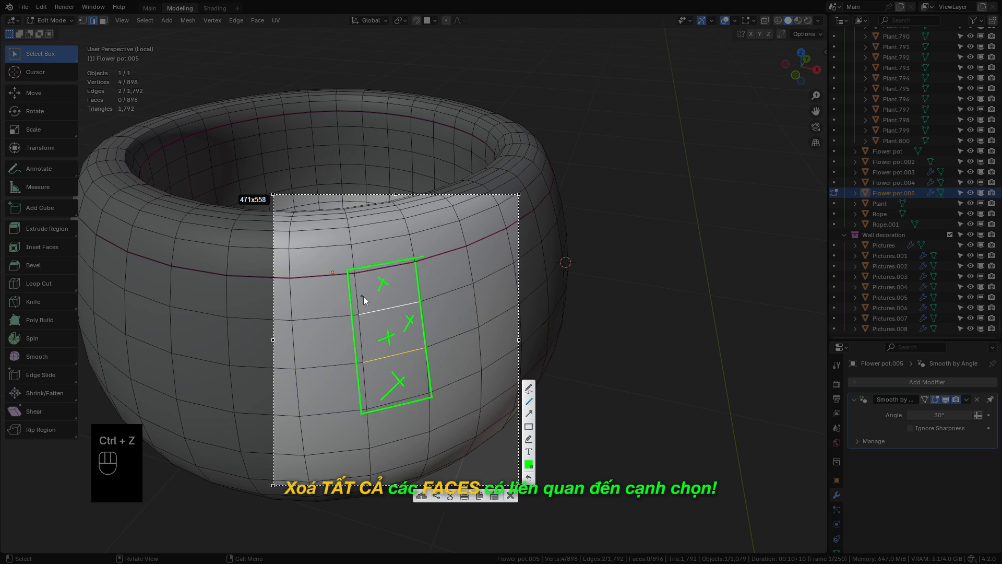
key("Escape")
Delete the two parallel edges again with the Edges option, and undo it
key("x")
left_click(412, 342)
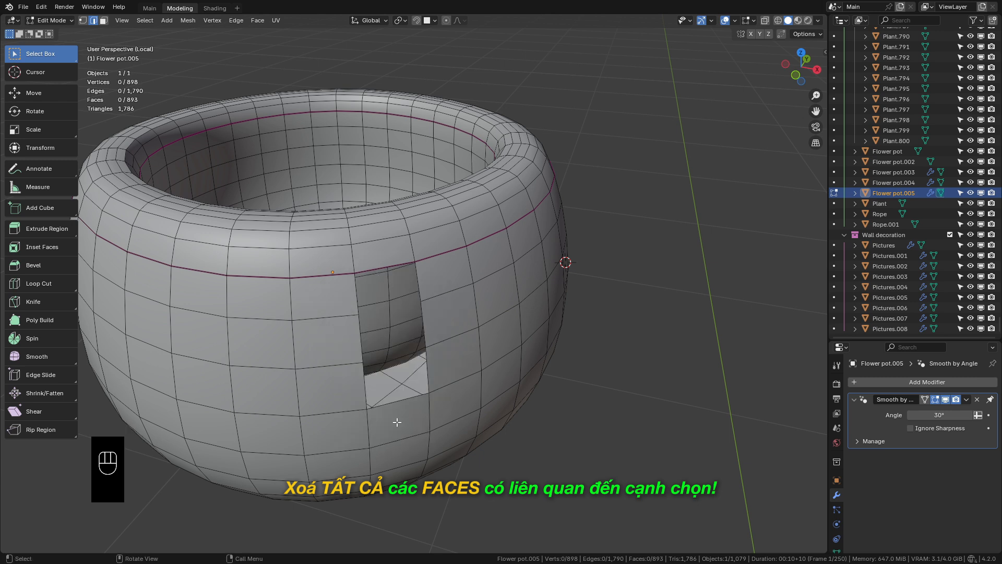
key("ctrl+z")
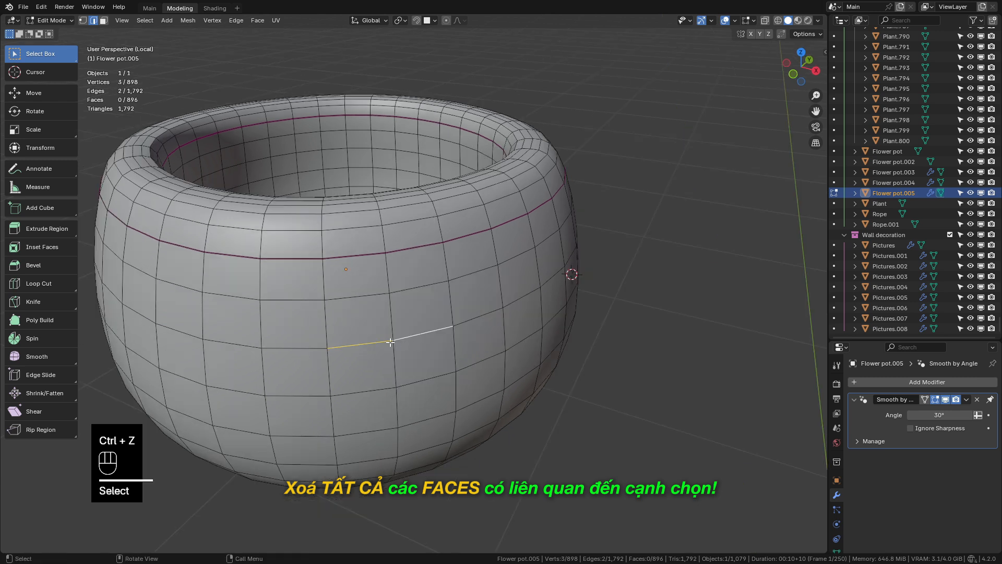
Select two neighbouring horizontal edges that meet end to end on the side wall
left_click(432, 334)
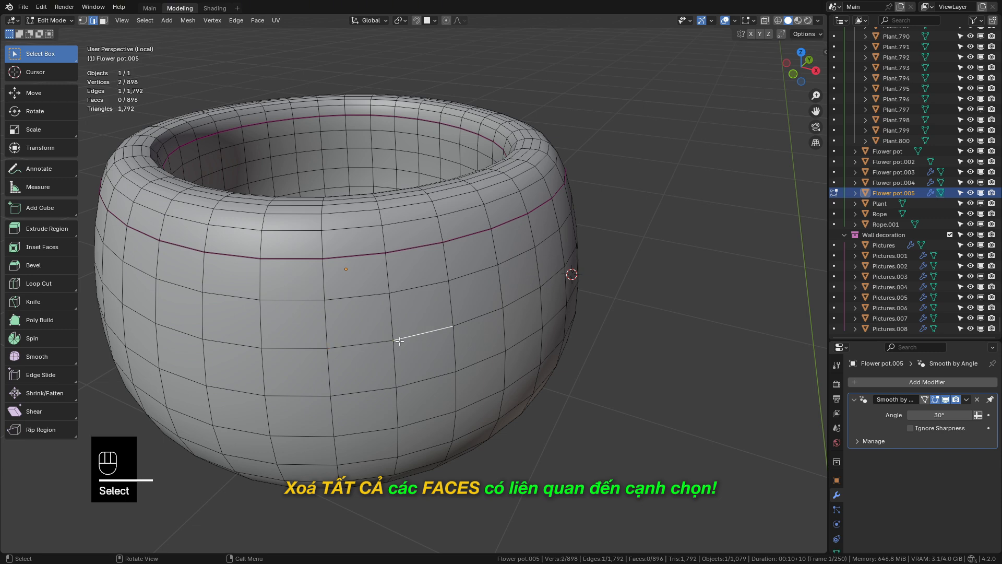
left_click(372, 343, "shift")
mouse_move(380, 343)
middle_mouse_down()
mouse_move(403, 329)
mouse_move(392, 331)
middle_mouse_up()
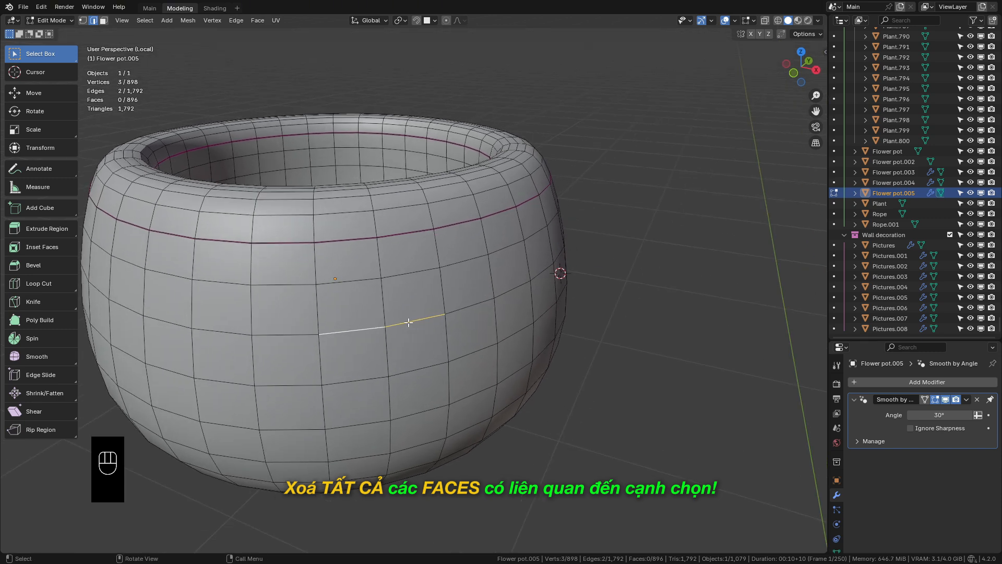
Take a screen capture around the two end-to-end edges, and mark the faces above and below them and the edges themselves
key("Print")
left_click_drag(232, 187, 562, 434)
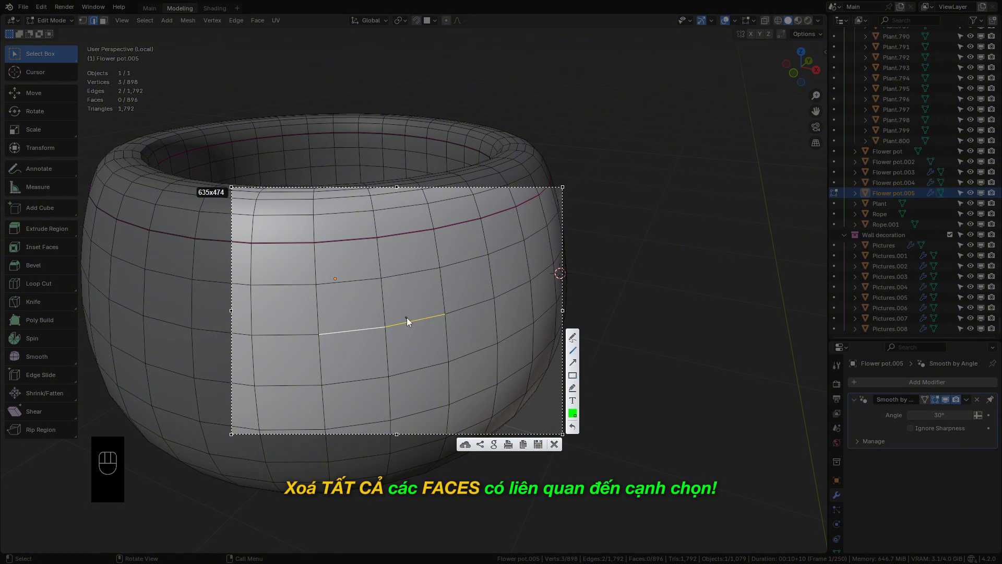
mouse_move(406, 286)
left_mouse_down()
mouse_move(419, 298)
mouse_move(406, 302)
left_mouse_up()
left_click_drag(426, 338, 416, 357)
left_click_drag(358, 292, 339, 317)
left_click_drag(347, 294, 359, 301)
left_click_drag(349, 354, 361, 364)
left_click_drag(361, 354, 348, 365)
left_click_drag(349, 328, 351, 334)
mouse_move(415, 317)
left_mouse_down()
mouse_move(424, 323)
mouse_move(415, 333)
left_mouse_up()
Change the marker colour, mark the vertical edges between the marked faces, and discard the capture
left_click(572, 414)
left_click(526, 298)
left_click(518, 421)
left_click_drag(381, 304, 382, 311)
left_click_drag(383, 347, 392, 353)
left_click_drag(390, 347, 374, 360)
left_click_drag(388, 430, 385, 438)
key("Escape")
Delete the two end-to-end edges with the Edges option and examine the opening in the side wall
key("x")
left_click(404, 327)
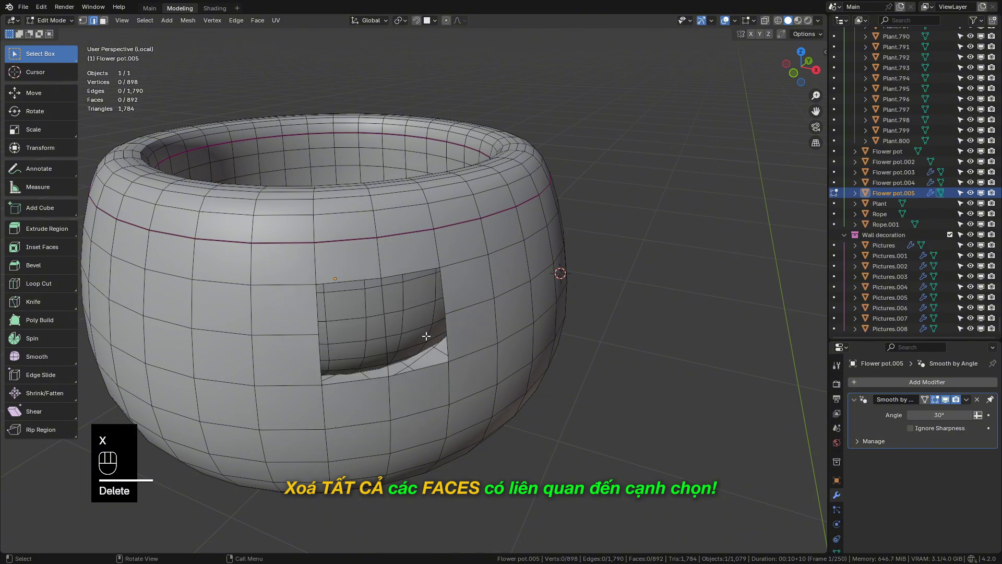
middle_click_drag(424, 336, 342, 322)
key("1")
scroll(454, 312, "up", 1)
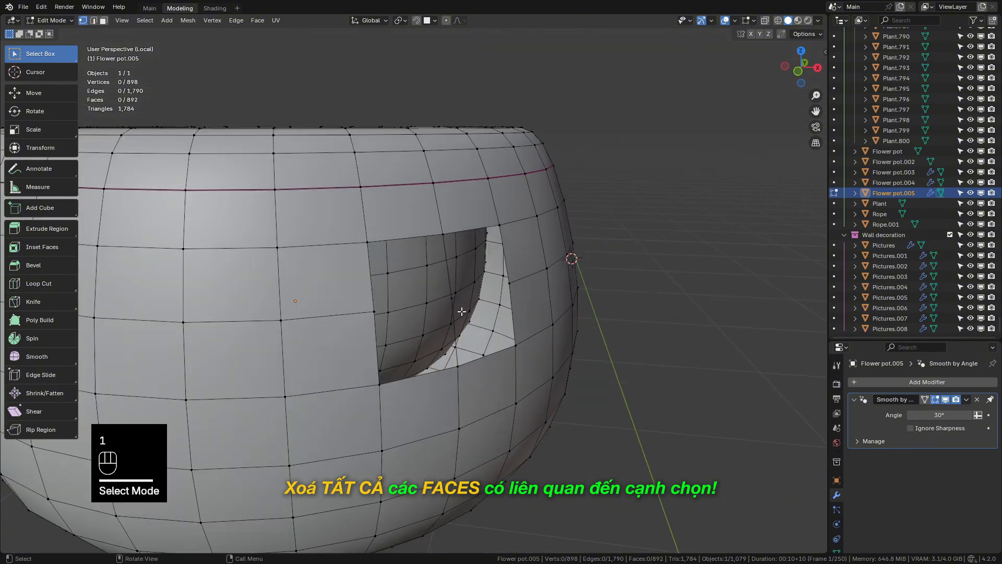
Select individual edges in and around the opening to inspect the geometry bordering the hole
middle_click_drag(461, 311, 239, 326)
scroll(376, 343, "down", 3)
key("2")
left_click(239, 327)
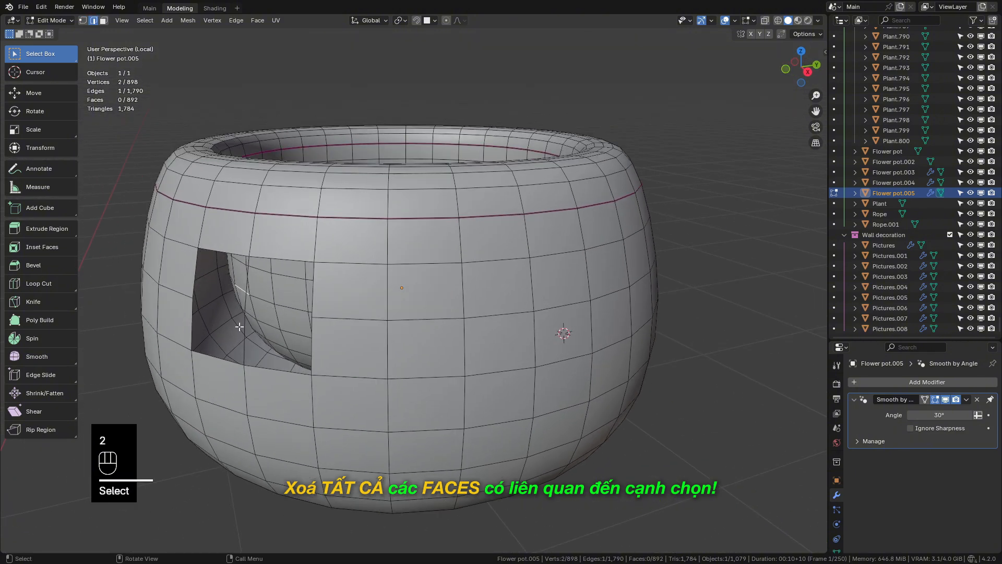
key("shift+f")
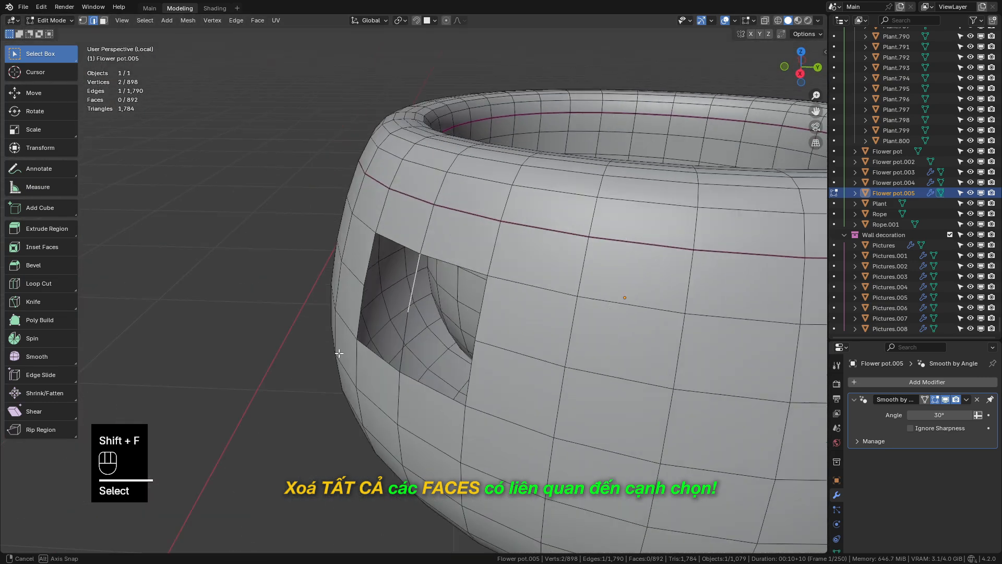
left_click(381, 336)
left_click(398, 351, "shift")
scroll(386, 315, "down", 3)
middle_click_drag(386, 316, 525, 332)
Undo the edge selections around the opening and the edge deletion
key("ctrl+z")
key("ctrl+z")
key("ctrl+z")
key("ctrl+z")
key("ctrl+z")
key("ctrl+z")
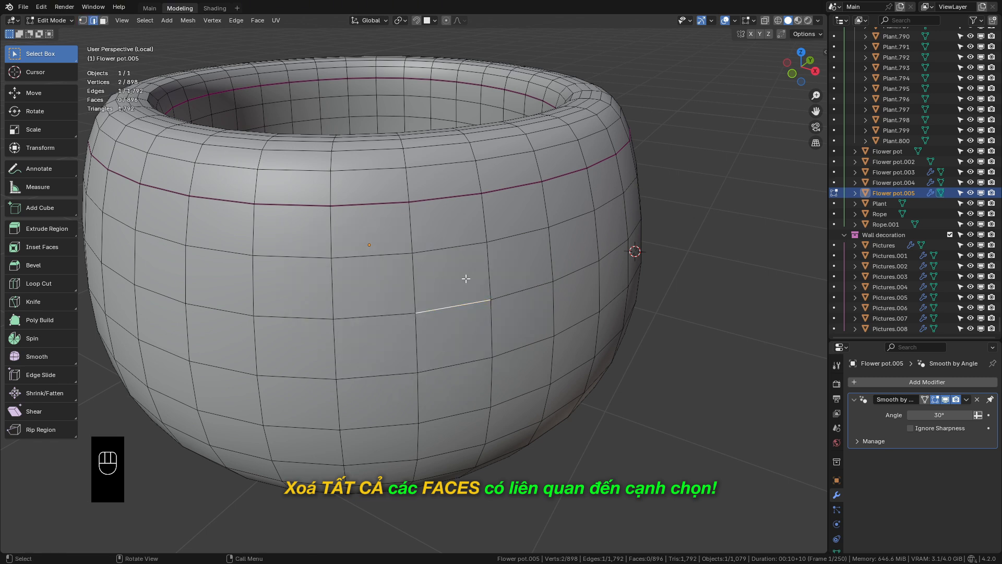
Reselect the two neighbouring horizontal edges on the side wall and open the delete options
left_click(453, 292, "shift")
left_click(424, 310, "shift")
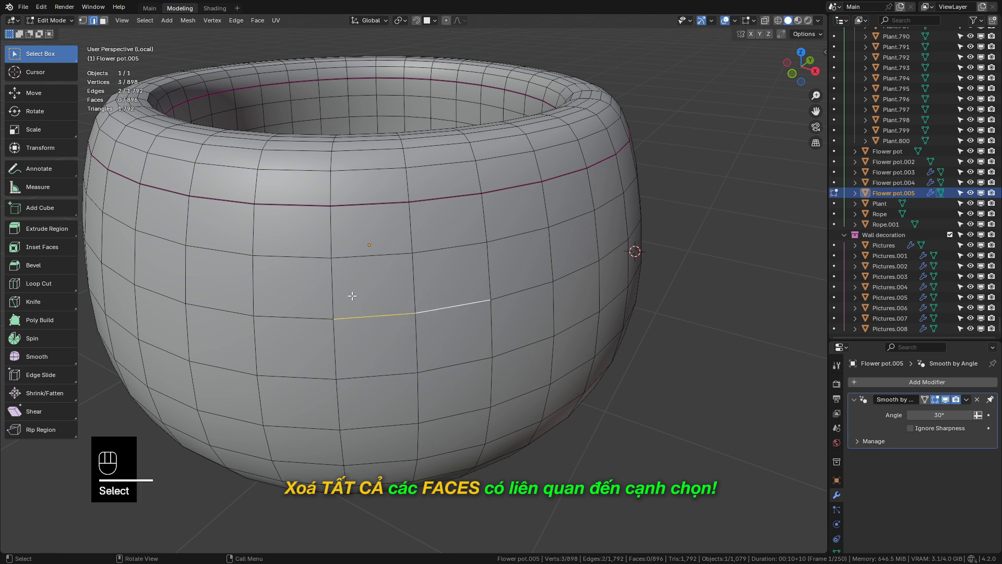
scroll(447, 324, "down", 3)
middle_click_drag(437, 319, 397, 336, "shift")
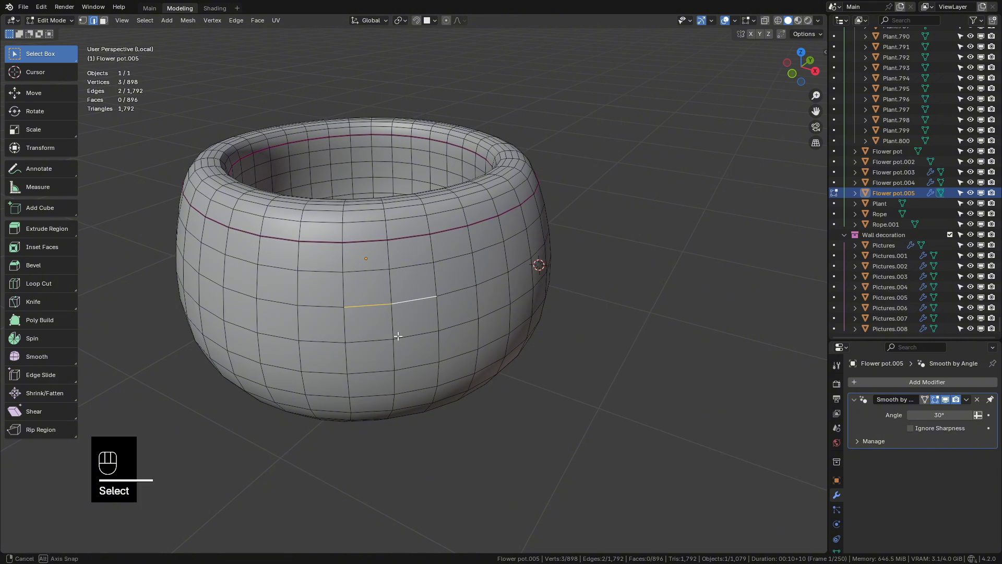
key("x")
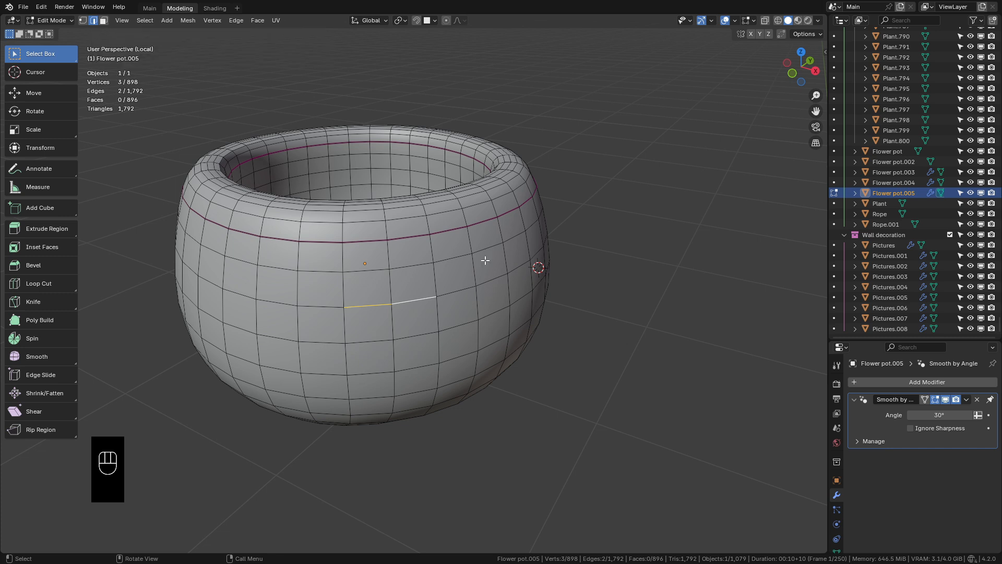
In face selection mode, select a horizontal row of four faces along the shortest path and delete them with the Faces option
key("3")
left_click(425, 316)
middle_click_drag(447, 309, 444, 321, "shift")
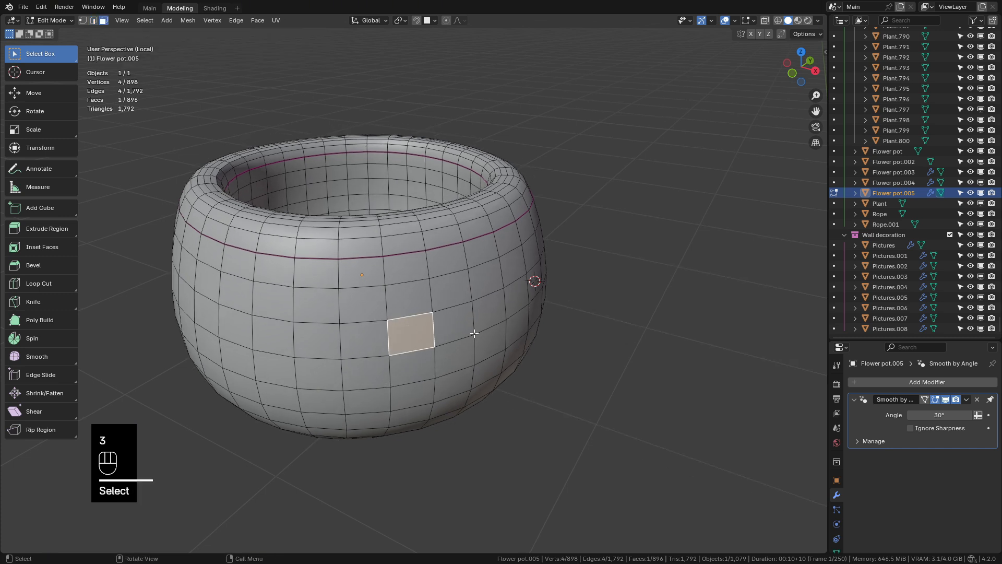
left_click(467, 327, "ctrl")
left_click(494, 317, "ctrl")
left_click(365, 339, "ctrl")
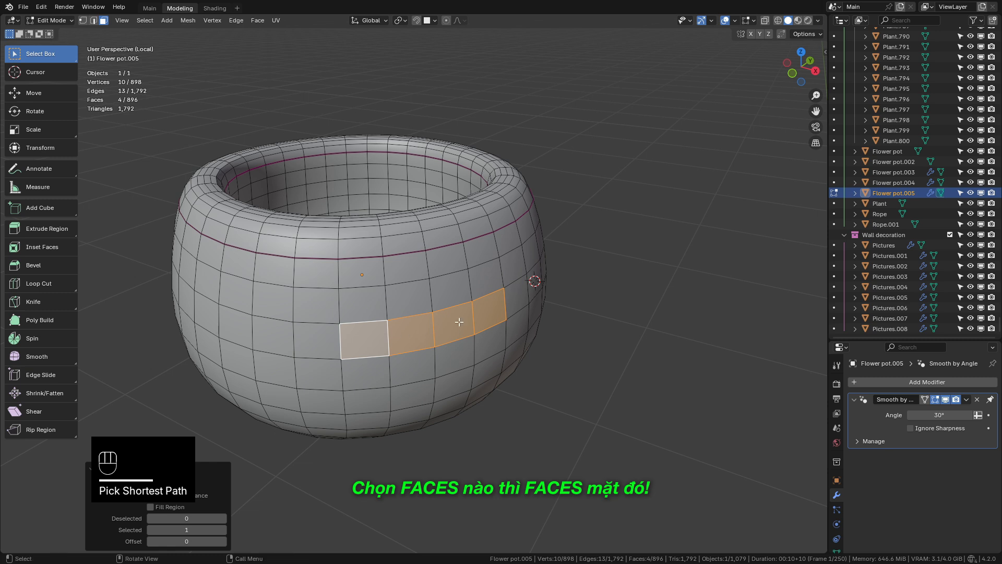
key("x")
left_click(438, 332)
Select and delete two more strips of faces by shortest path, one above the opening and one below it
left_click(374, 307)
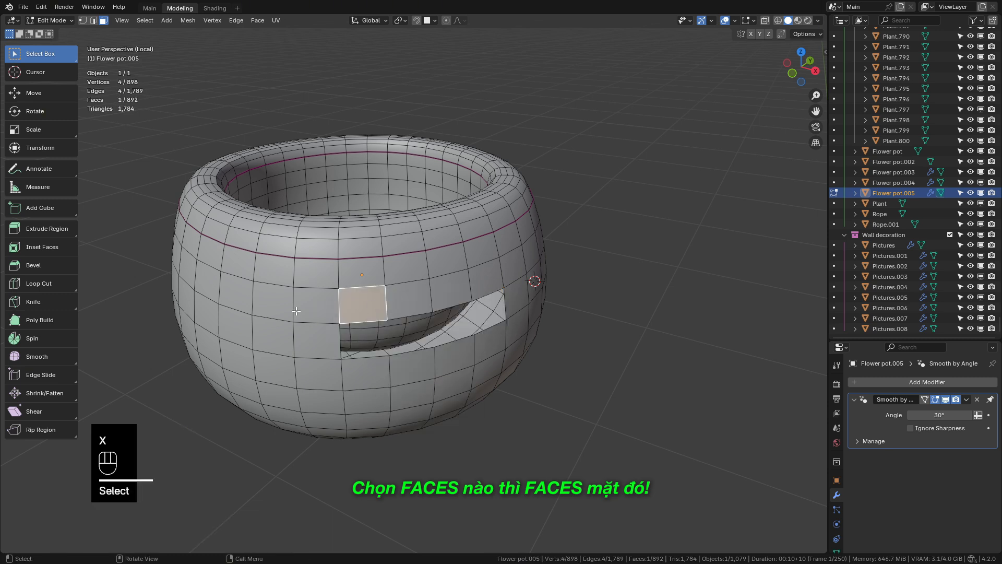
left_click(280, 306, "ctrl")
key("x")
left_click(280, 308)
middle_click_drag(280, 308, 296, 371)
left_click(297, 371)
left_click(476, 381, "ctrl")
key("x")
left_click(474, 368)
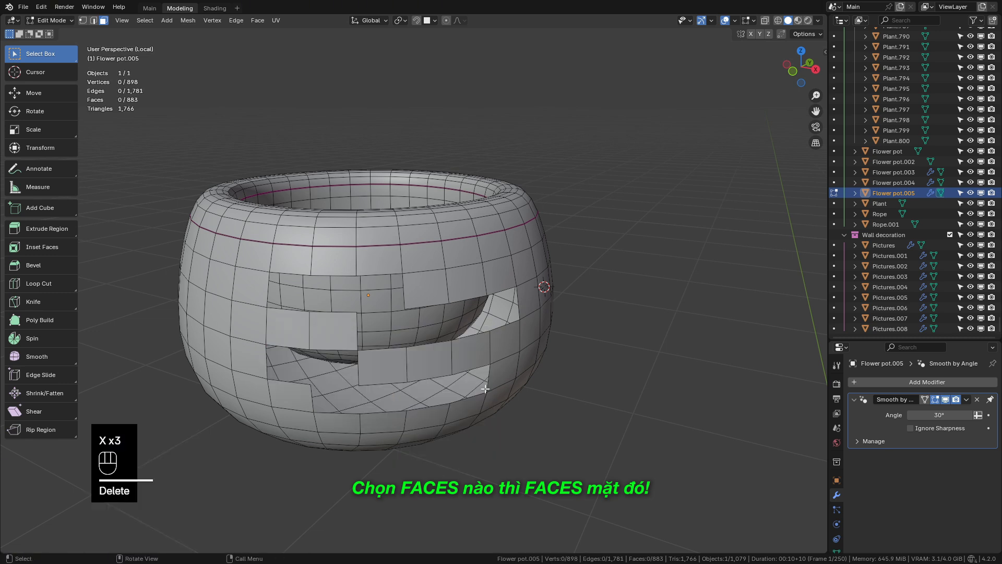
Undo all three face deletions, back to the selected row of four faces
key("ctrl+z")
key("ctrl+z")
key("ctrl+z")
key("ctrl+z")
key("ctrl+z")
key("ctrl+z")
key("ctrl+z")
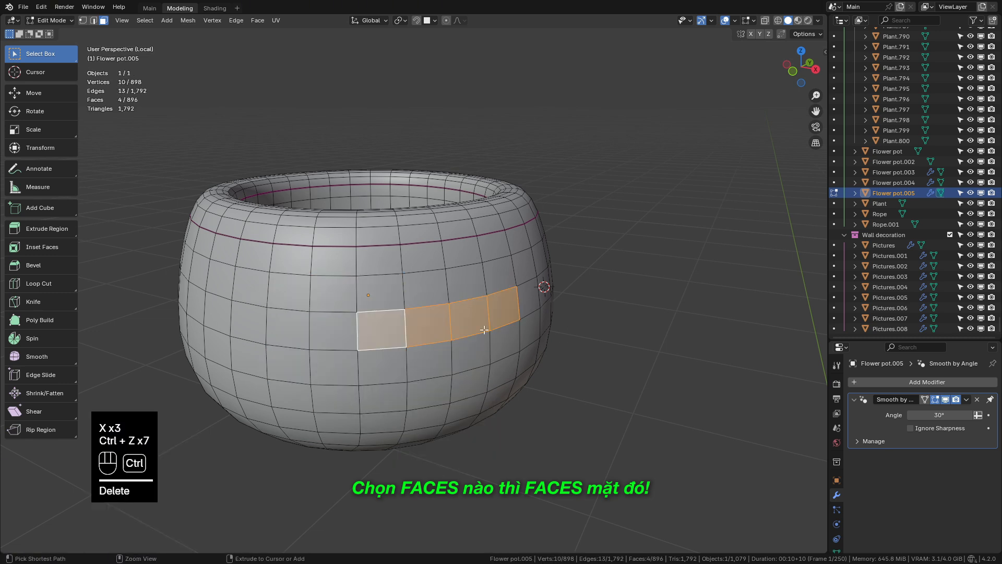
Select a single face on the lower side wall and open the delete options to review them
left_click(428, 363)
middle_click_drag(428, 363, 420, 373, "shift")
key("x")
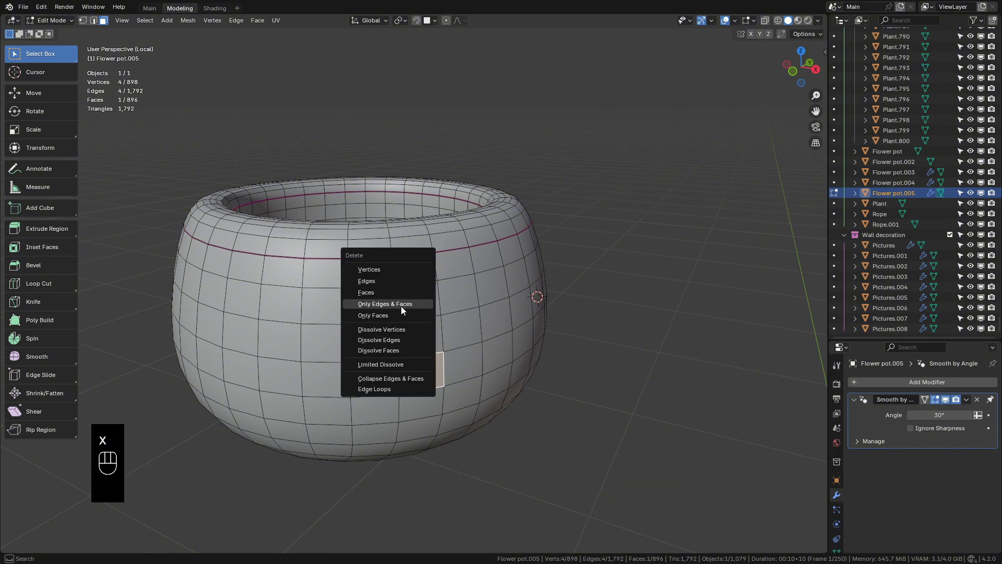
middle_click_drag(472, 313, 467, 308, "shift")
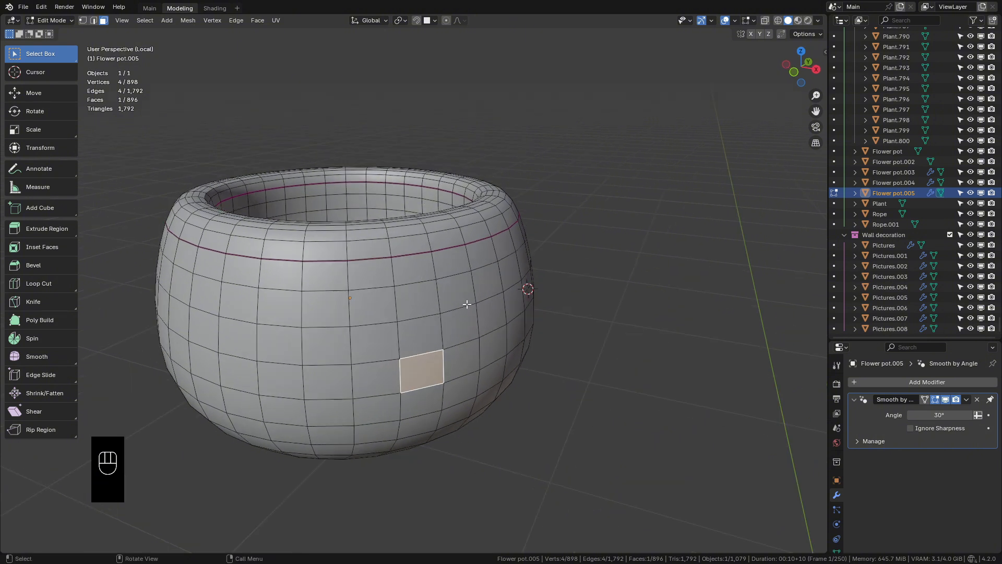
Select a block of faces three wide and two high on the side wall using shortest path with Fill Region
left_click(464, 293)
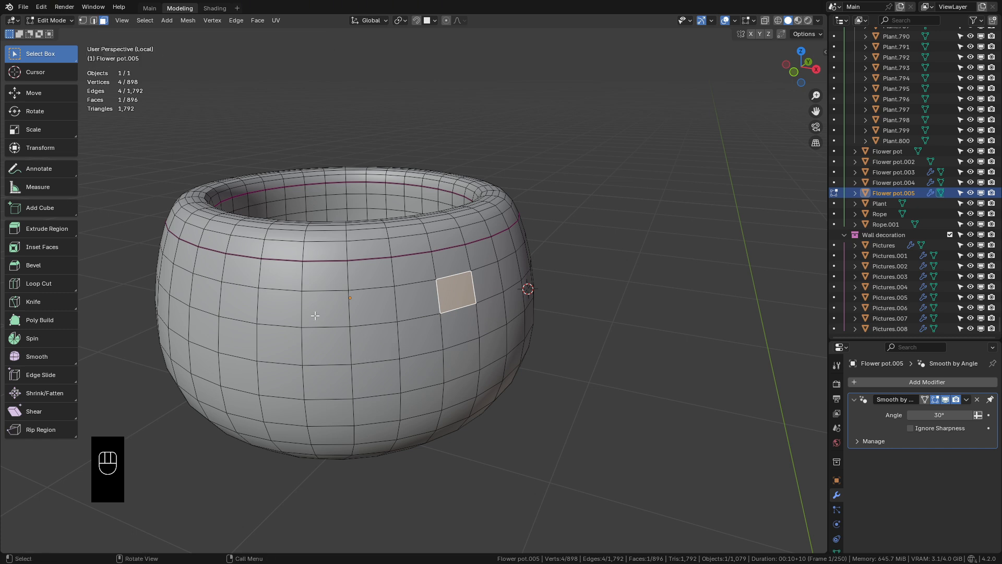
left_click(372, 309)
middle_click_drag(375, 309, 355, 314, "shift")
scroll(443, 340, "up", 2)
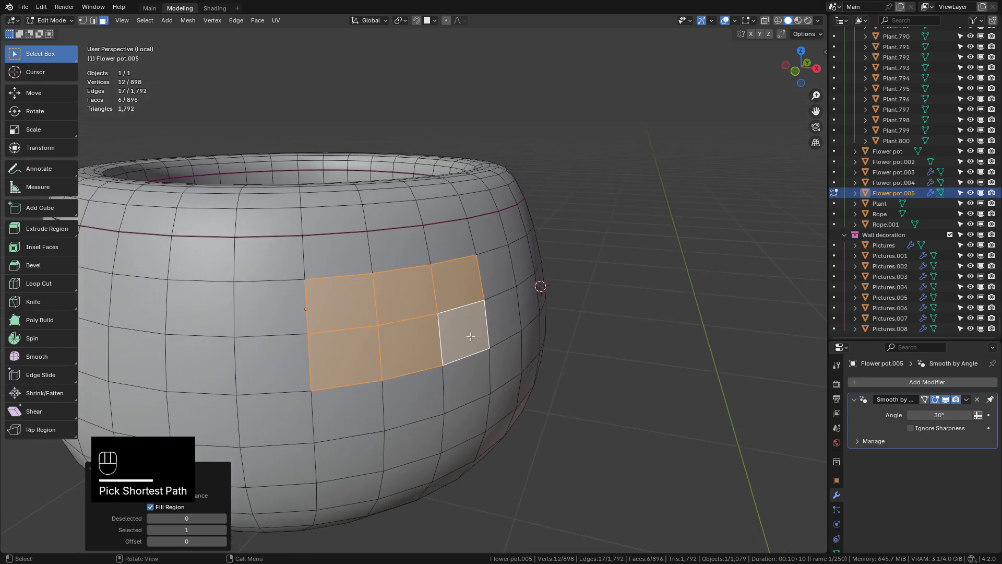
Delete the three-by-two face block with the Only Edges & Faces option, and undo the deletion
key("x")
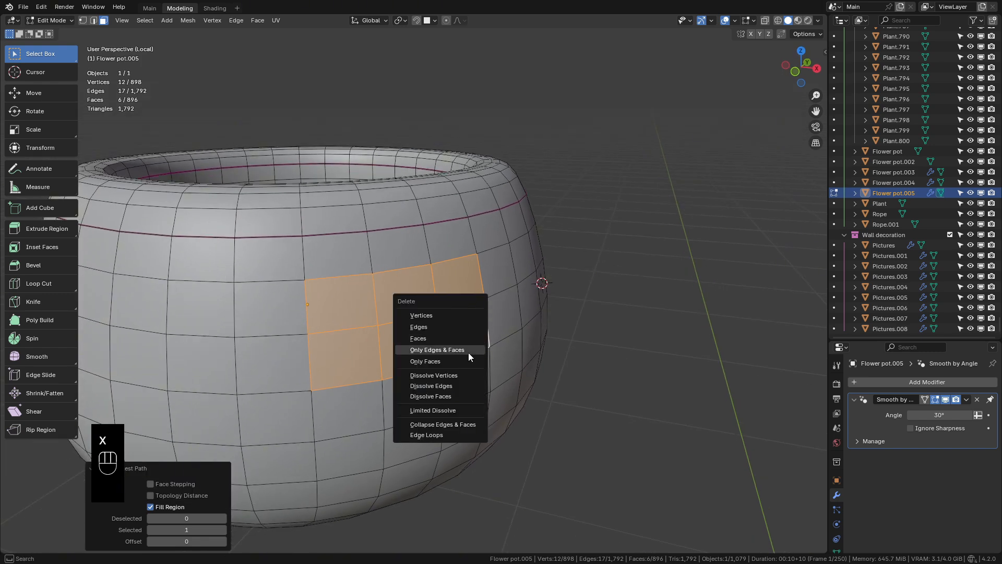
left_click(468, 352)
middle_click_drag(402, 320, 326, 290)
key("ctrl+z")
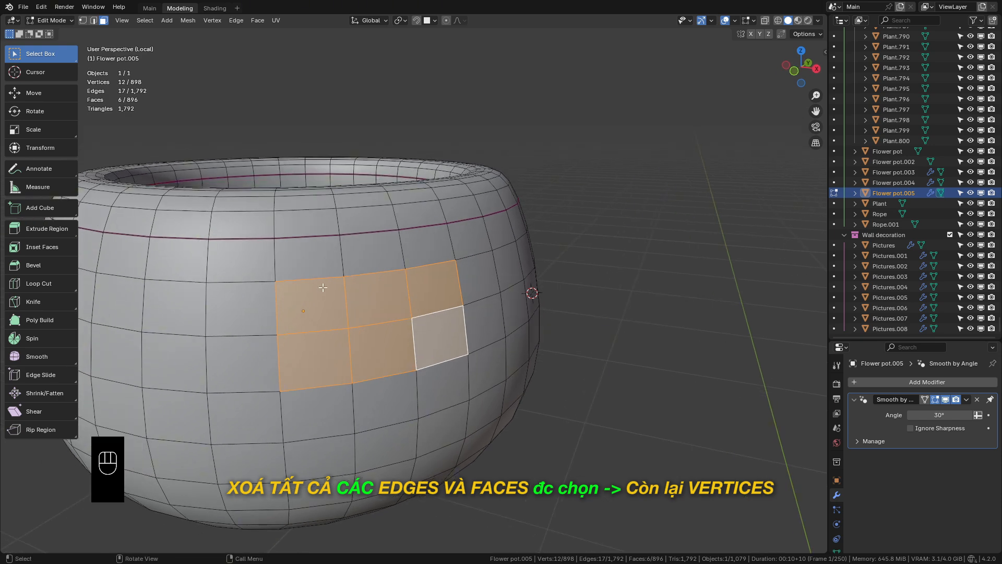
middle_click_drag(375, 332, 342, 337)
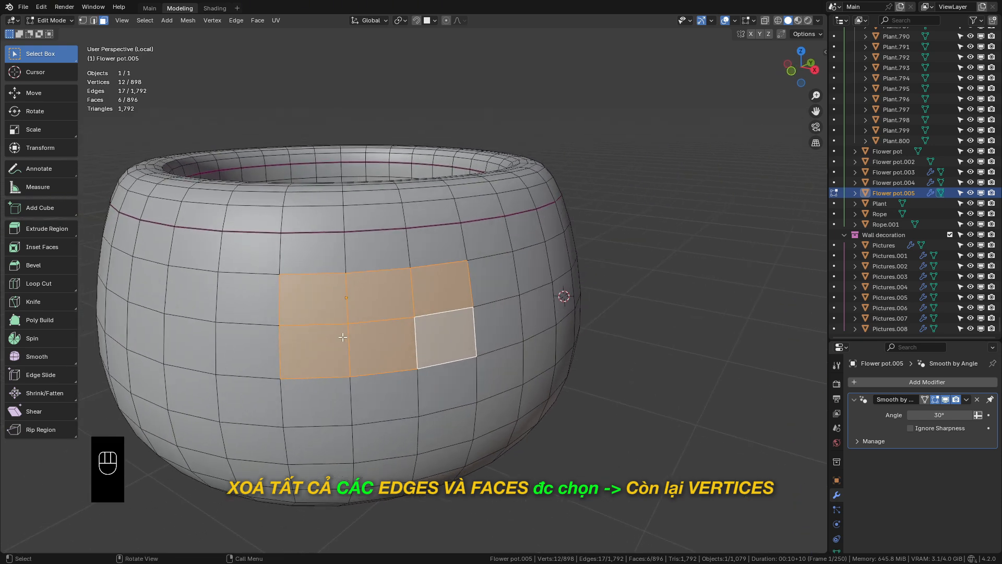
middle_click_drag(468, 359, 428, 353)
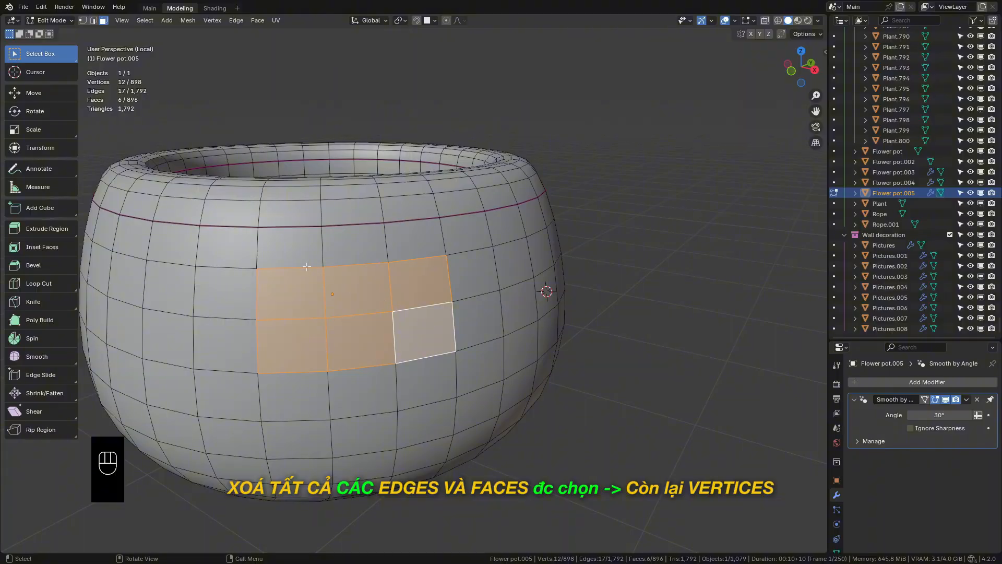
Capture a screen region around the whole pot and choose the straight-line annotation tool, discarding the first trial mark
key("Print")
left_click_drag(155, 149, 607, 486)
left_click_drag(249, 265, 455, 361)
key("ctrl+z")
left_click(618, 404)
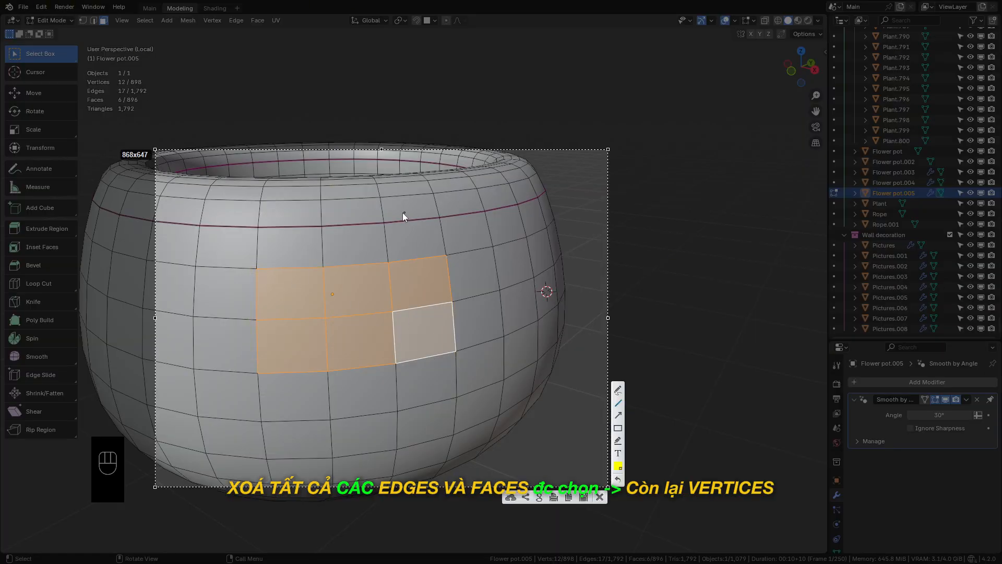
Mark the faces bordering the selected three-by-two block with yellow crosses, and dismiss the annotated capture
left_click_drag(403, 231, 421, 243)
mouse_move(419, 232)
left_mouse_down()
mouse_move(403, 245)
mouse_move(358, 244)
left_mouse_up()
left_click_drag(359, 237, 285, 256)
left_click_drag(213, 286, 226, 296)
left_click_drag(224, 285, 216, 298)
left_click_drag(219, 339, 231, 347)
left_click_drag(422, 374, 433, 387)
left_click_drag(432, 374, 421, 387)
left_click_drag(471, 314, 481, 319)
left_click_drag(481, 313, 471, 323)
left_click_drag(472, 265, 479, 273)
left_click_drag(476, 262, 468, 280)
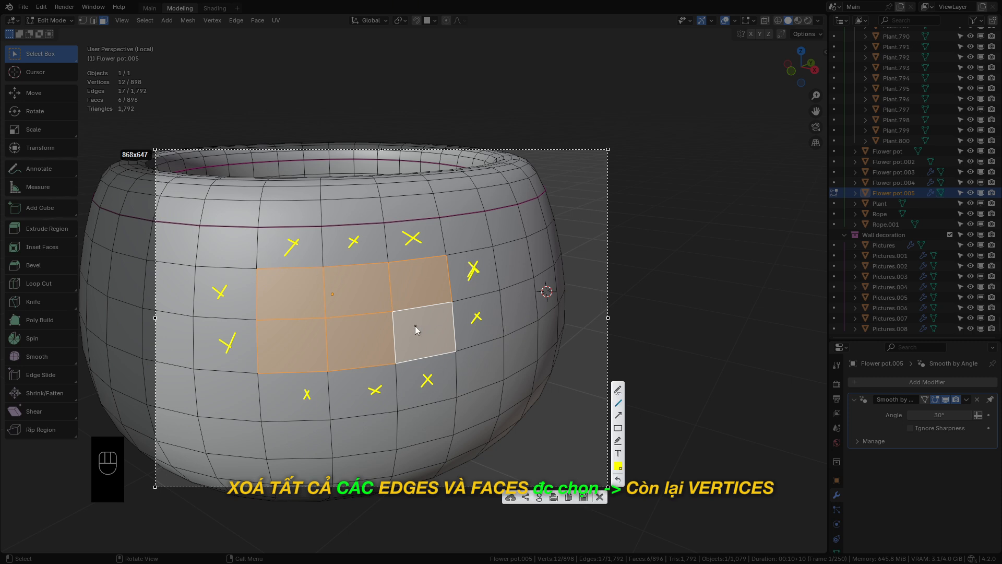
key("Escape")
Delete the three-by-two face block with Only Edges & Faces, inspect the hole in vertex mode, and undo the deletion
key("x")
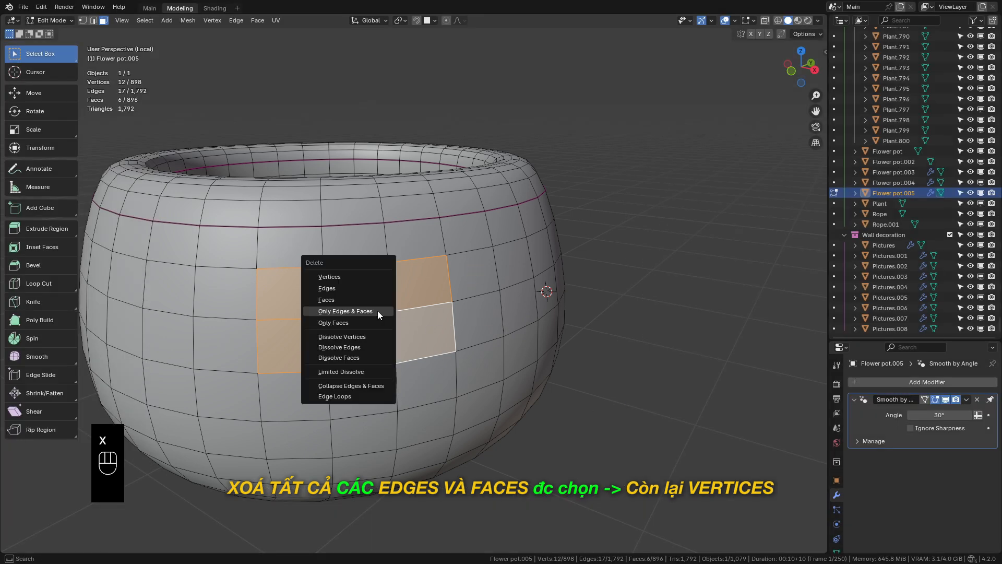
left_click(377, 311)
middle_click_drag(378, 311, 476, 334)
key("1")
key("ctrl+z")
key("ctrl+z")
Select a single side-wall face, delete its edges with the Edges option, and undo the deletion
left_click(412, 300)
key("x")
left_click(411, 301)
key("ctrl+z")
key("x")
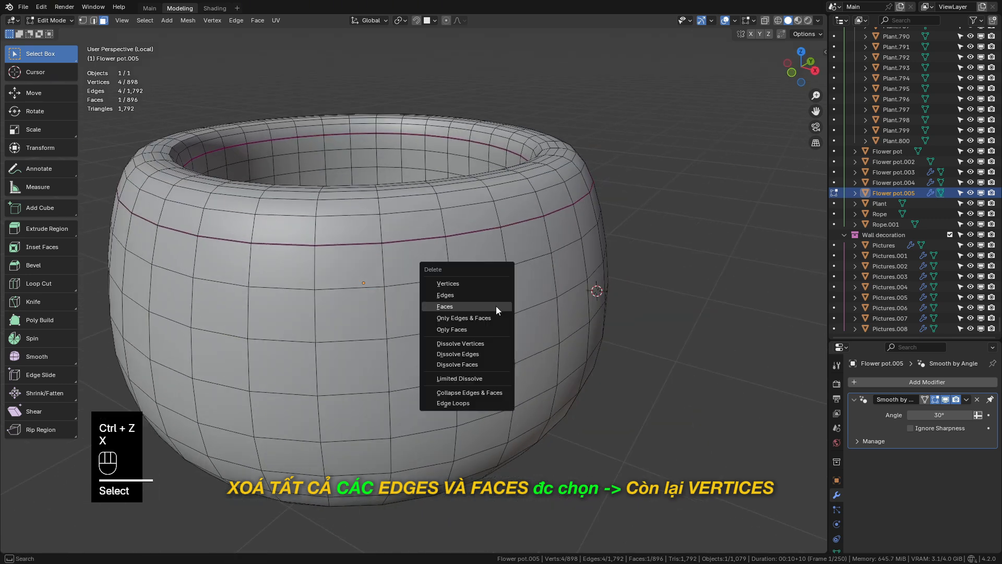
left_click(491, 295)
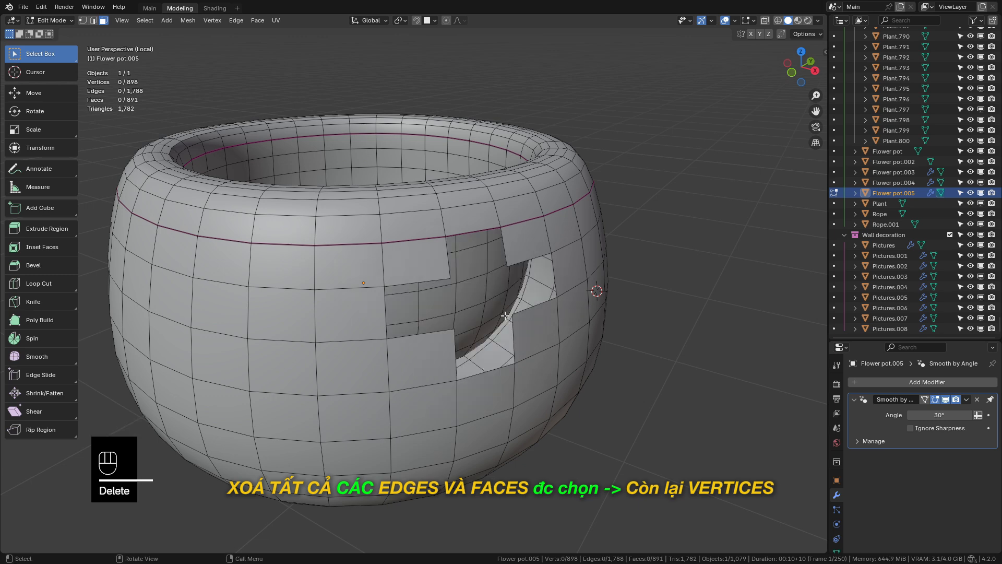
middle_click_drag(490, 295, 465, 338)
key("ctrl+z")
Delete a single side-wall vertex with the Vertices option, and undo the deletion
key("1")
left_click(454, 292)
key("x")
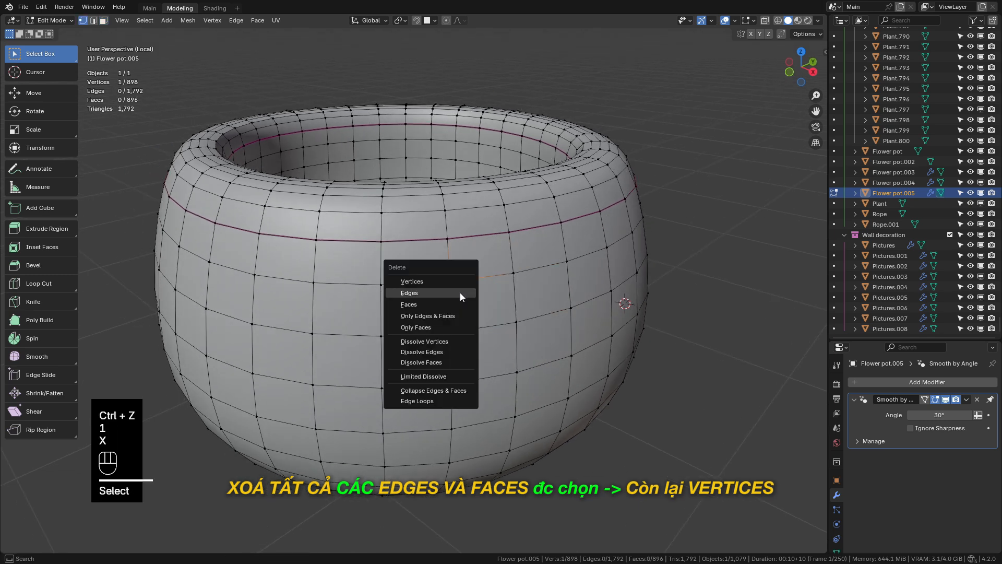
left_click(460, 281)
middle_click_drag(455, 319, 415, 362)
key("ctrl+z")
Delete two vertically adjacent side-wall faces with Only Edges & Faces, inspect the opening's vertices up close, and undo the deletion
key("3")
left_click(419, 348, "shift")
key("x")
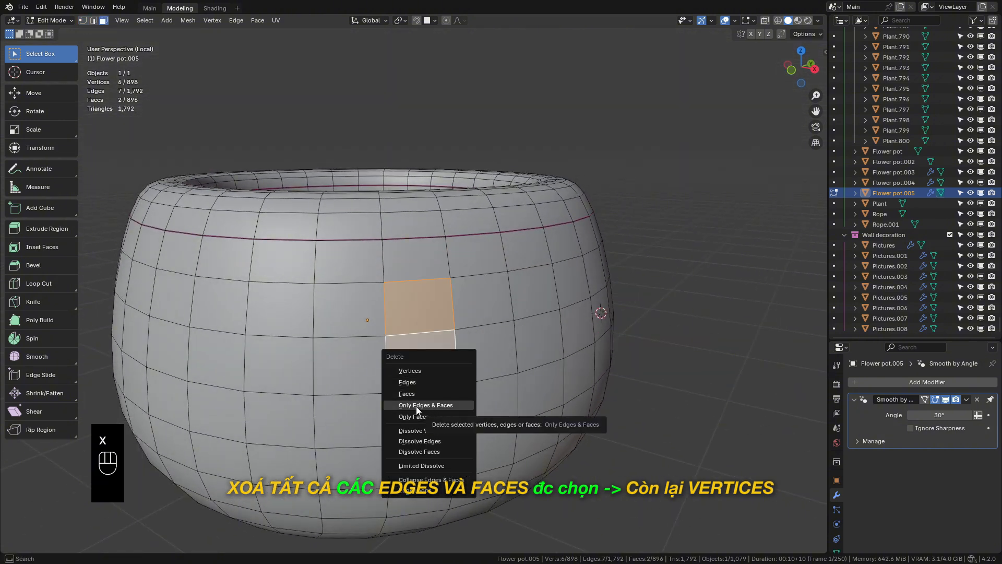
left_click(446, 405)
middle_click_drag(441, 366, 470, 345)
key("1")
scroll(384, 320, "up", 5)
middle_click_drag(384, 320, 388, 354)
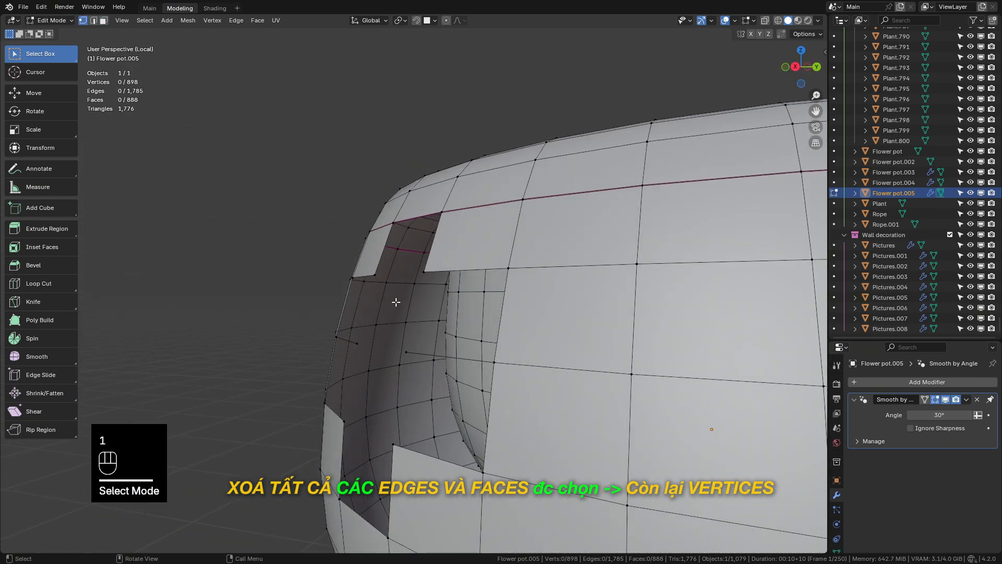
scroll(396, 302, "down", 5)
key("ctrl+z")
key("ctrl+z")
Review the delete options for the two vertically adjacent faces and clear the selection
middle_click_drag(396, 302, 484, 356)
scroll(484, 356, "up", 3)
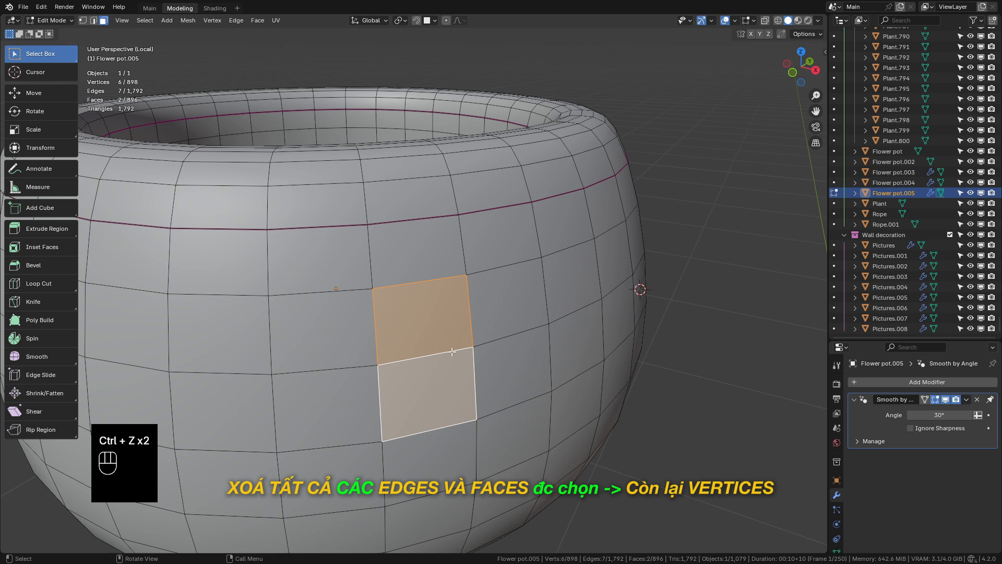
key("x")
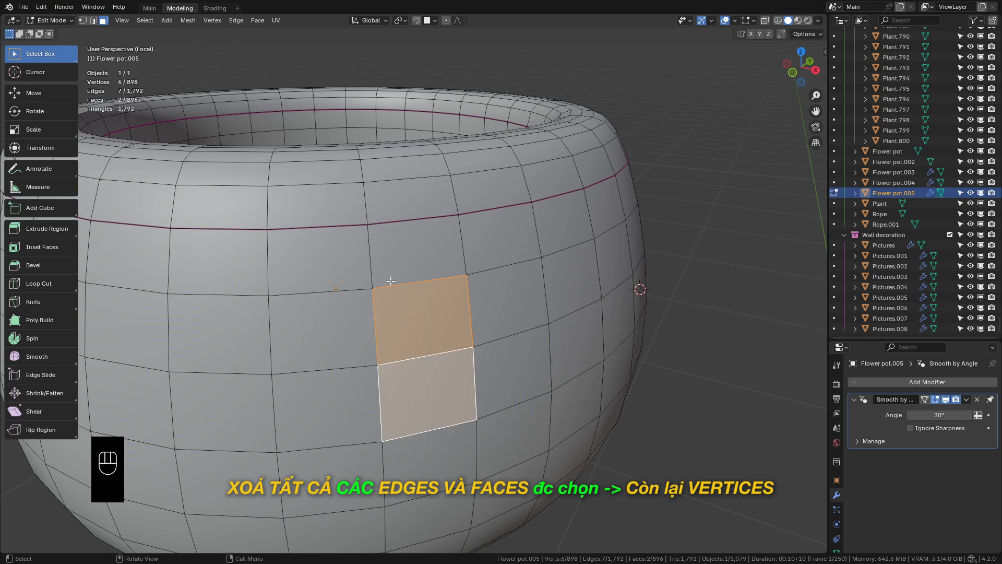
scroll(417, 334, "down", 3)
middle_click_drag(432, 342, 427, 266)
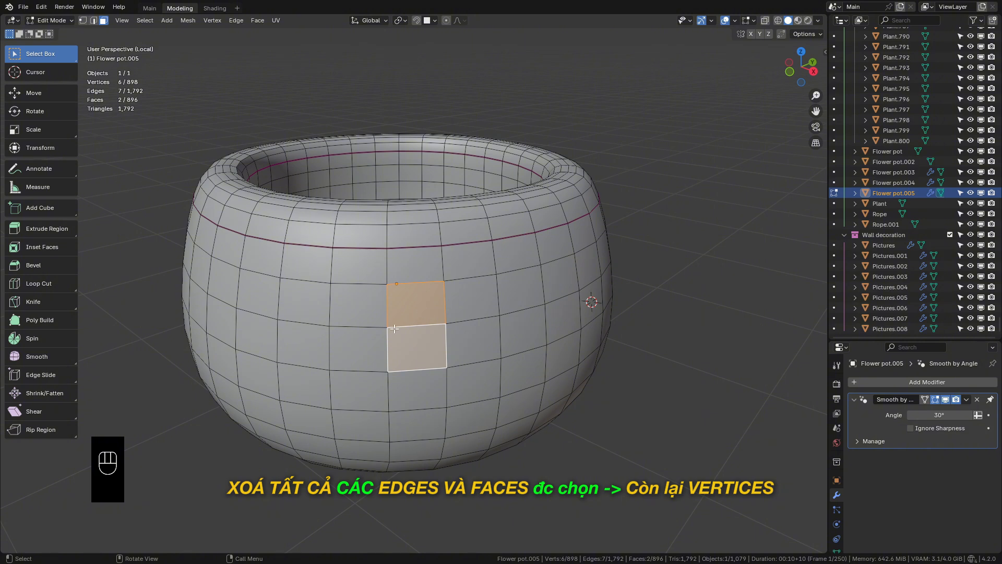
mouse_move(394, 328)
middle_mouse_down()
mouse_move(426, 321)
mouse_move(354, 331)
mouse_move(415, 329)
mouse_move(468, 355)
mouse_move(389, 329)
middle_mouse_up()
scroll(481, 403, "down", 2)
left_click(538, 375)
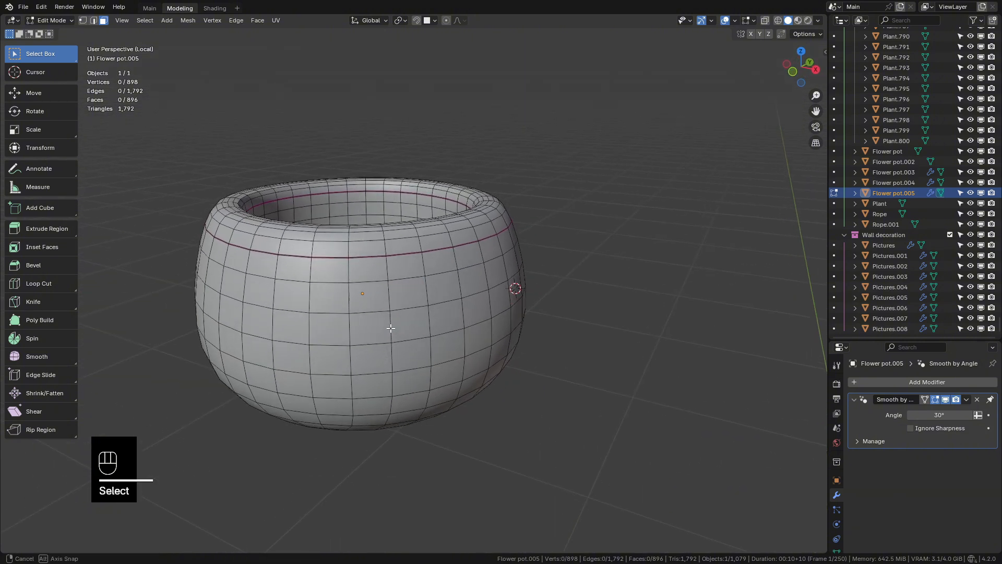
scroll(415, 326, "up", 2)
key("x")
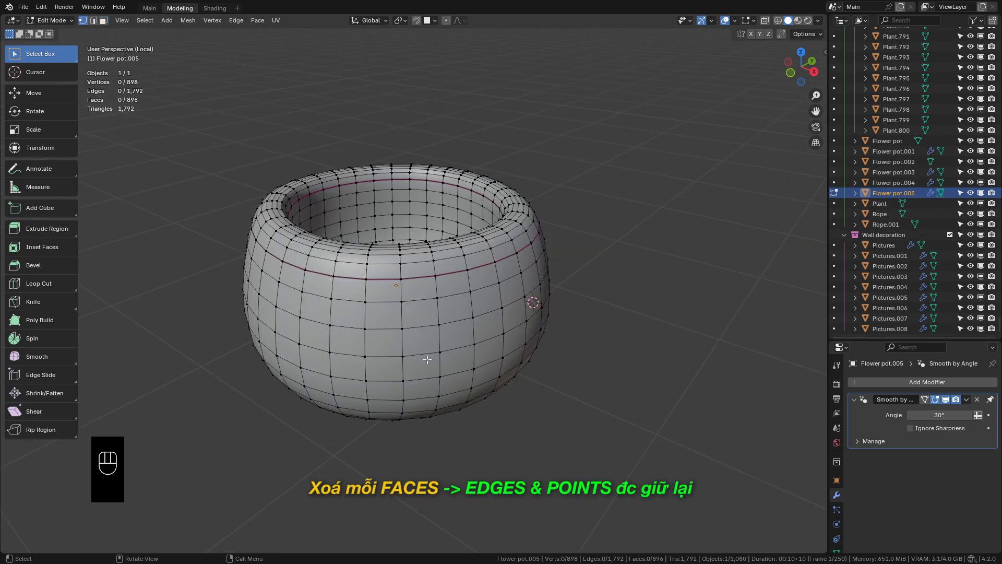
Duplicate a four-by-four block of side-wall faces in place and separate the copy into its own object
key("3")
left_click(405, 339)
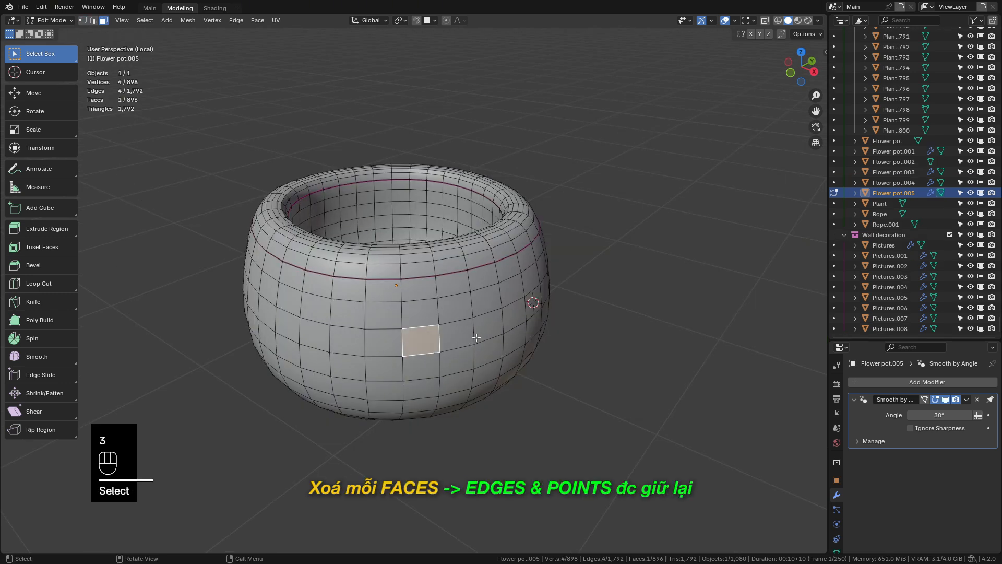
left_click(486, 373, "ctrl+shift")
key("shift+d")
right_click(563, 400)
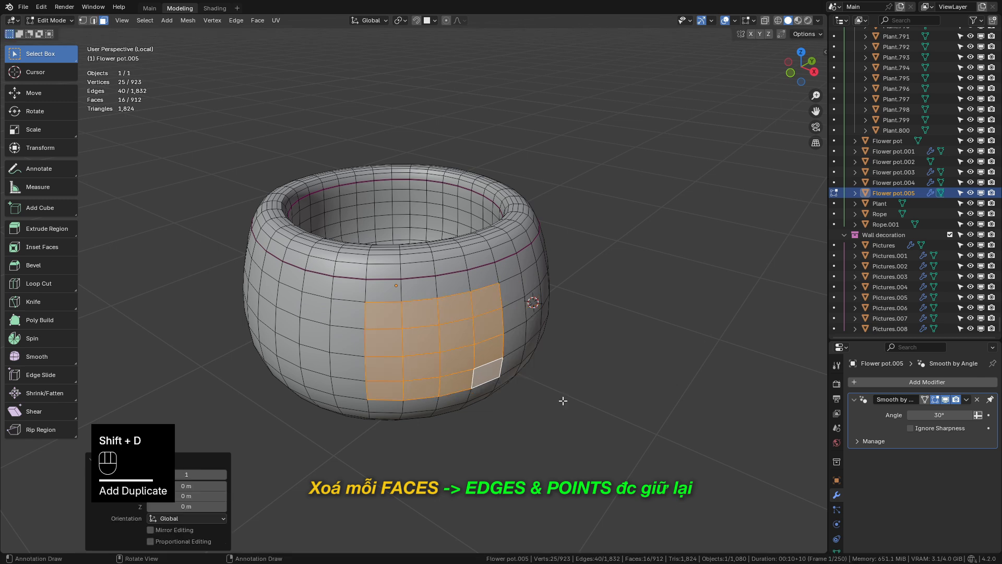
key("p")
left_click(563, 400)
Open the separated four-by-four patch in Edit Mode and select all of its faces
key("Tab")
left_click(493, 387)
key("Tab")
key("a")
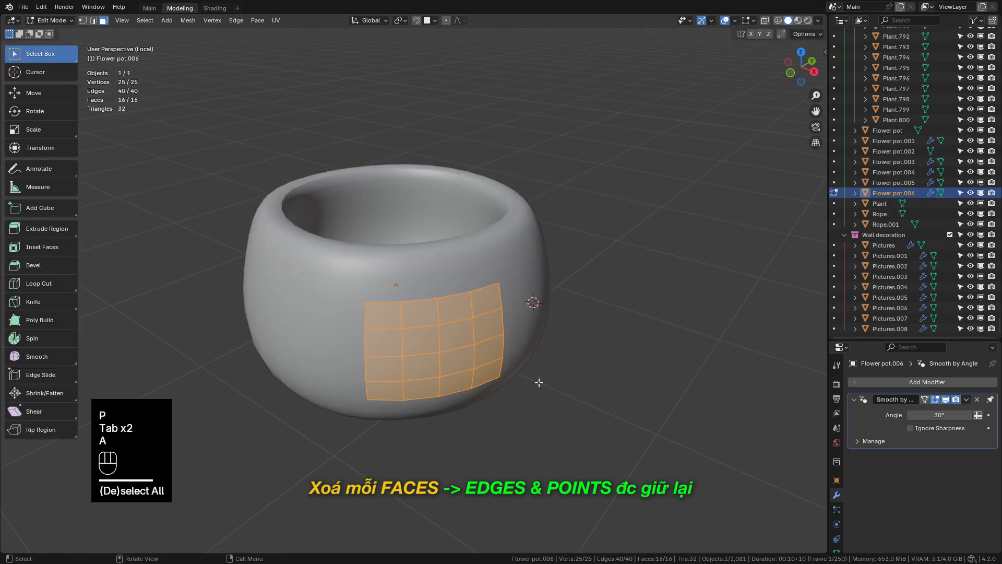
middle_click_drag(516, 369, 437, 352, "shift")
key("BackSpace")
scroll(447, 333, "up", 1)
key("BackSpace")
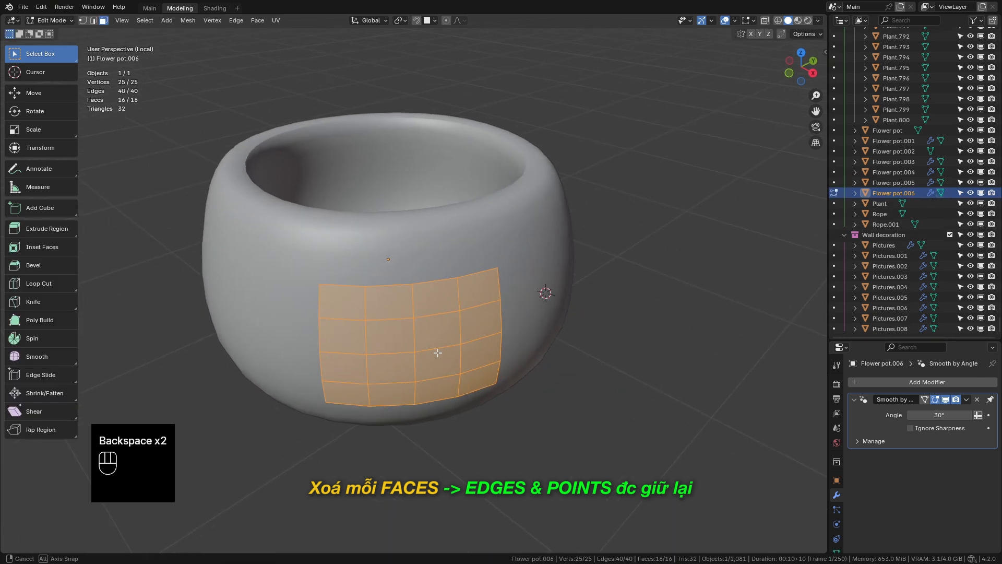
key("a")
key("BackSpace")
Delete all of the patch's faces with the Only Faces option and inspect the mesh in vertex mode
key("x")
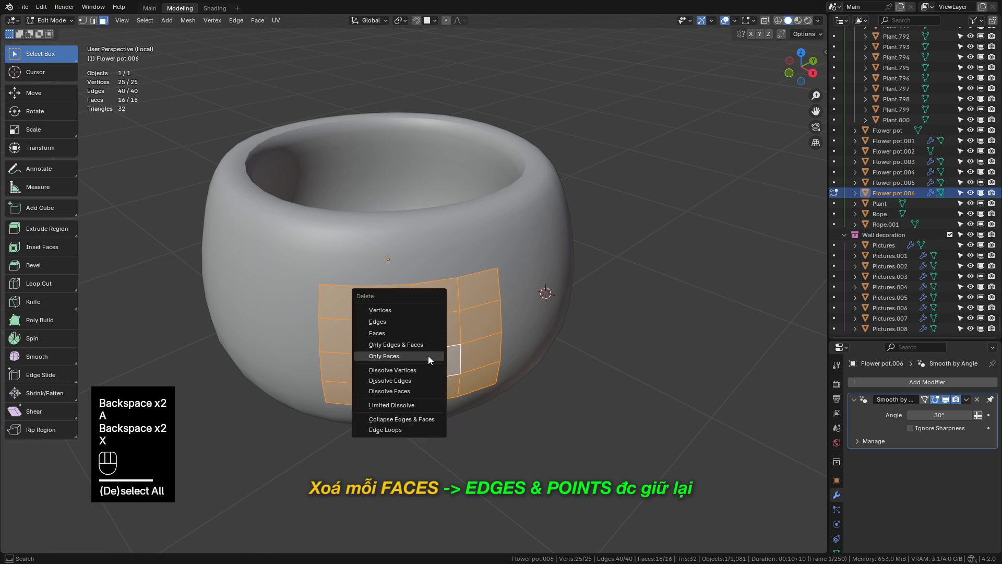
left_click(428, 355)
key("1")
middle_click_drag(543, 291, 537, 318)
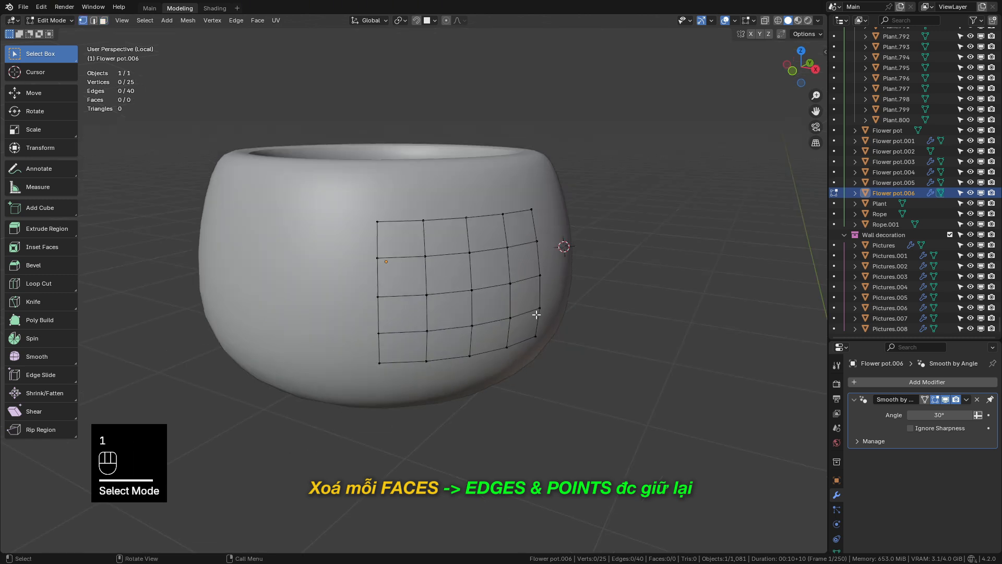
Select the patch's whole edge grid, move it freely around the pot, and place it back over the side wall
key("a")
key("g")
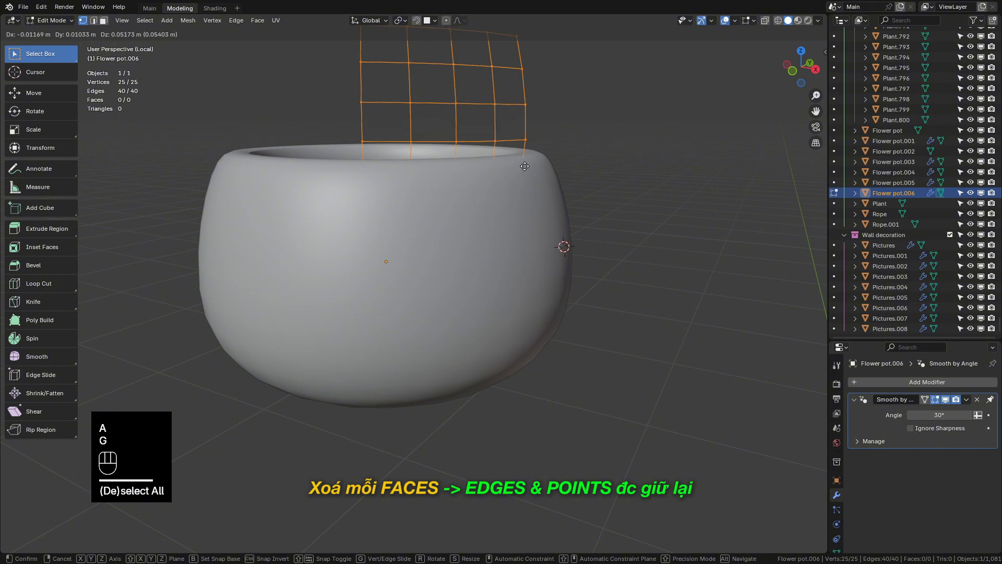
left_click(521, 363)
middle_click_drag(473, 288, 465, 366)
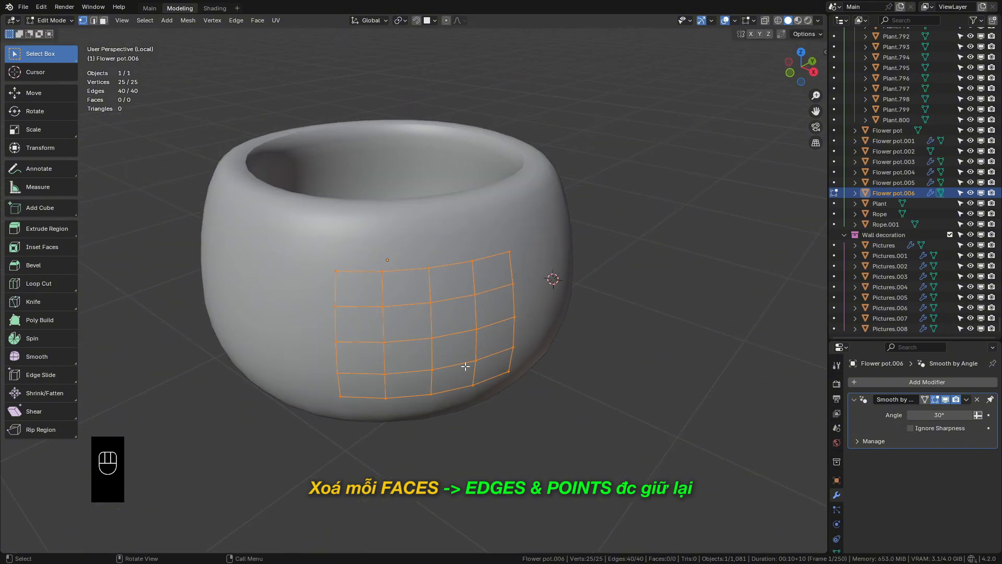
Delete the separated patch object and reopen the flower pot in Edit Mode with its whole mesh selected
key("Tab")
key("x")
key("x")
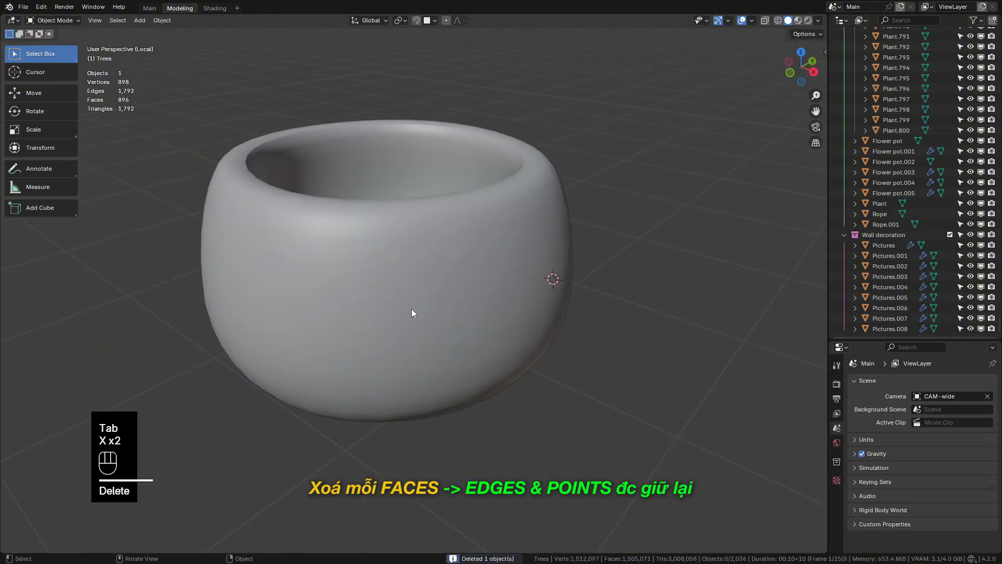
left_click(411, 309)
key("Tab")
key("a")
key("BackSpace")
key("BackSpace")
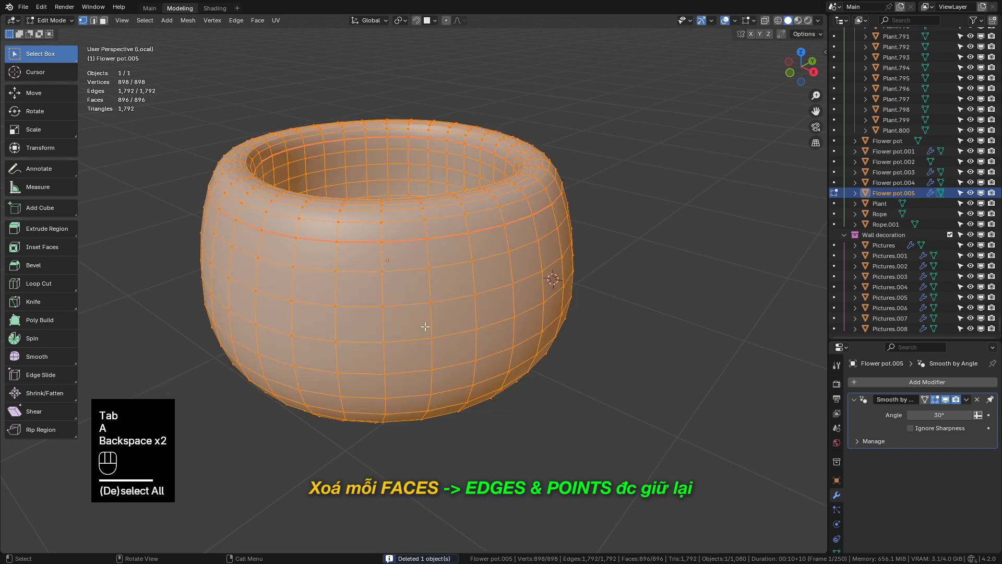
Try the Faces delete option on a single vertex of the pot's side wall
left_click(432, 306)
key("x")
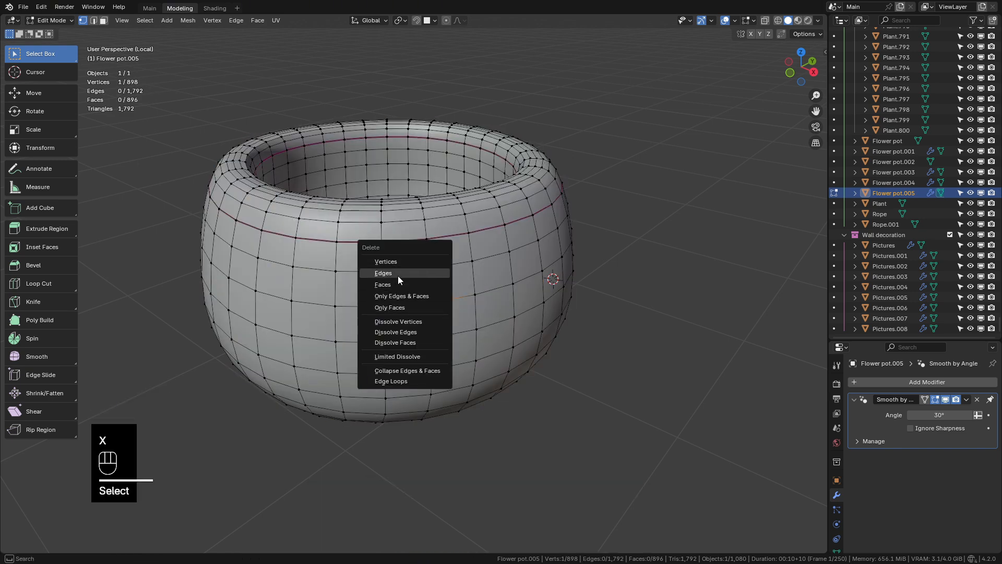
left_click(397, 286)
middle_click_drag(394, 288, 377, 364, "shift")
mouse_move(404, 405)
middle_mouse_down("shift")
mouse_move(407, 387)
mouse_move(413, 402)
middle_mouse_up("shift")
middle_click_drag(433, 325, 354, 354)
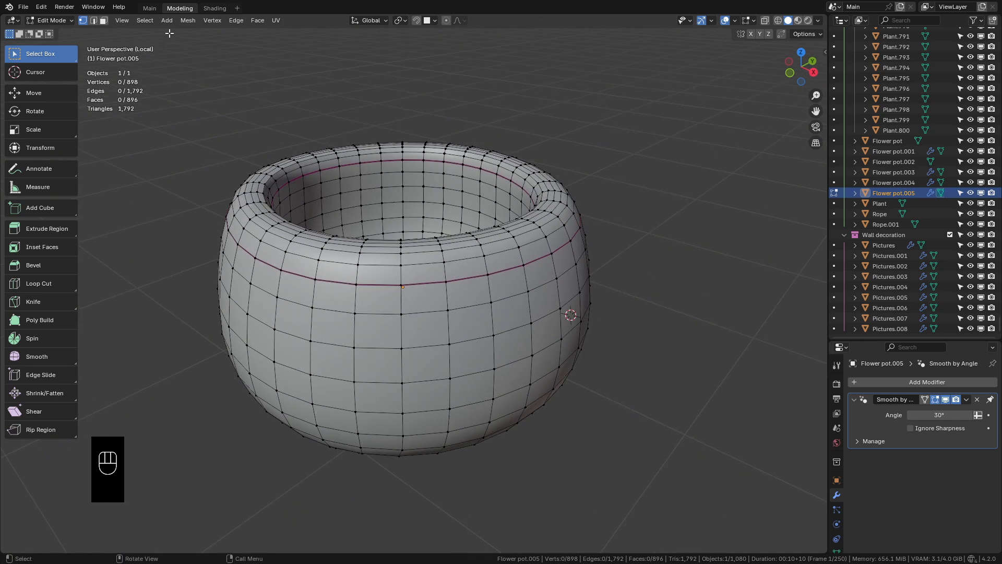
Review the mesh delete options with nothing selected, and again with a single side-wall vertex selected
left_click(184, 21)
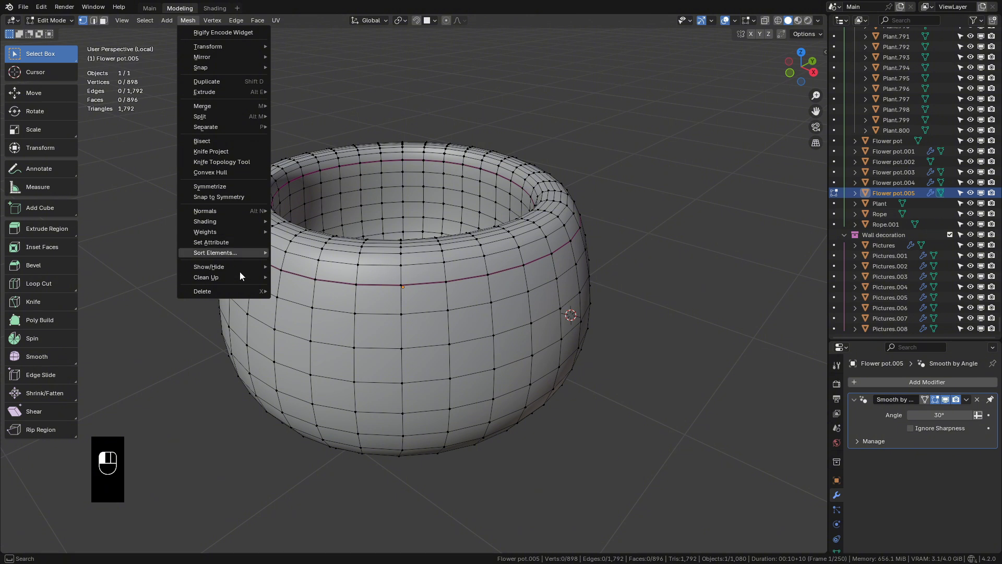
mouse_move(237, 291)
key("x")
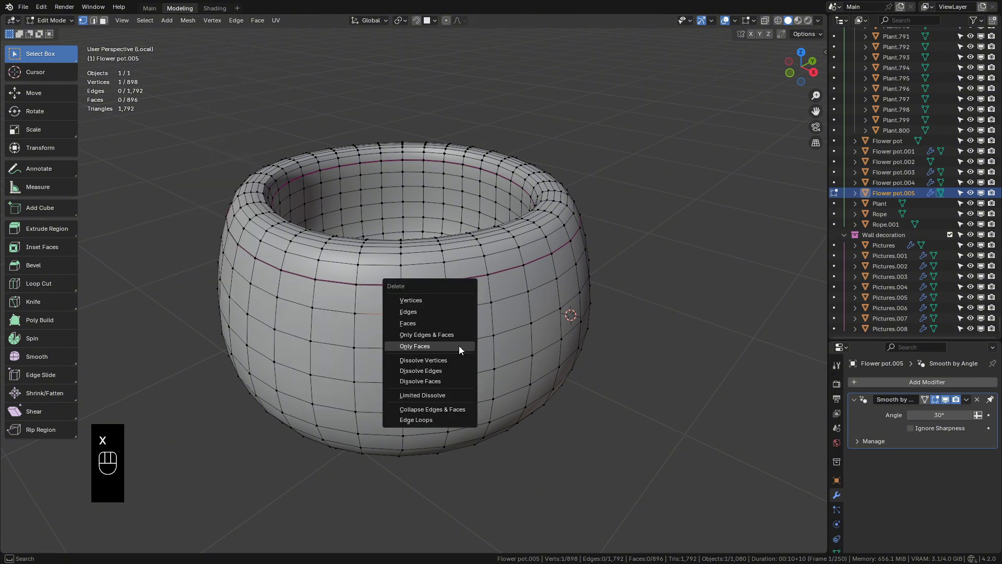
key("x")
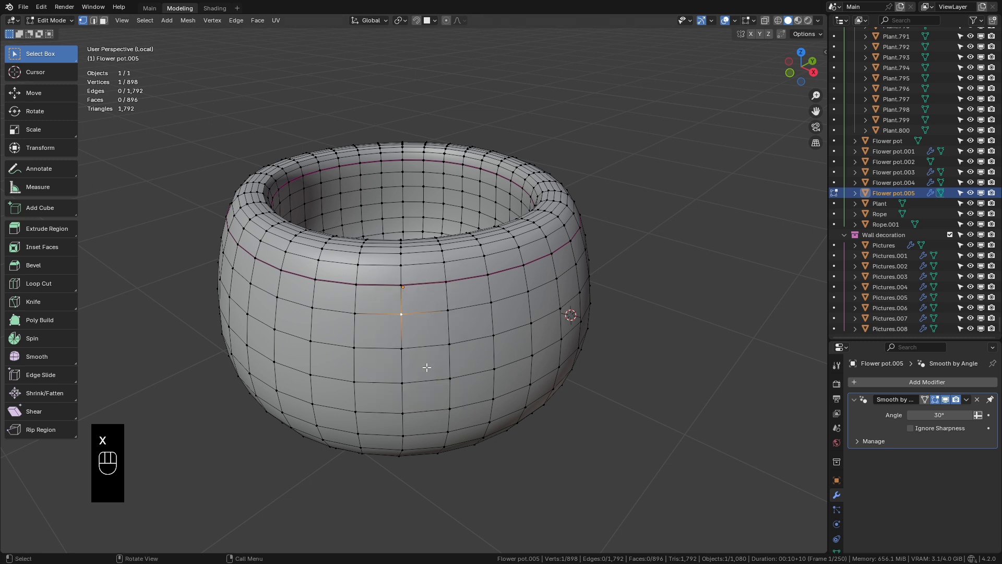
Select the four corner vertices of one side-wall face and open the mesh delete options
left_click(401, 348, "shift")
left_click(449, 344, "shift")
left_click(449, 313, "shift")
key("x")
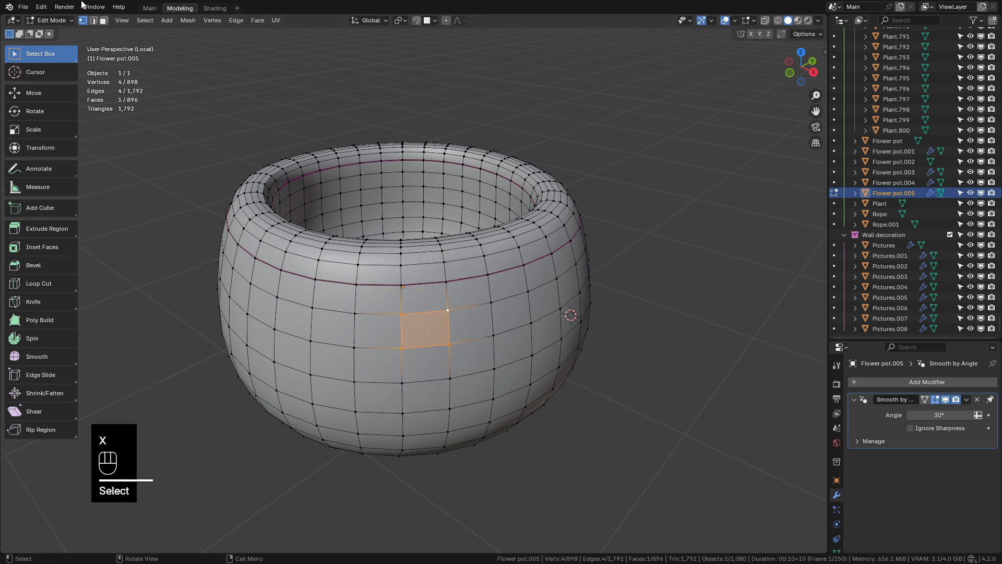
left_click(188, 21)
mouse_move(246, 293)
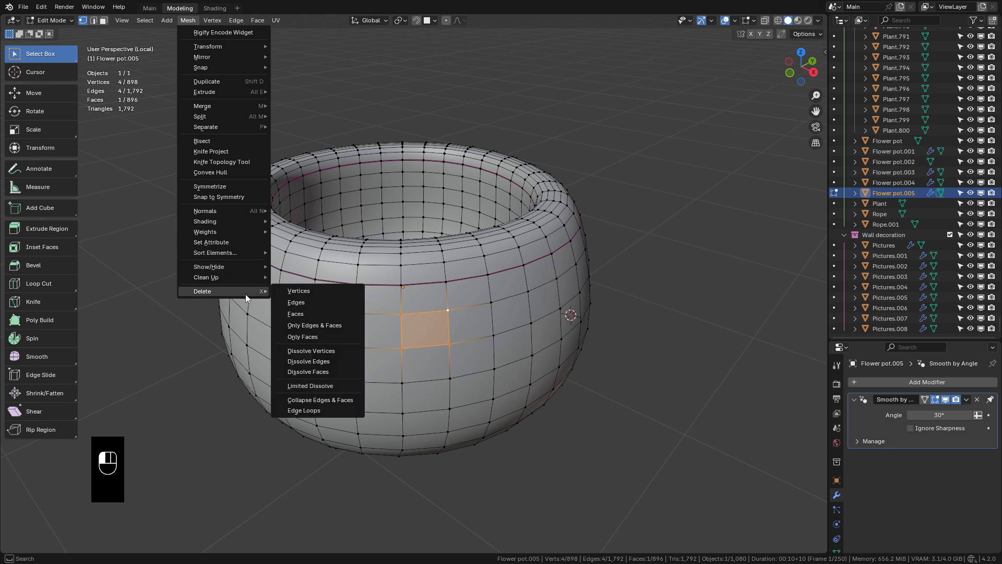